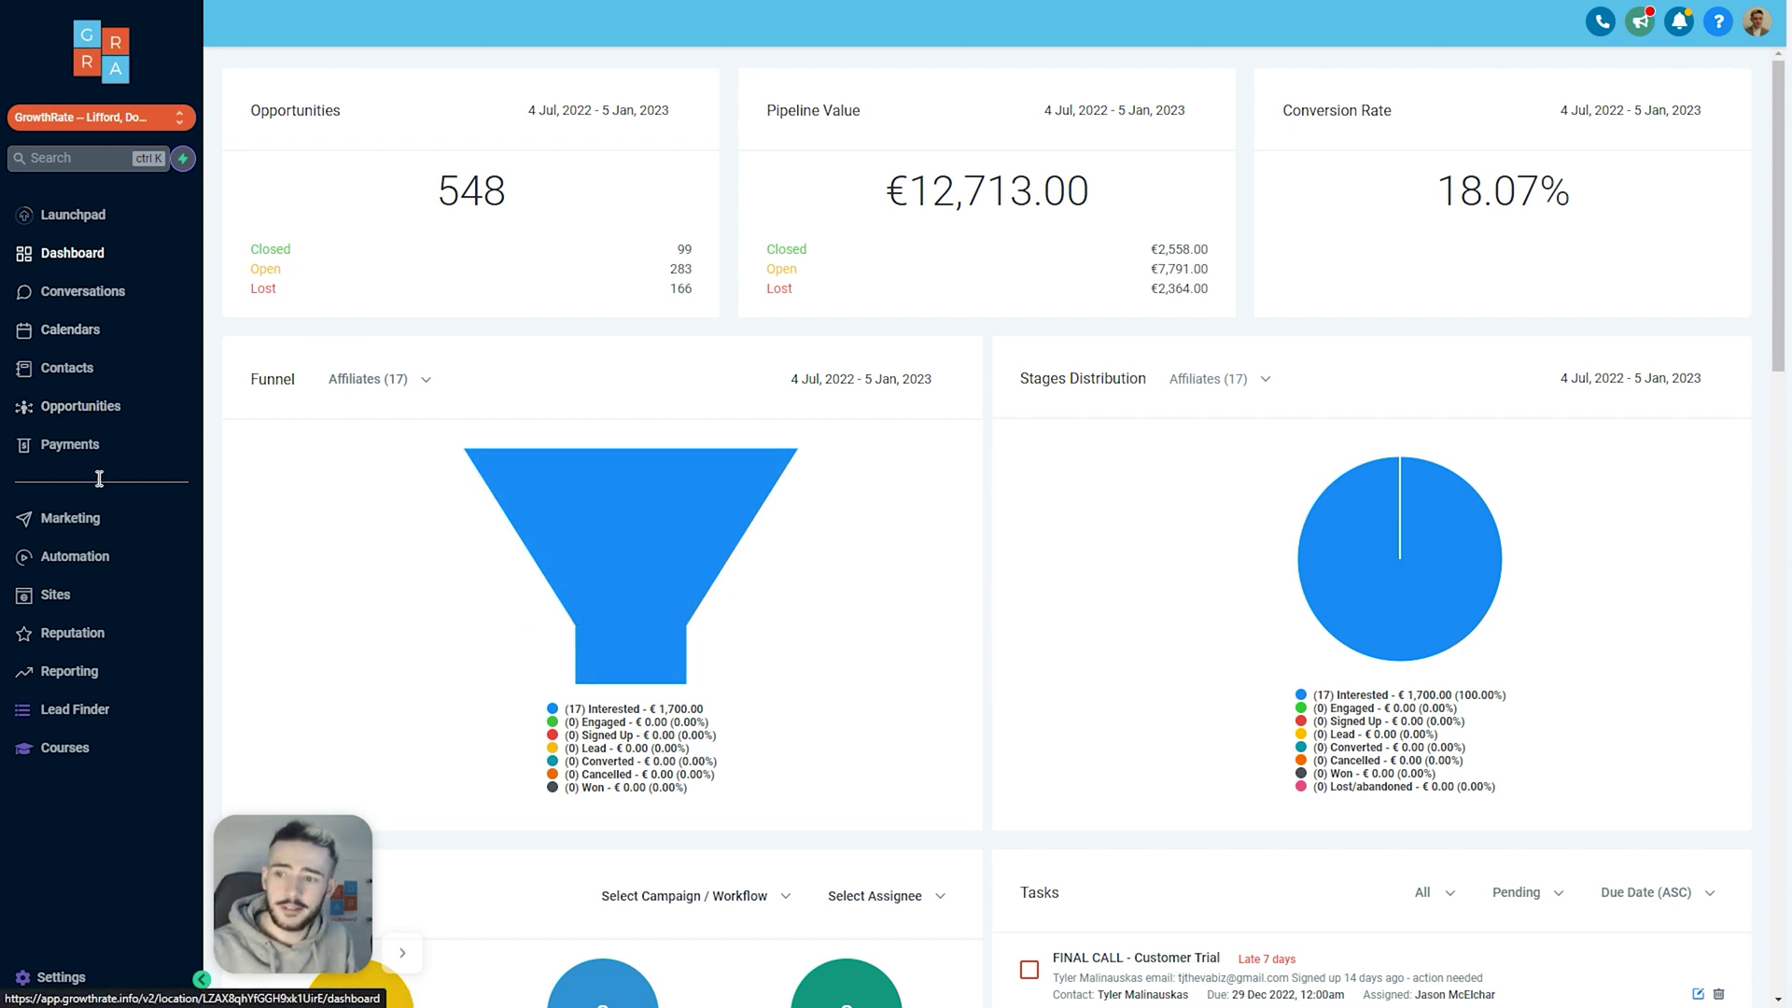
- Start a new automation workflow and browse the templates to Recipe - Fast 5 Lite
{"action": "left_click", "coordinate": [85, 558]}
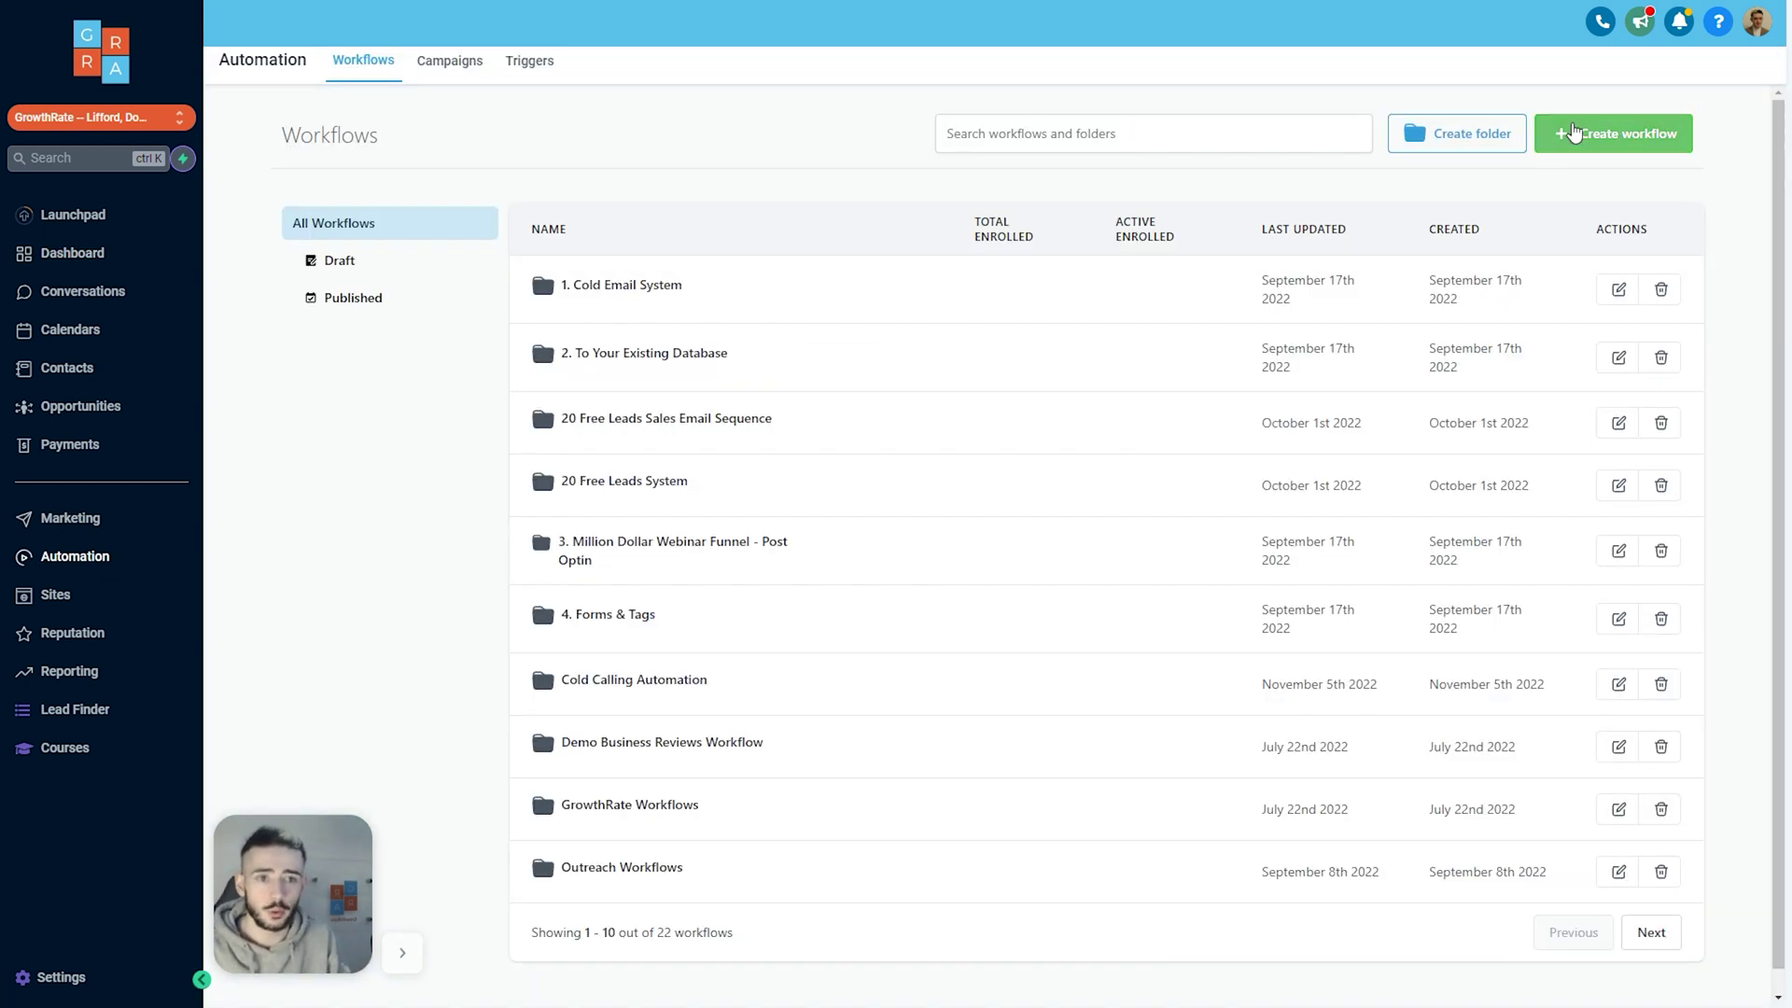
{"action": "left_click", "coordinate": [1586, 141]}
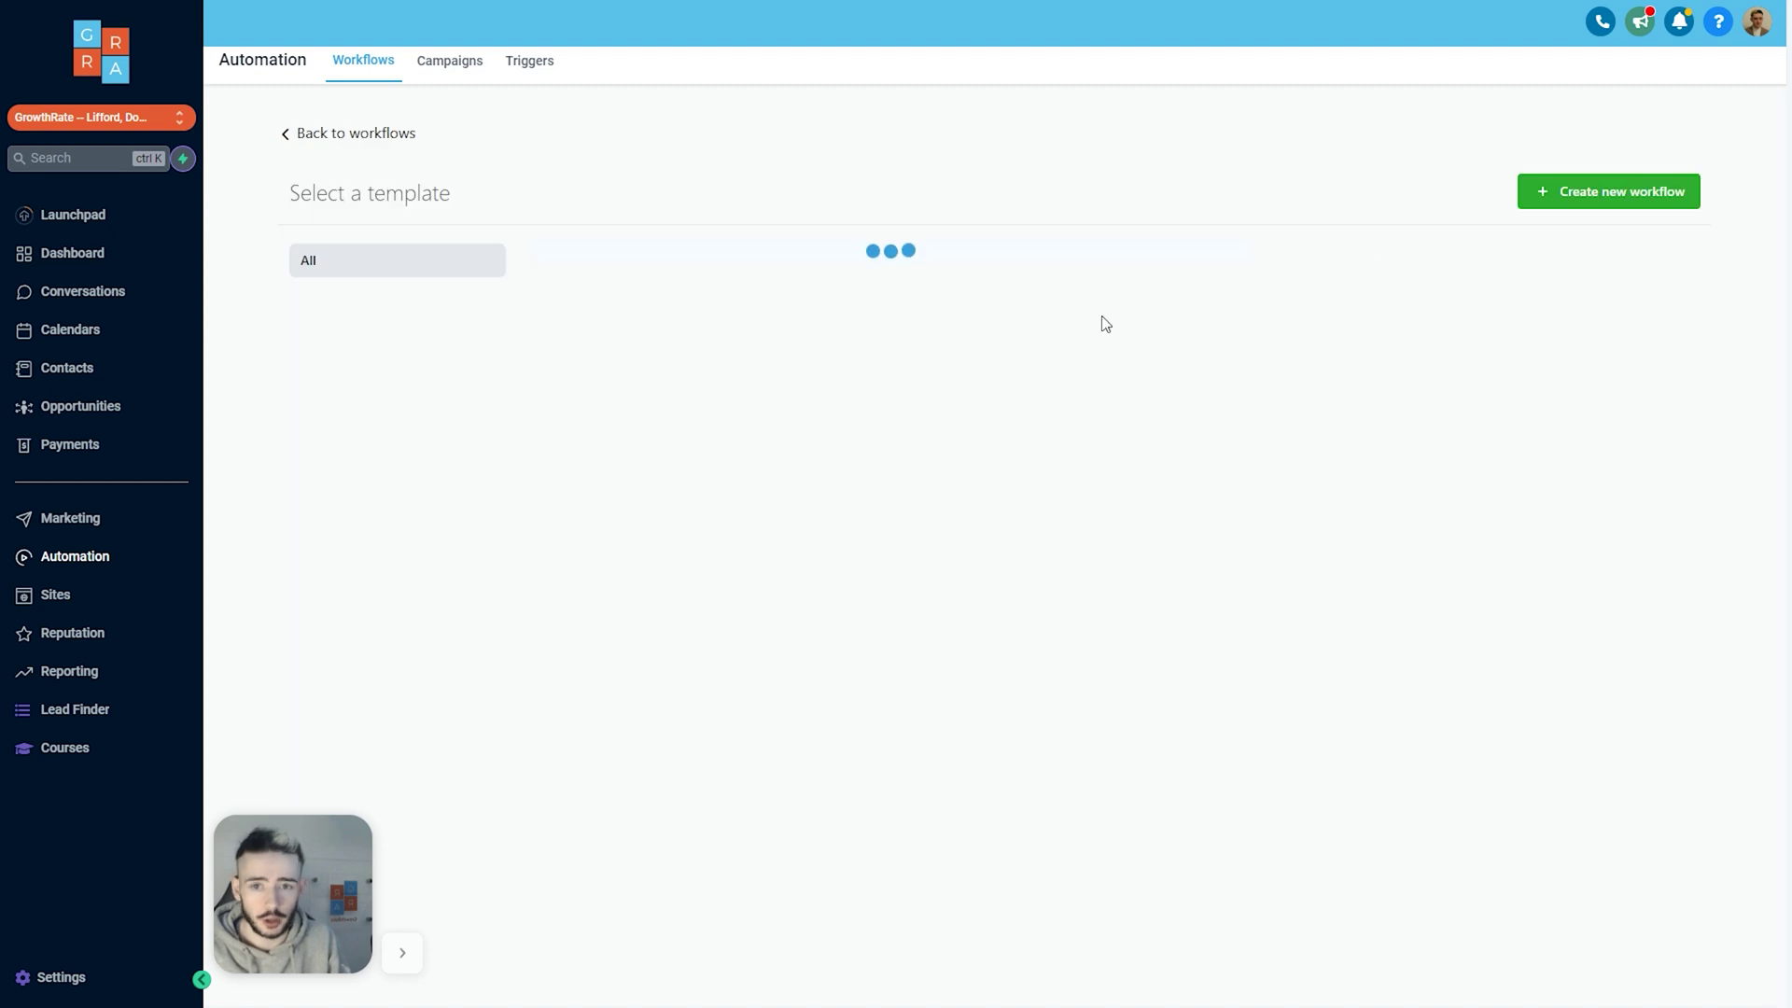
{"action": "scroll", "coordinate": [616, 308], "scroll_direction": "down", "scroll_amount": 5}
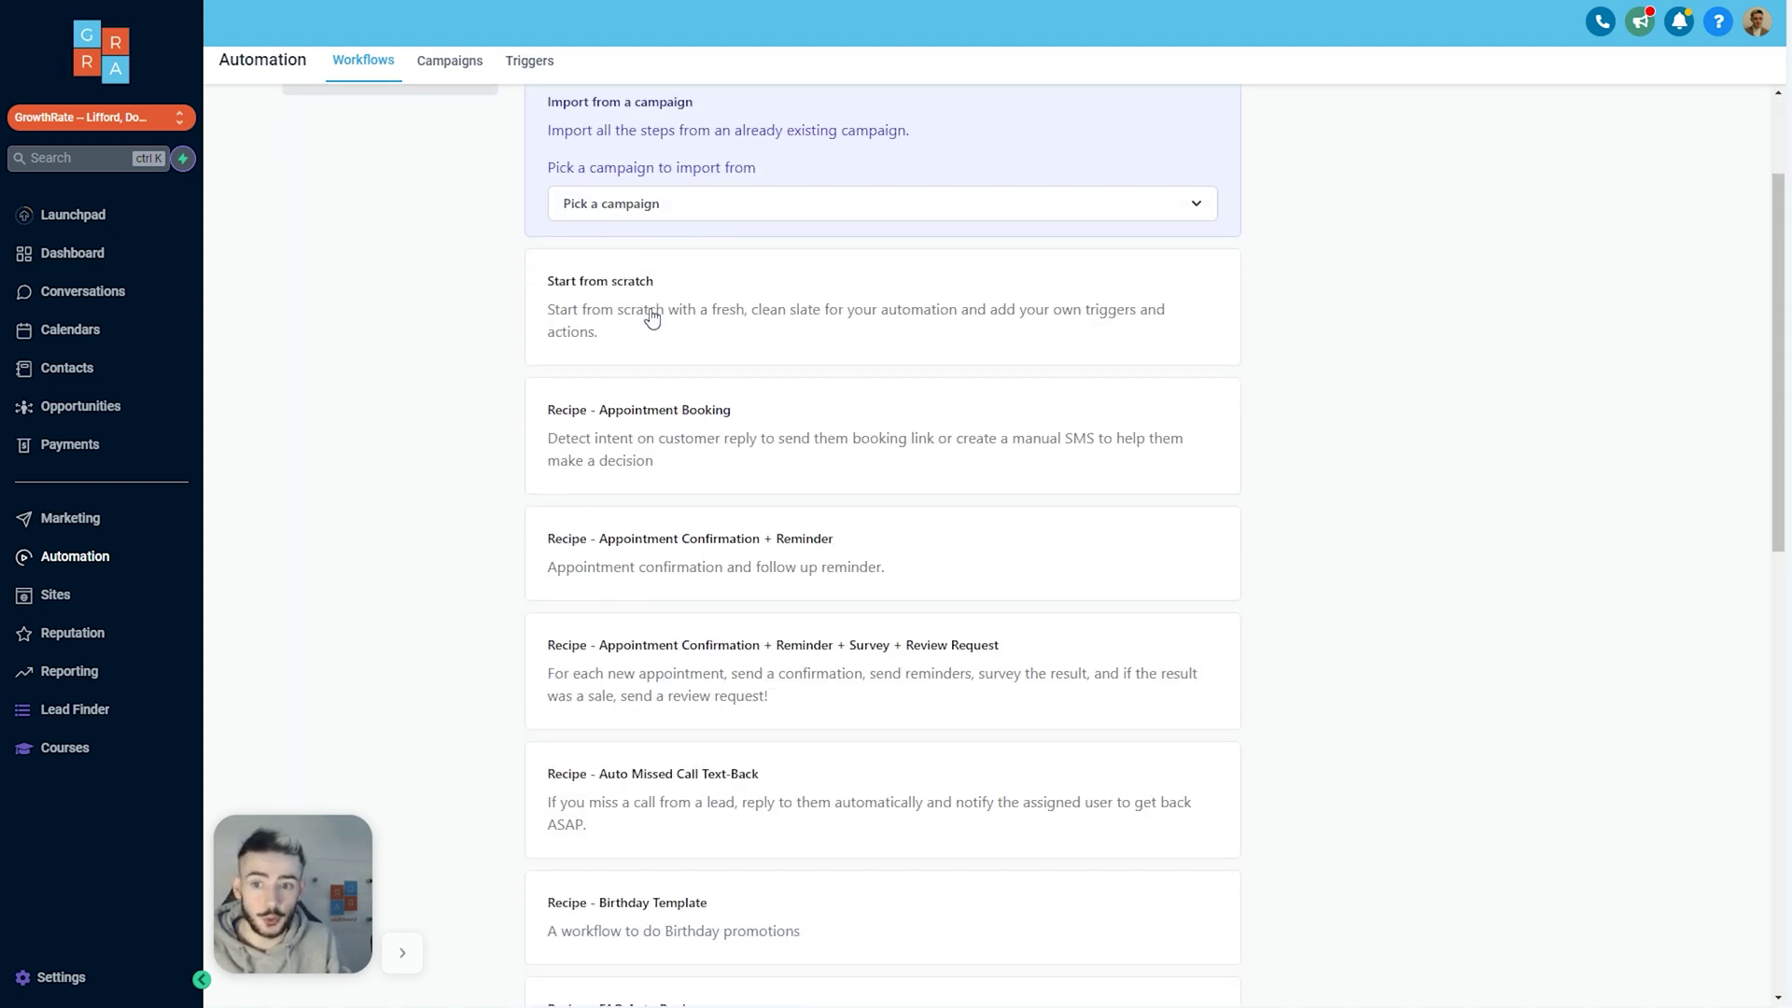
{"action": "scroll", "coordinate": [647, 377], "scroll_direction": "up", "scroll_amount": 5}
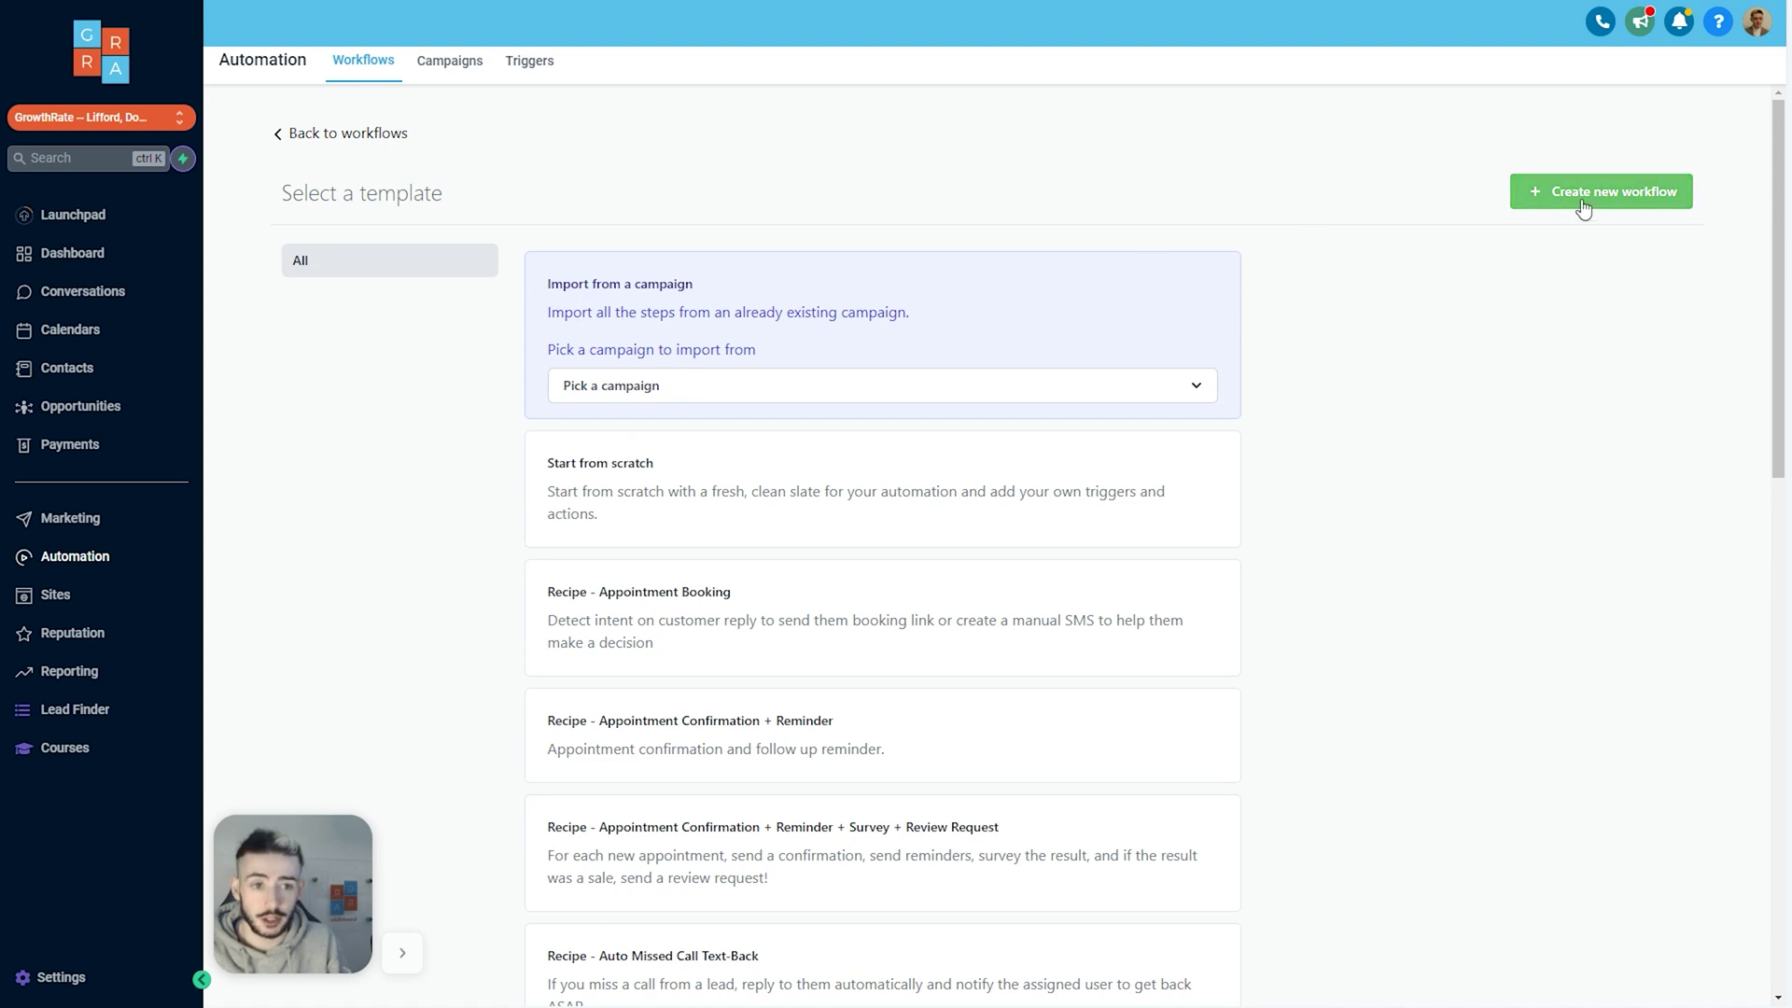
{"action": "scroll", "coordinate": [1164, 240], "scroll_direction": "down", "scroll_amount": 5}
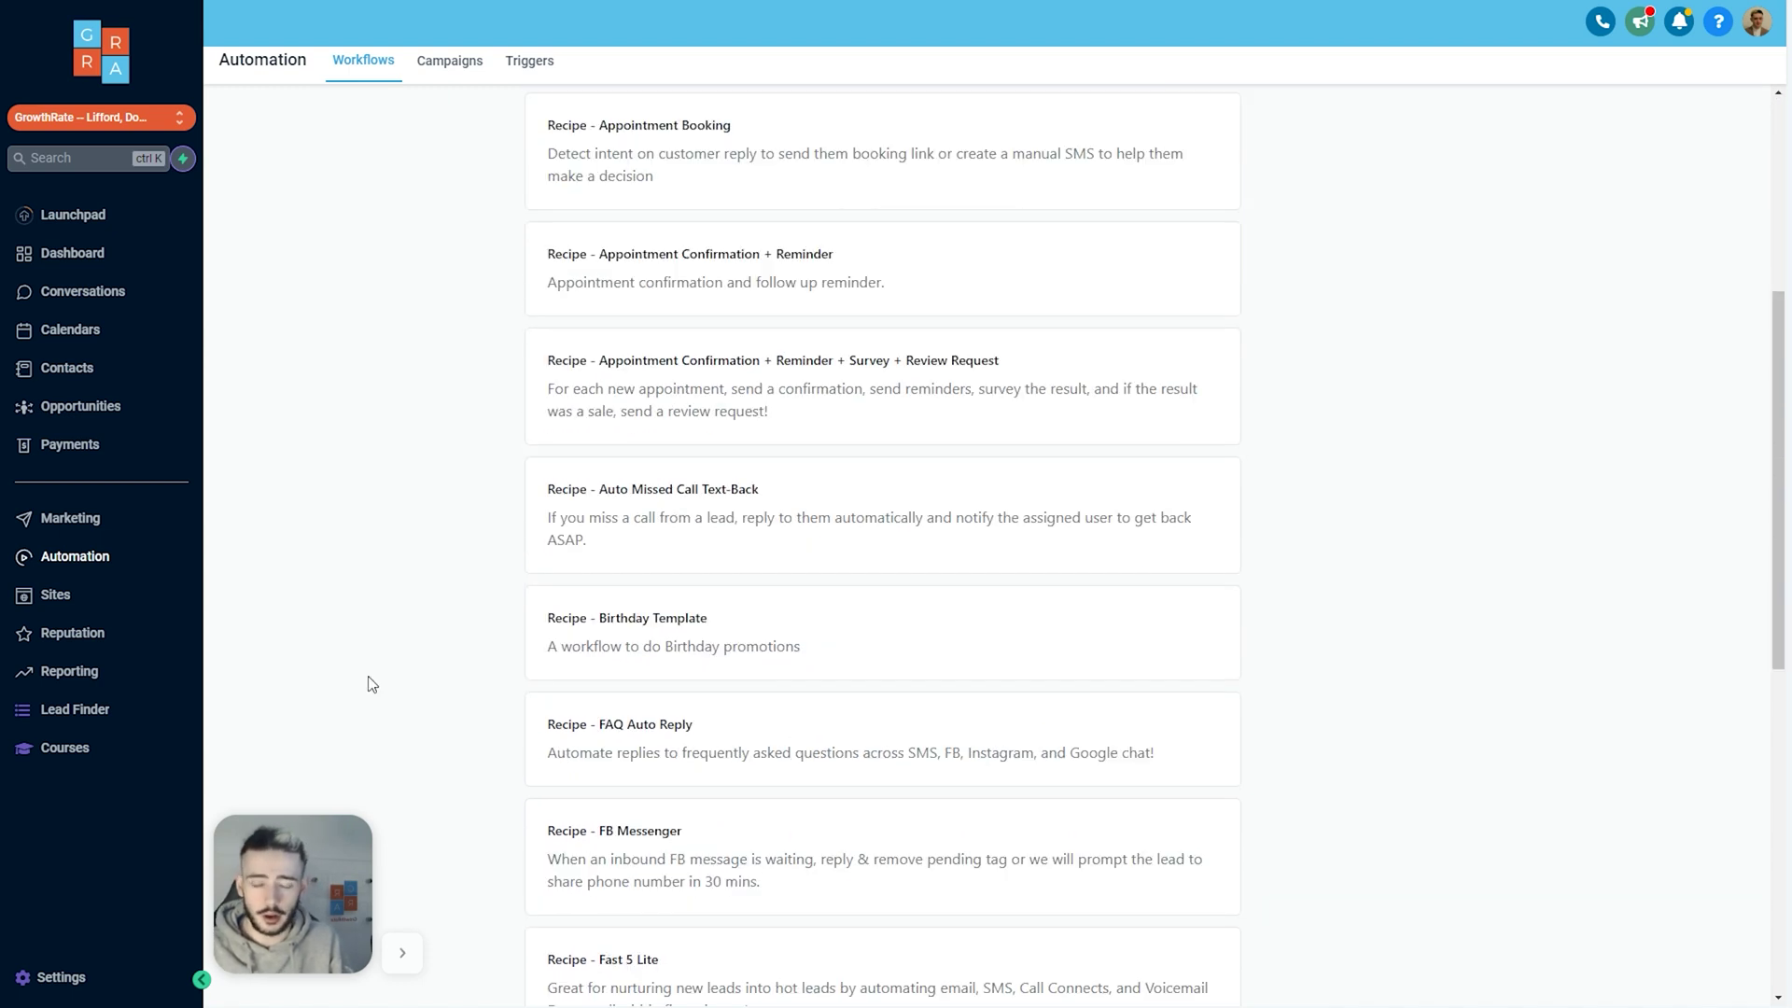
{"action": "scroll", "coordinate": [642, 523], "scroll_direction": "down", "scroll_amount": 4}
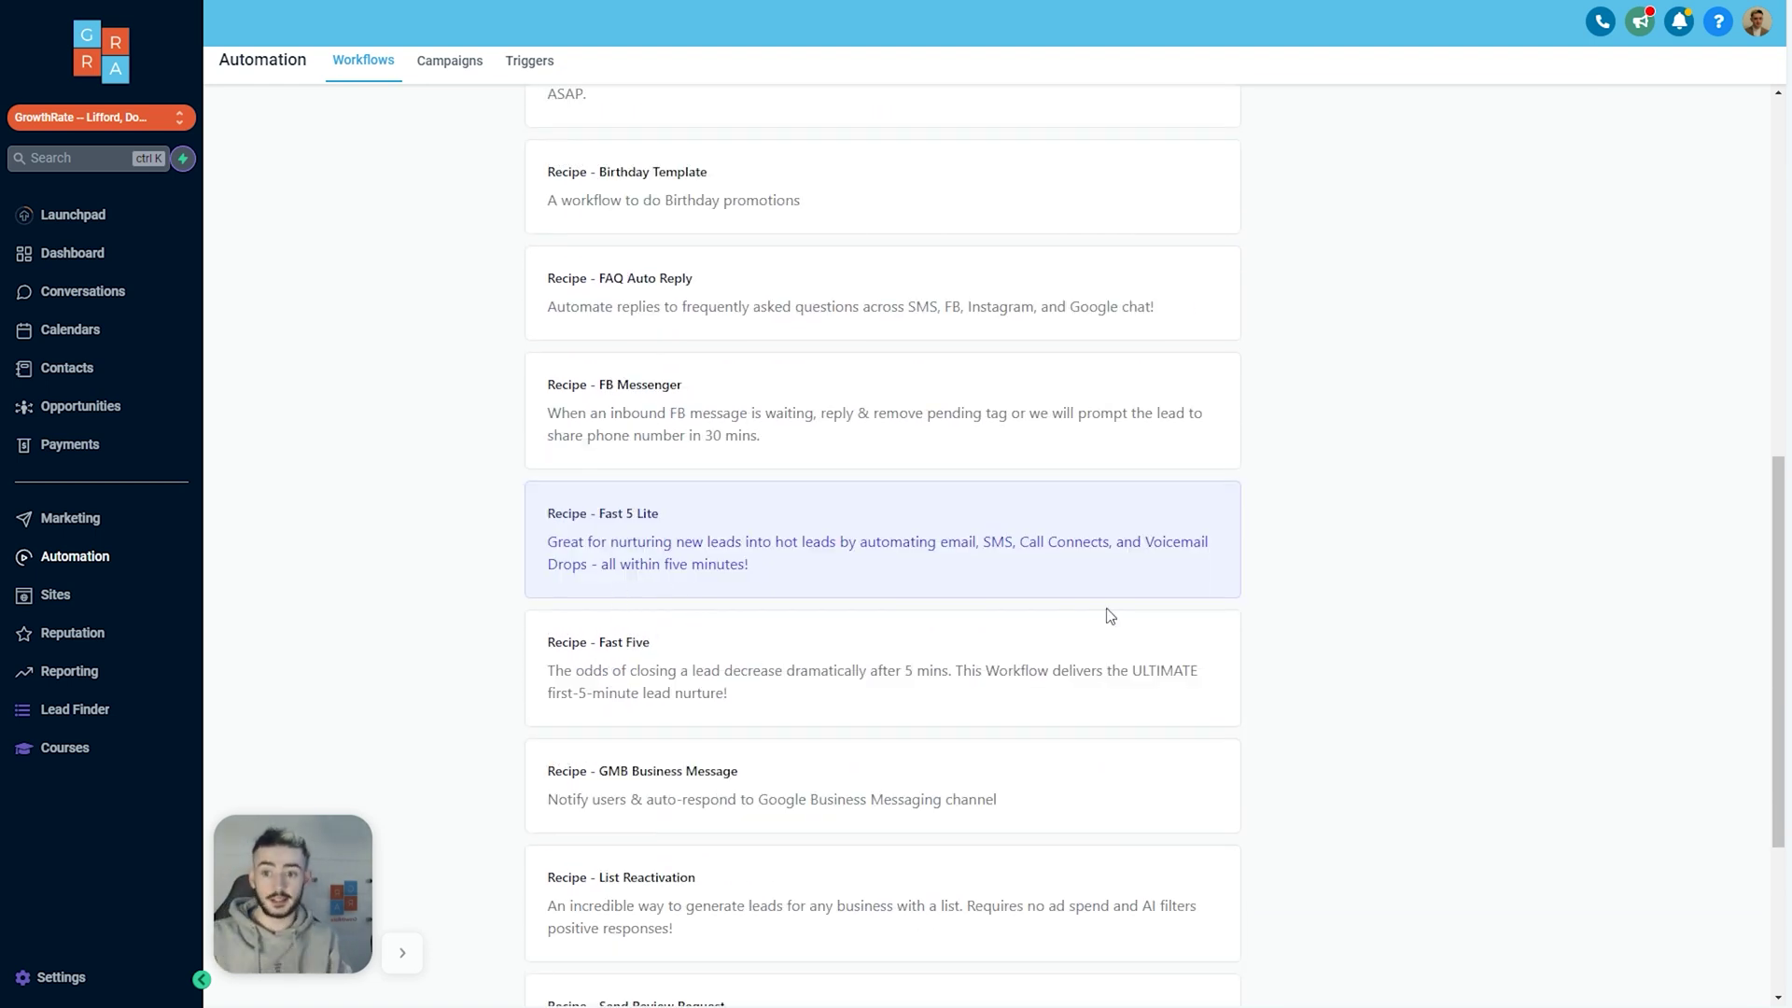
{"action": "scroll", "coordinate": [1108, 613], "scroll_direction": "up", "scroll_amount": 9}
- Create the workflow from Recipe - Fast 5 Lite and inspect its Facebook Lead Form Submitted trigger
{"action": "left_click", "coordinate": [1585, 192]}
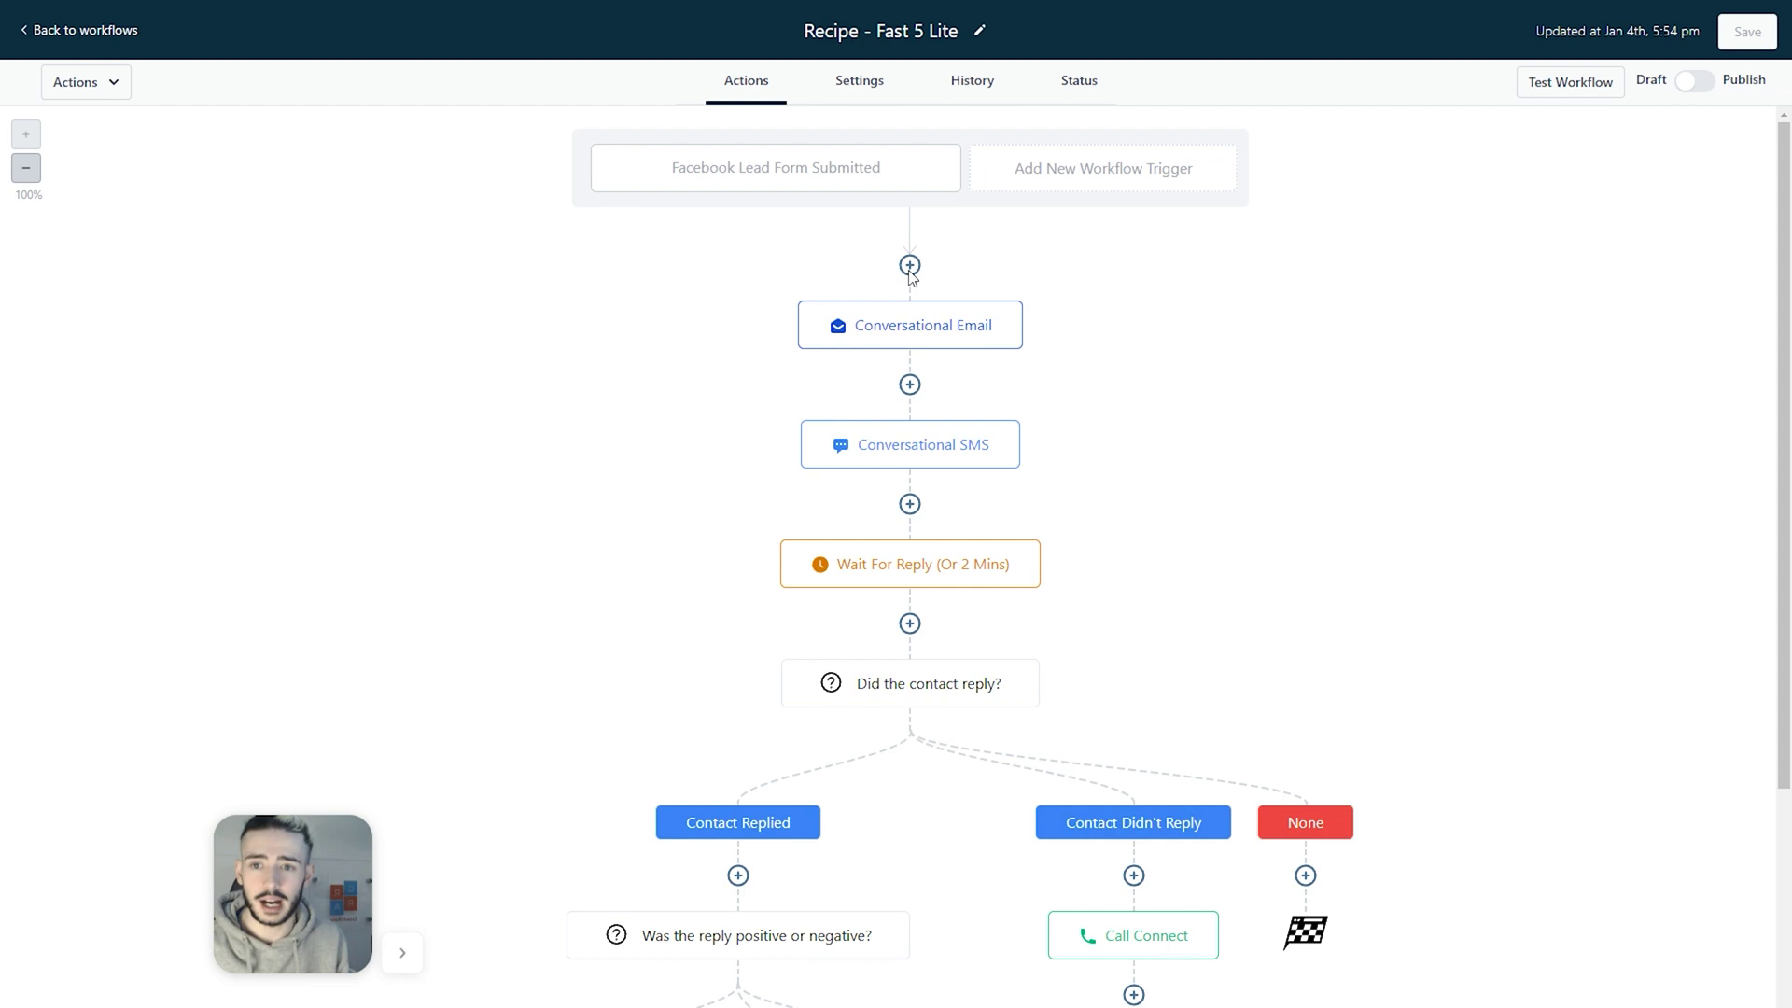
{"action": "left_click", "coordinate": [831, 182]}
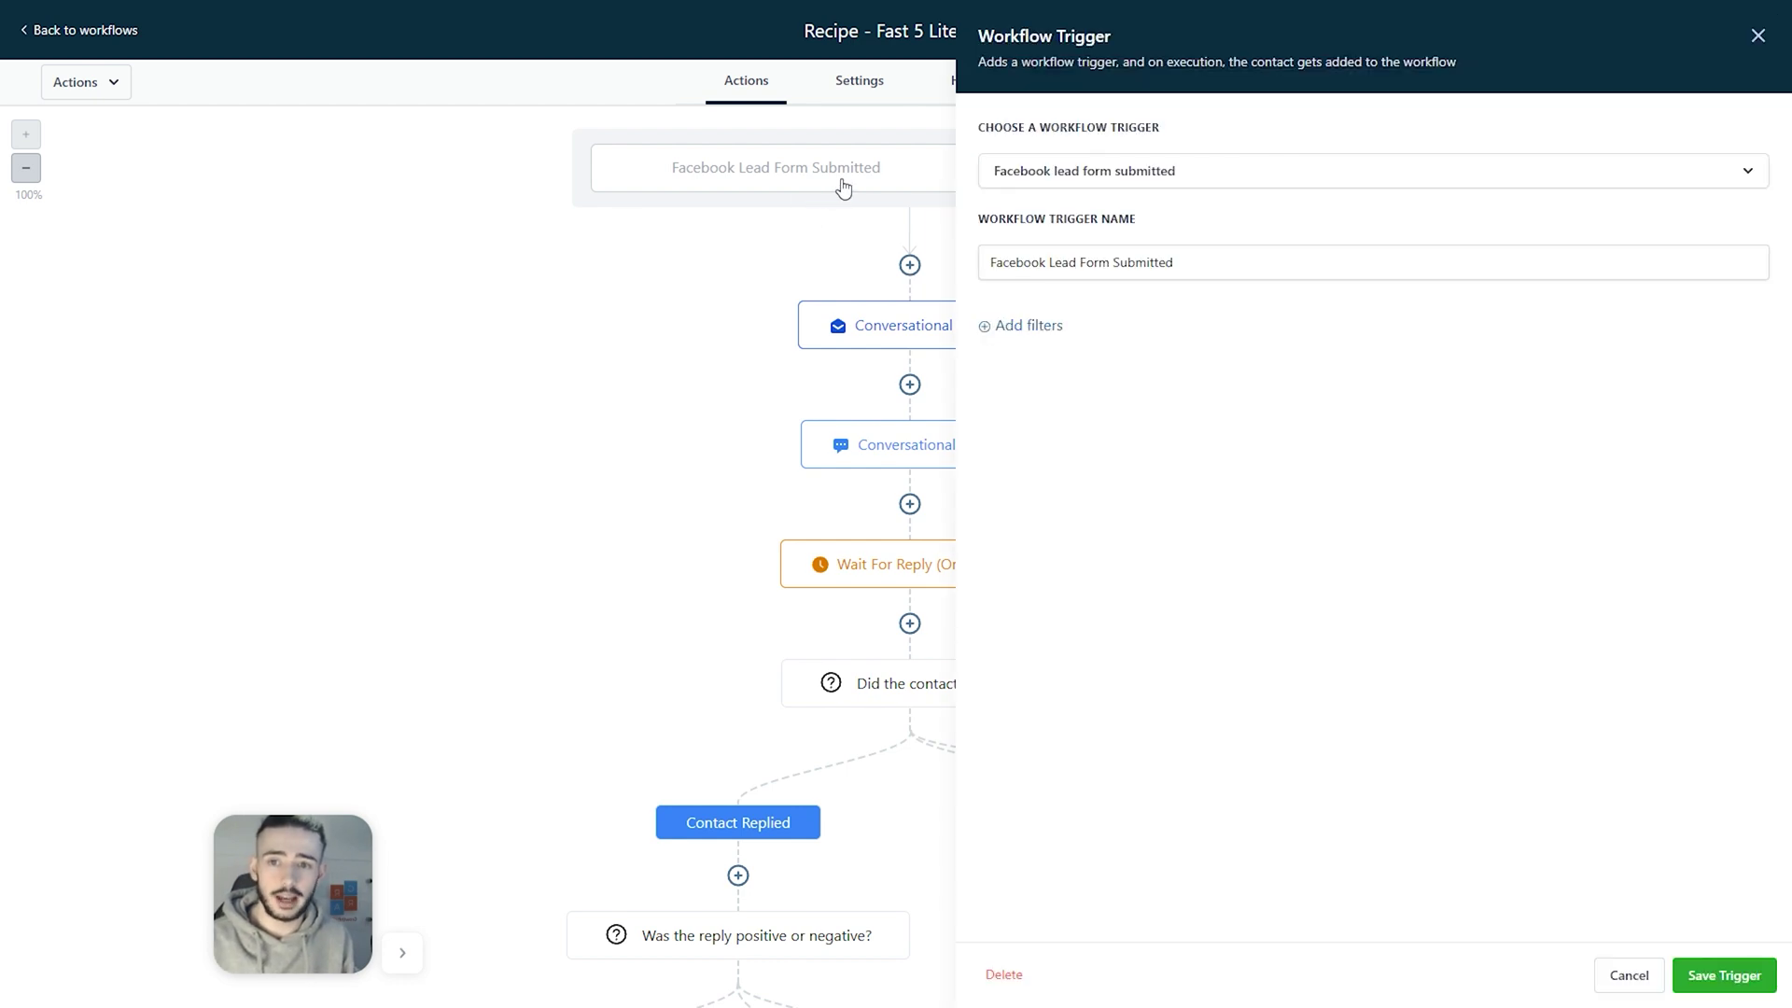
{"action": "left_click", "coordinate": [1046, 280]}
{"action": "key", "text": "ctrl+a"}
{"action": "left_click", "coordinate": [1758, 36]}
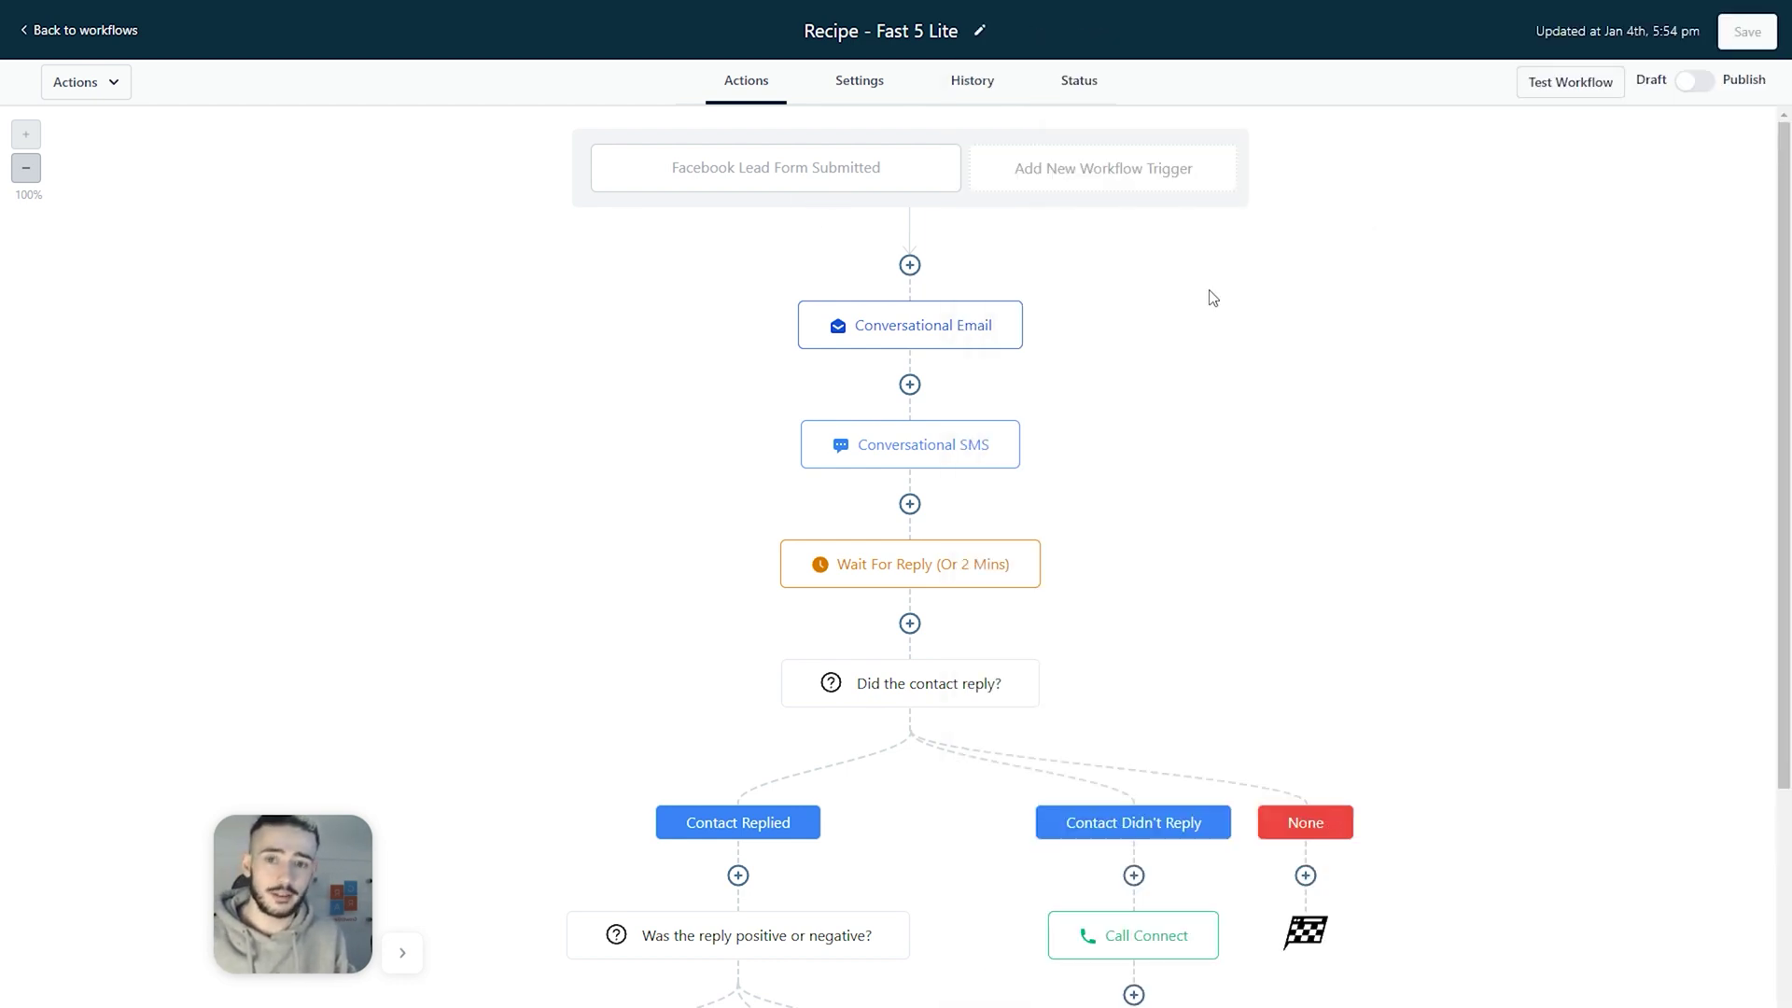
{"action": "scroll", "coordinate": [972, 271], "scroll_direction": "down", "scroll_amount": 1}
{"action": "scroll", "coordinate": [1185, 324], "scroll_direction": "up", "scroll_amount": 1}
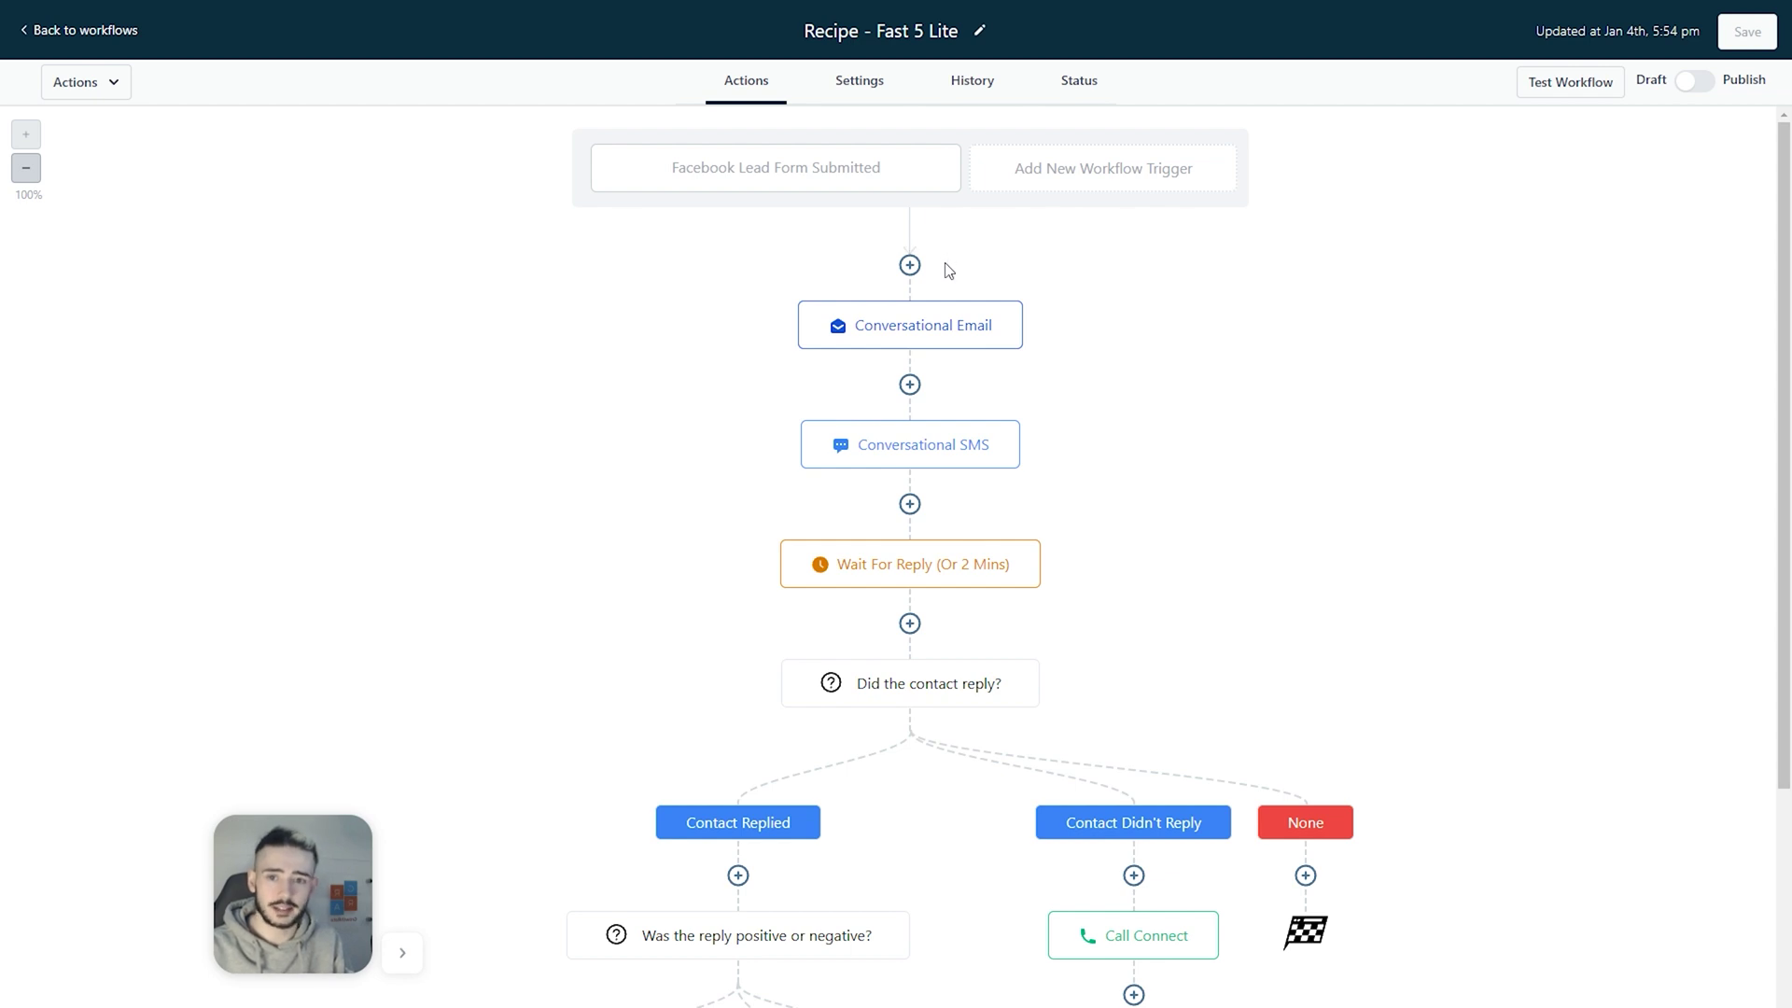
{"action": "left_click", "coordinate": [949, 323]}
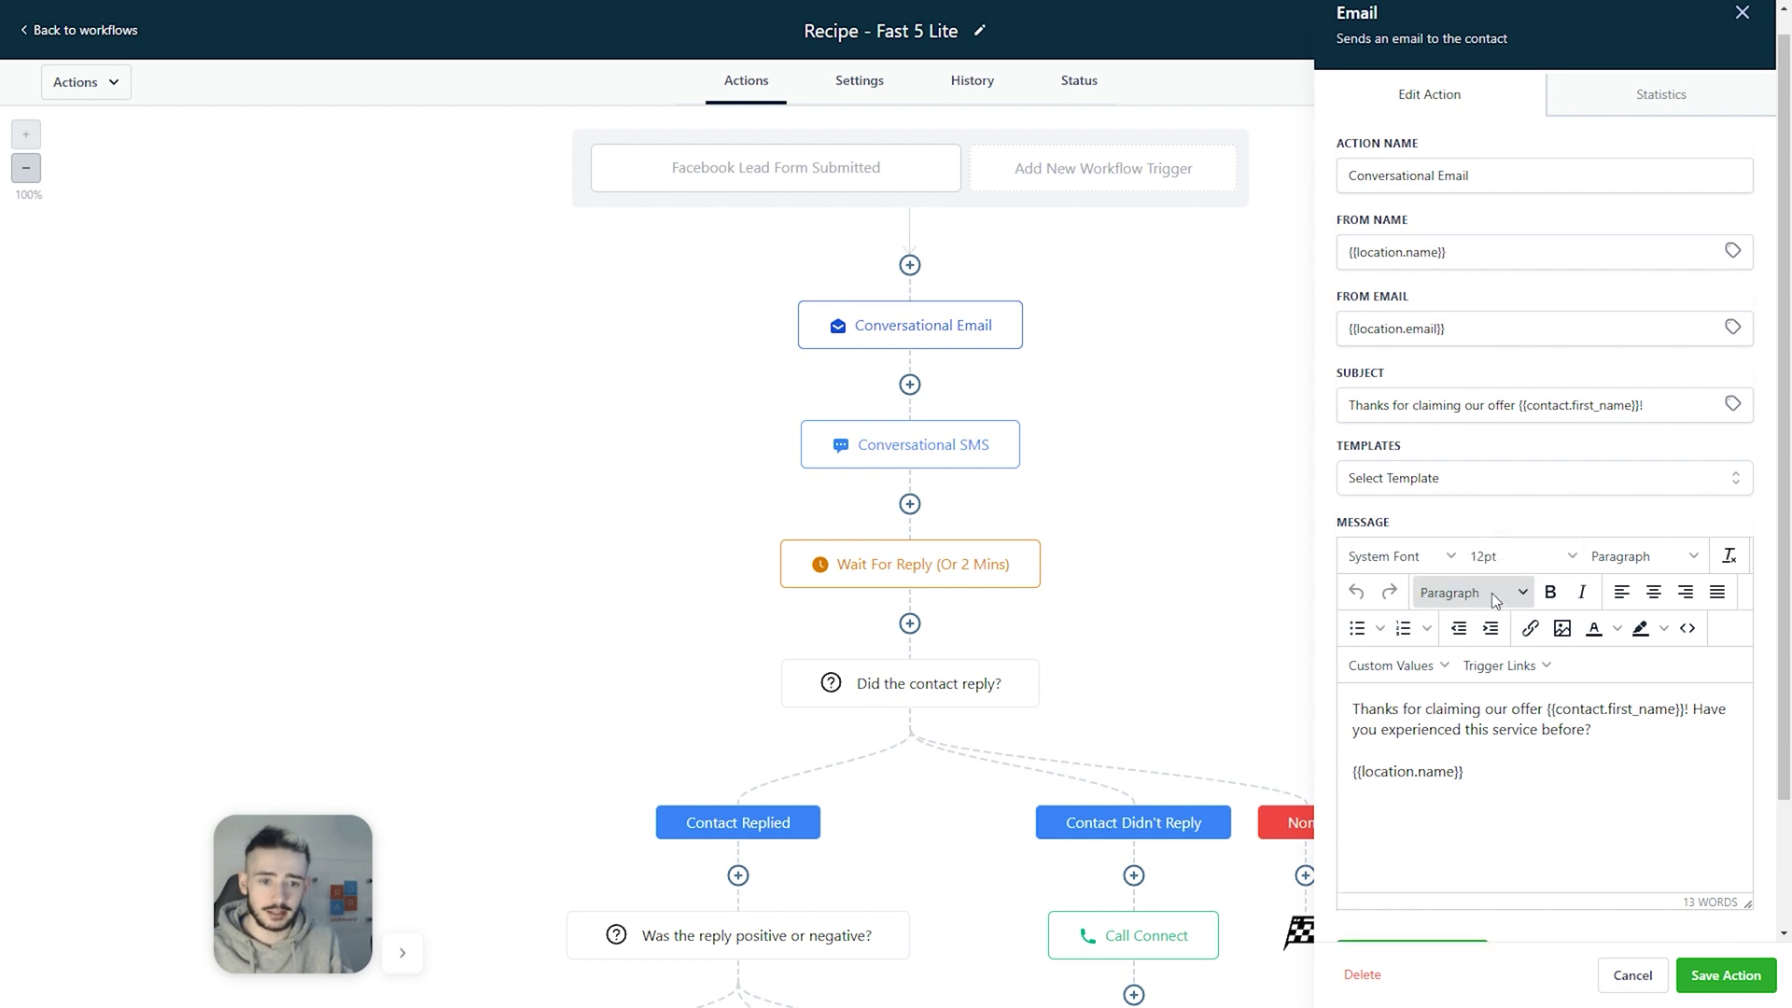
{"action": "scroll", "coordinate": [1503, 634], "scroll_direction": "down", "scroll_amount": 2}
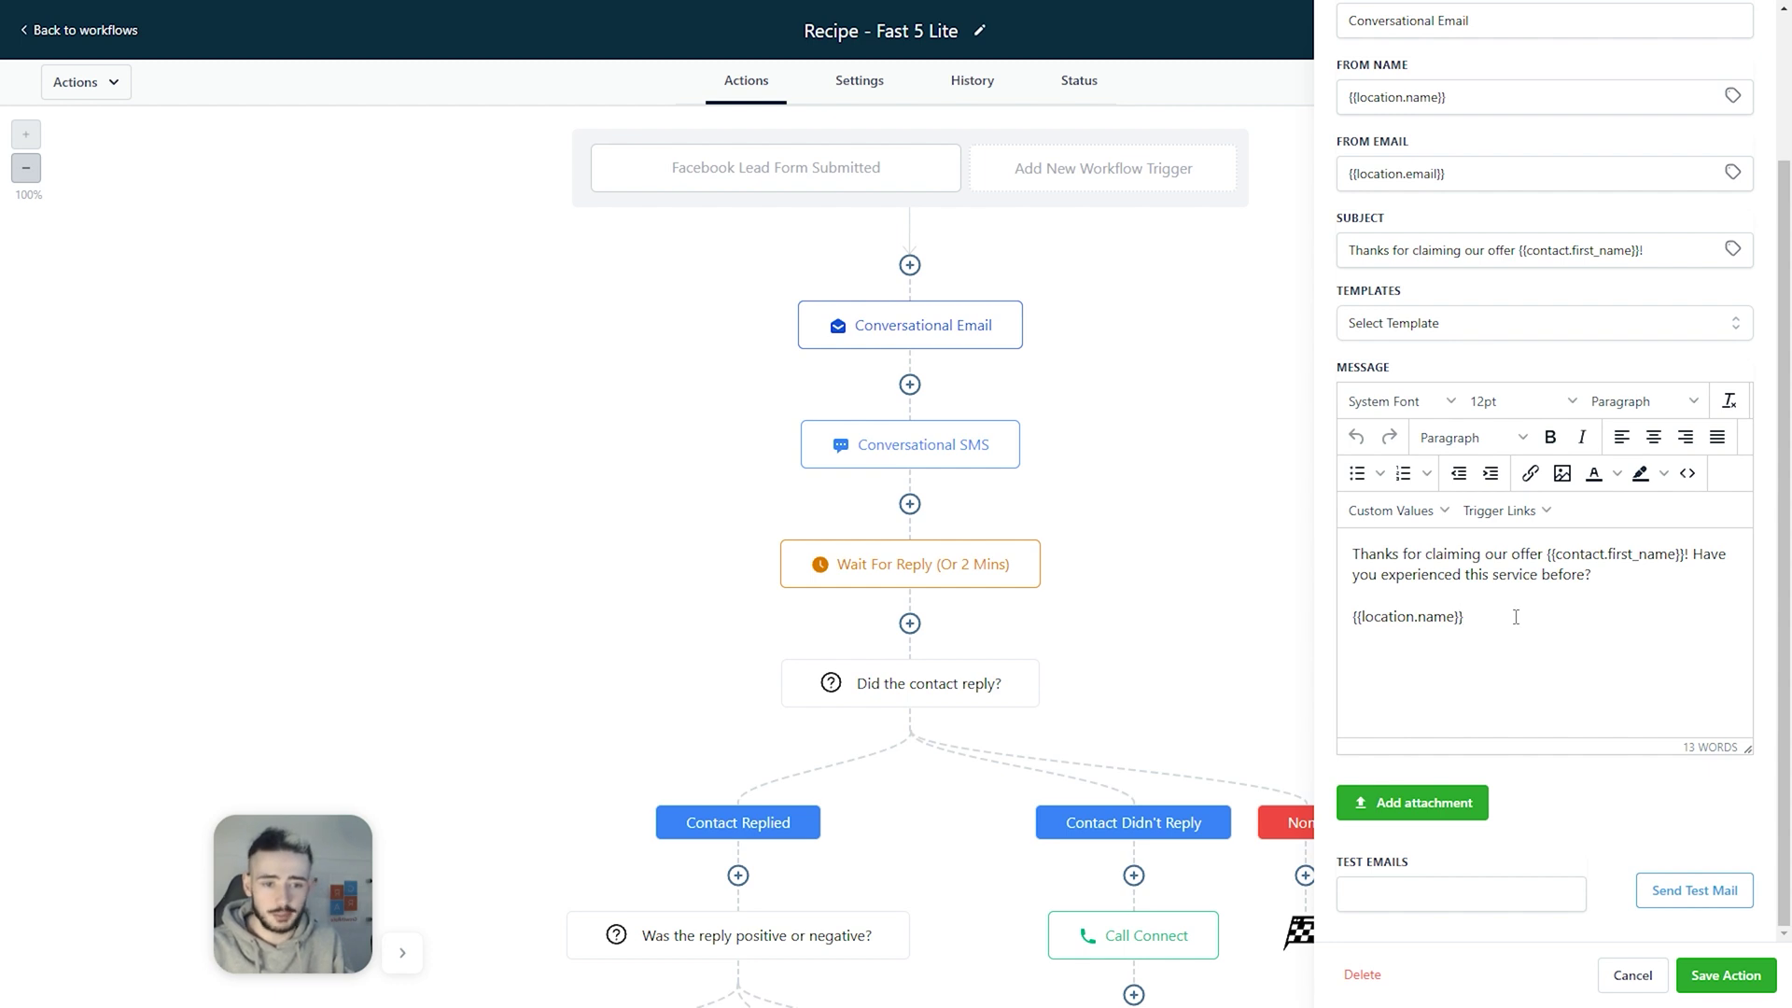
{"action": "scroll", "coordinate": [1516, 617], "scroll_direction": "up", "scroll_amount": 3}
{"action": "left_click", "coordinate": [1742, 35]}
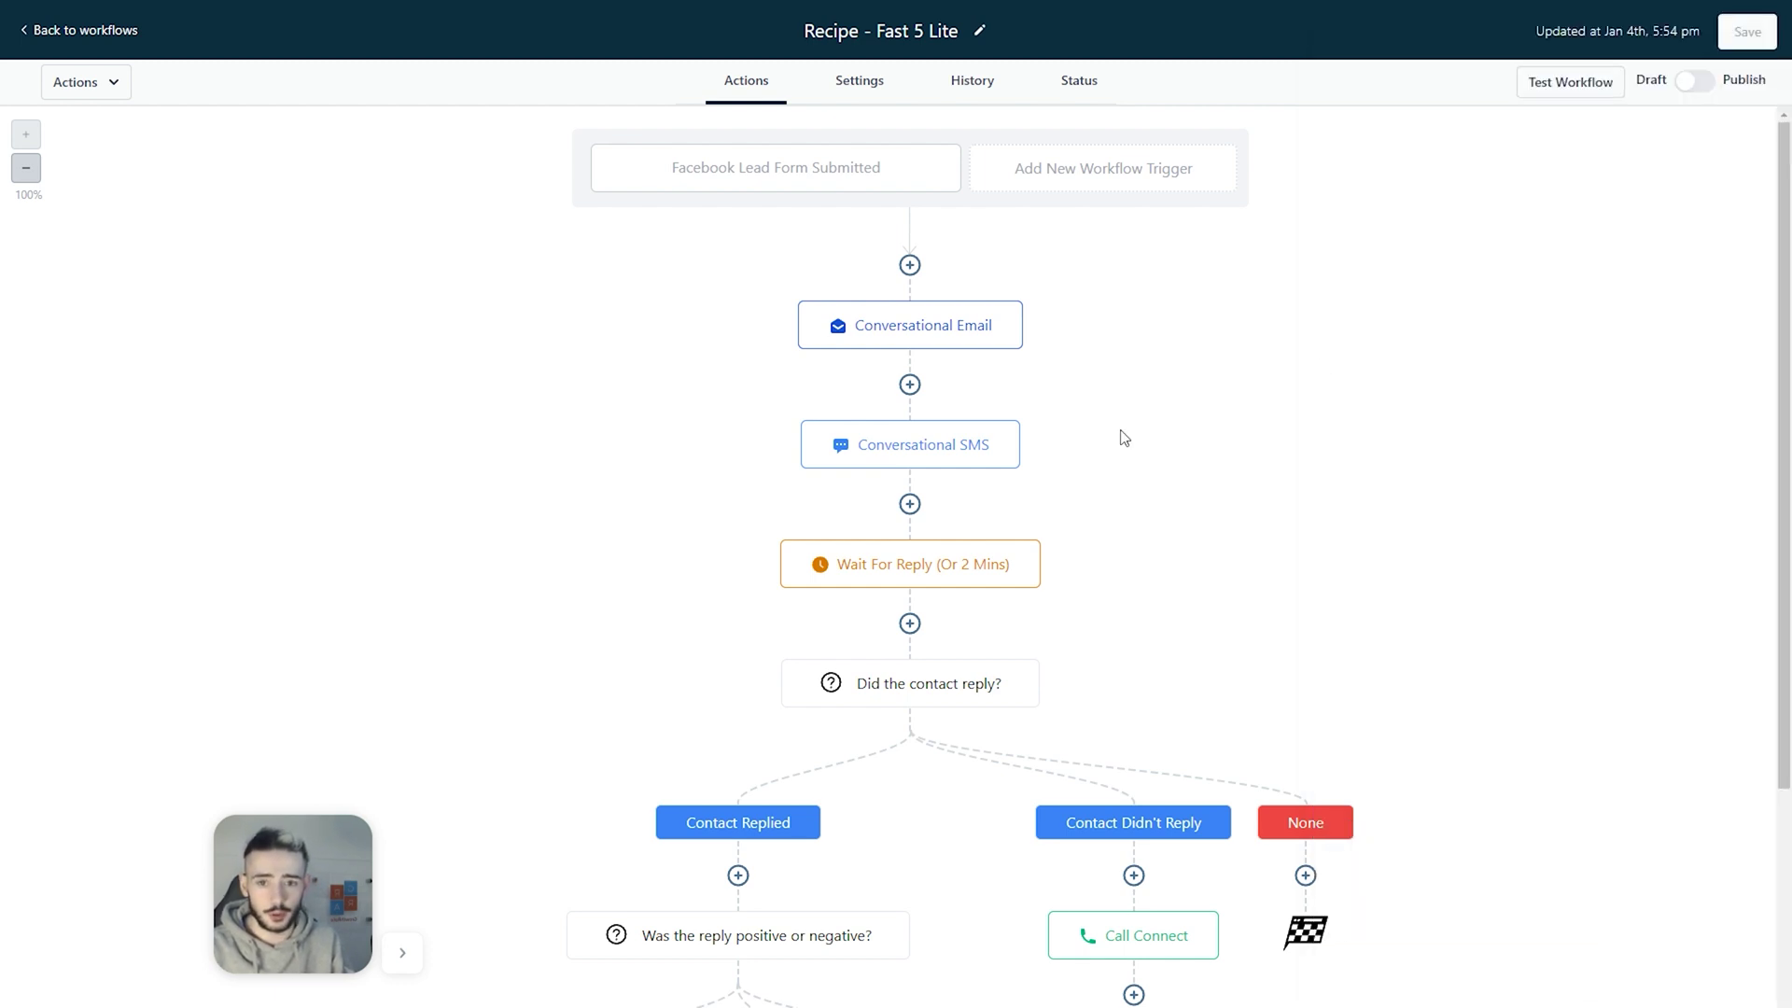
{"action": "left_click", "coordinate": [985, 458]}
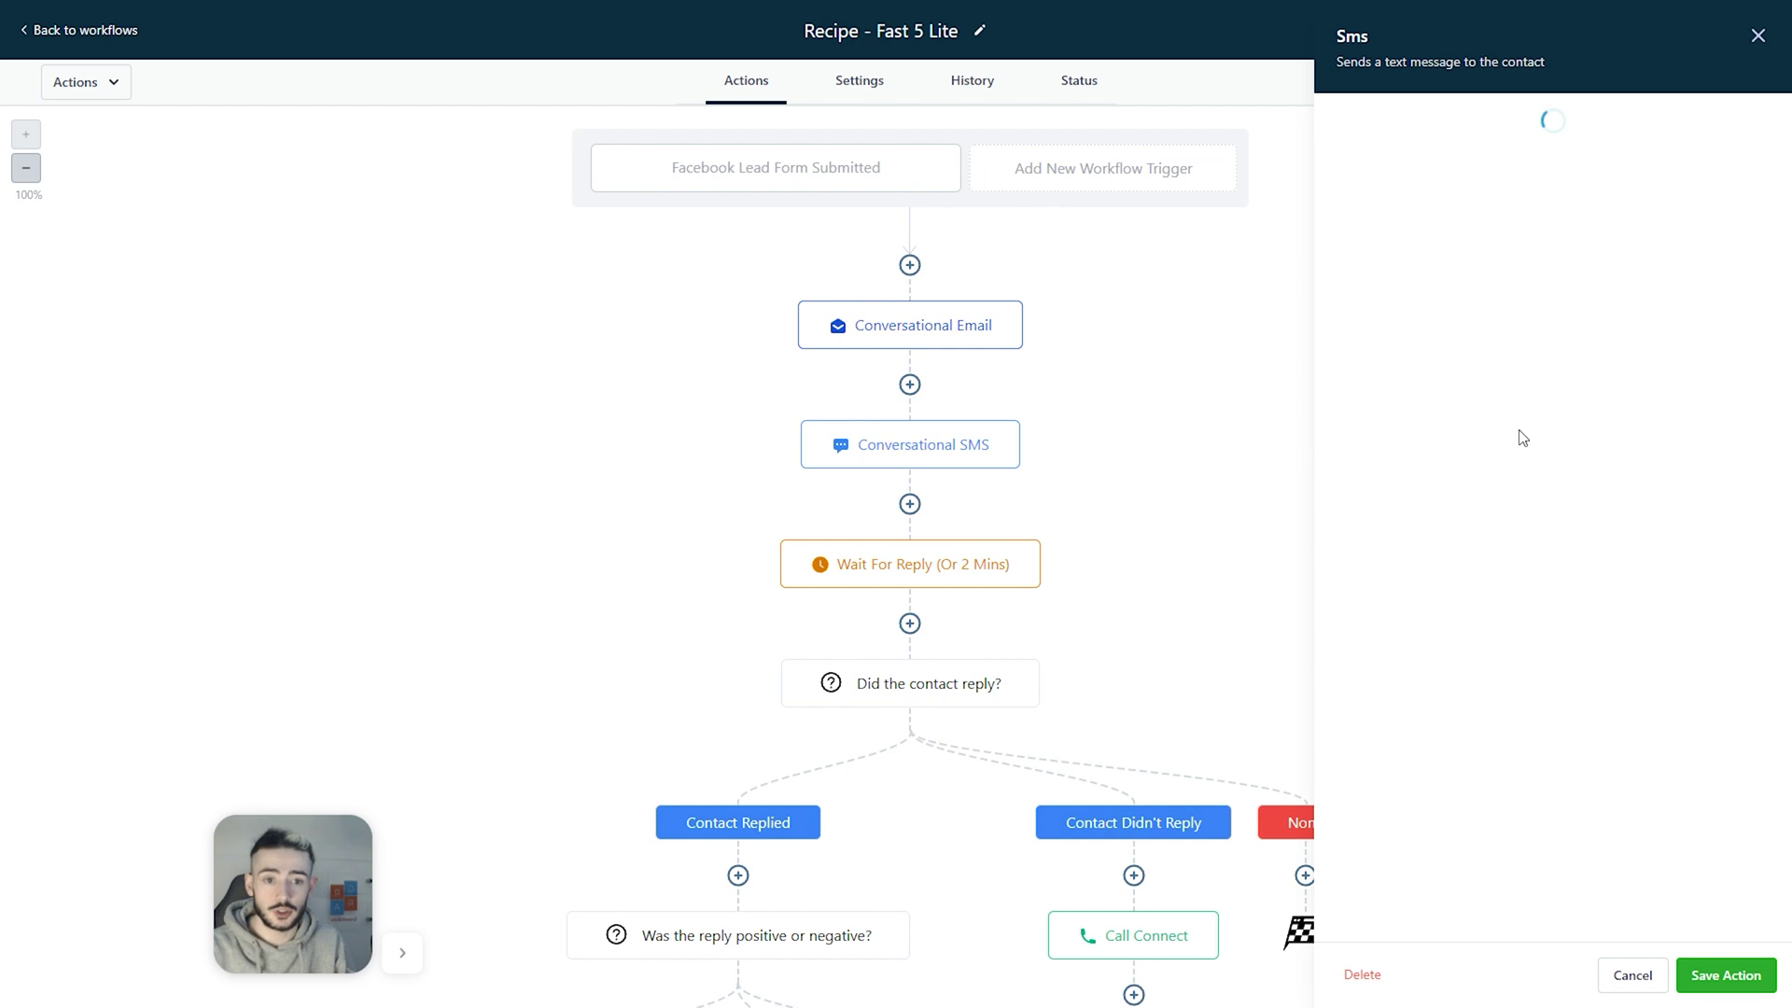
{"action": "left_click_drag", "start_coordinate": [1530, 456], "coordinate": [1352, 404]}
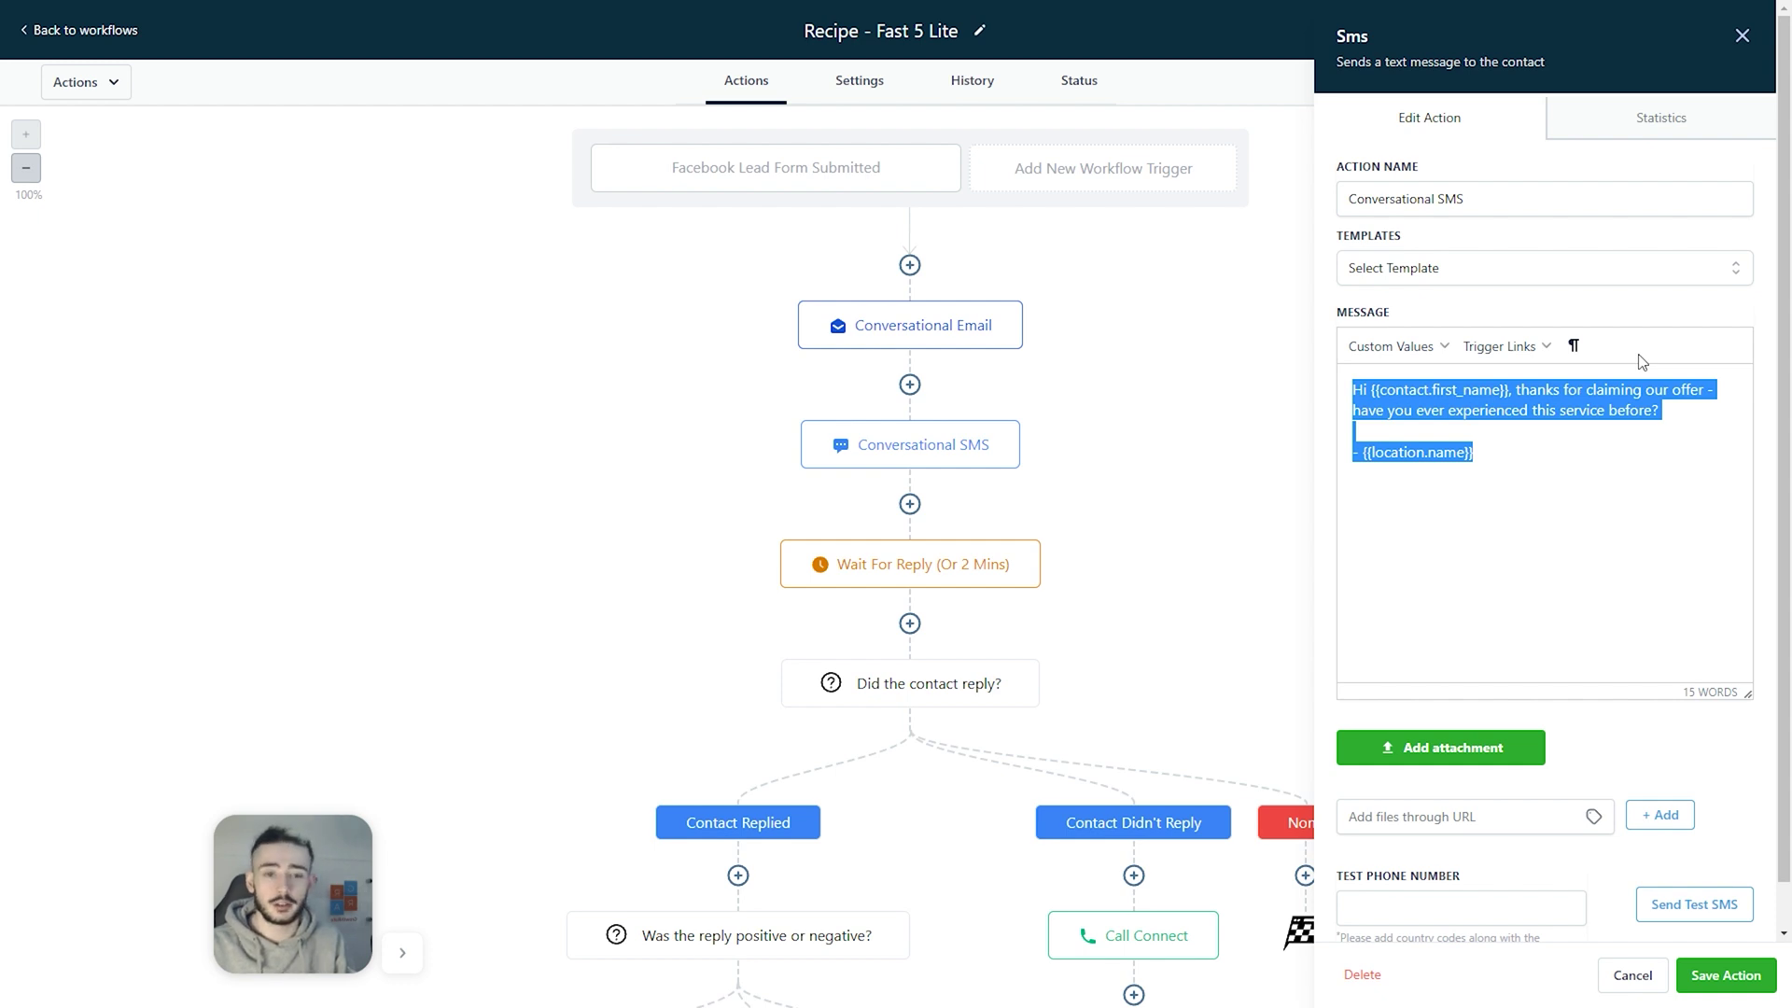
{"action": "left_click", "coordinate": [1742, 36]}
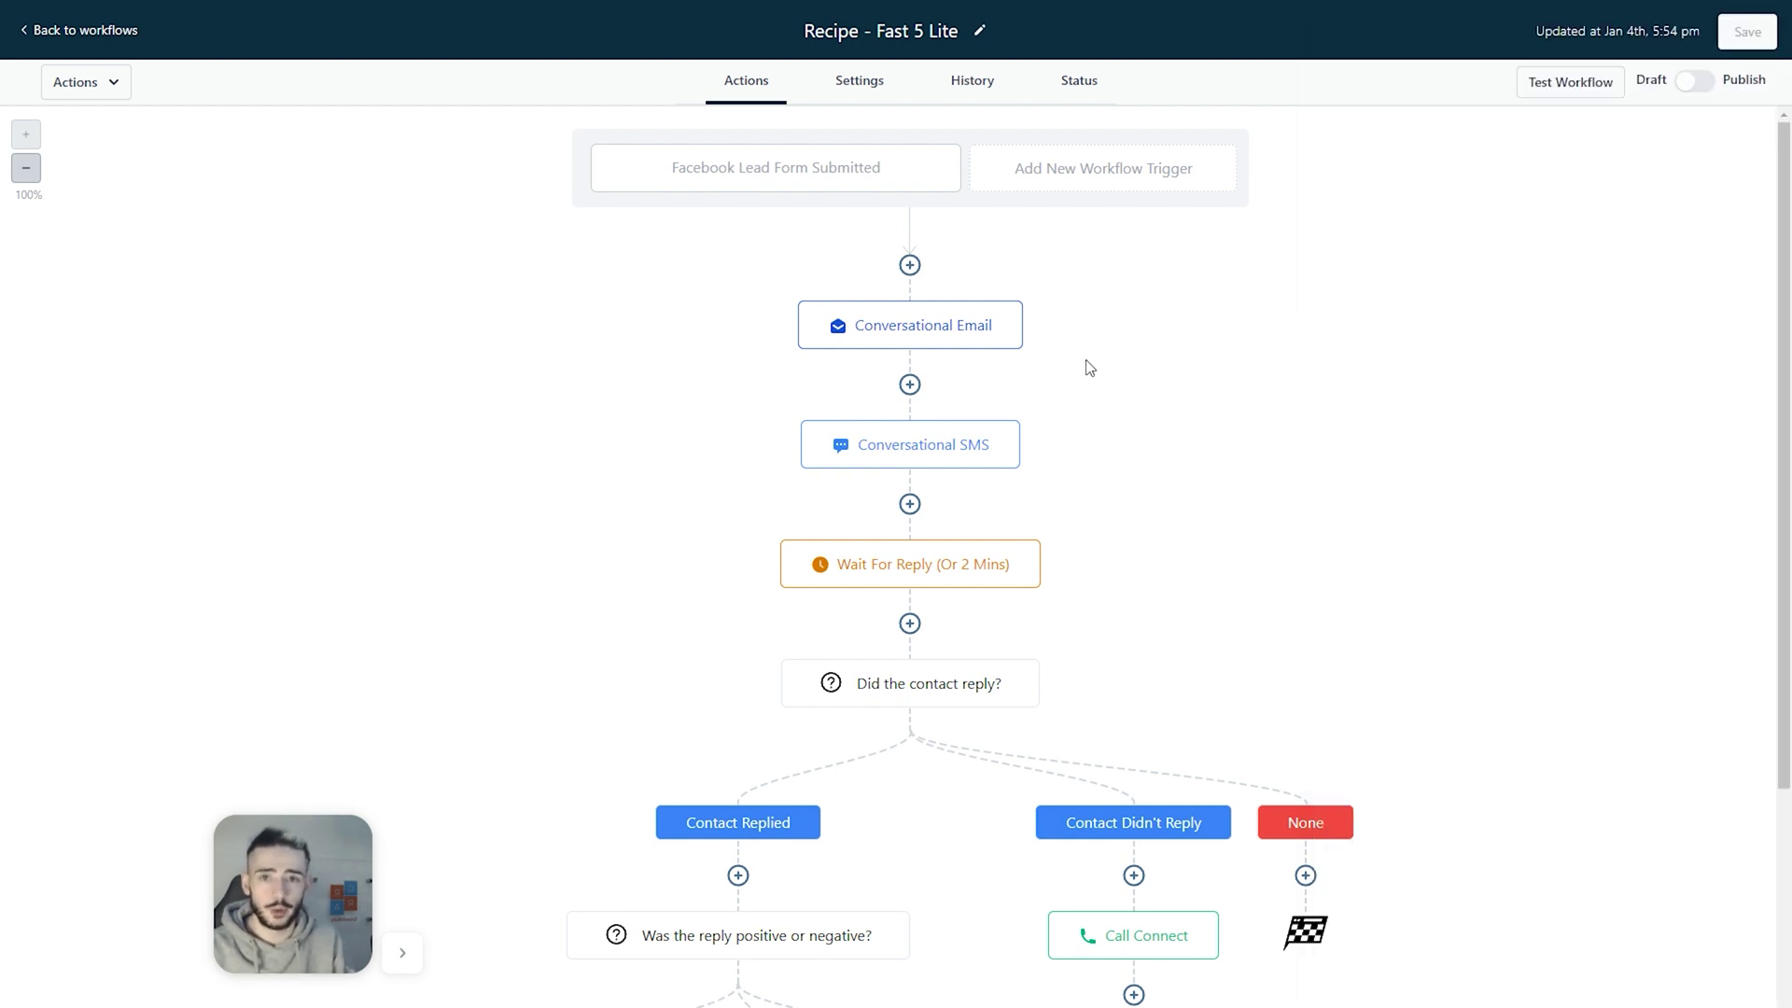
{"action": "left_click", "coordinate": [910, 386]}
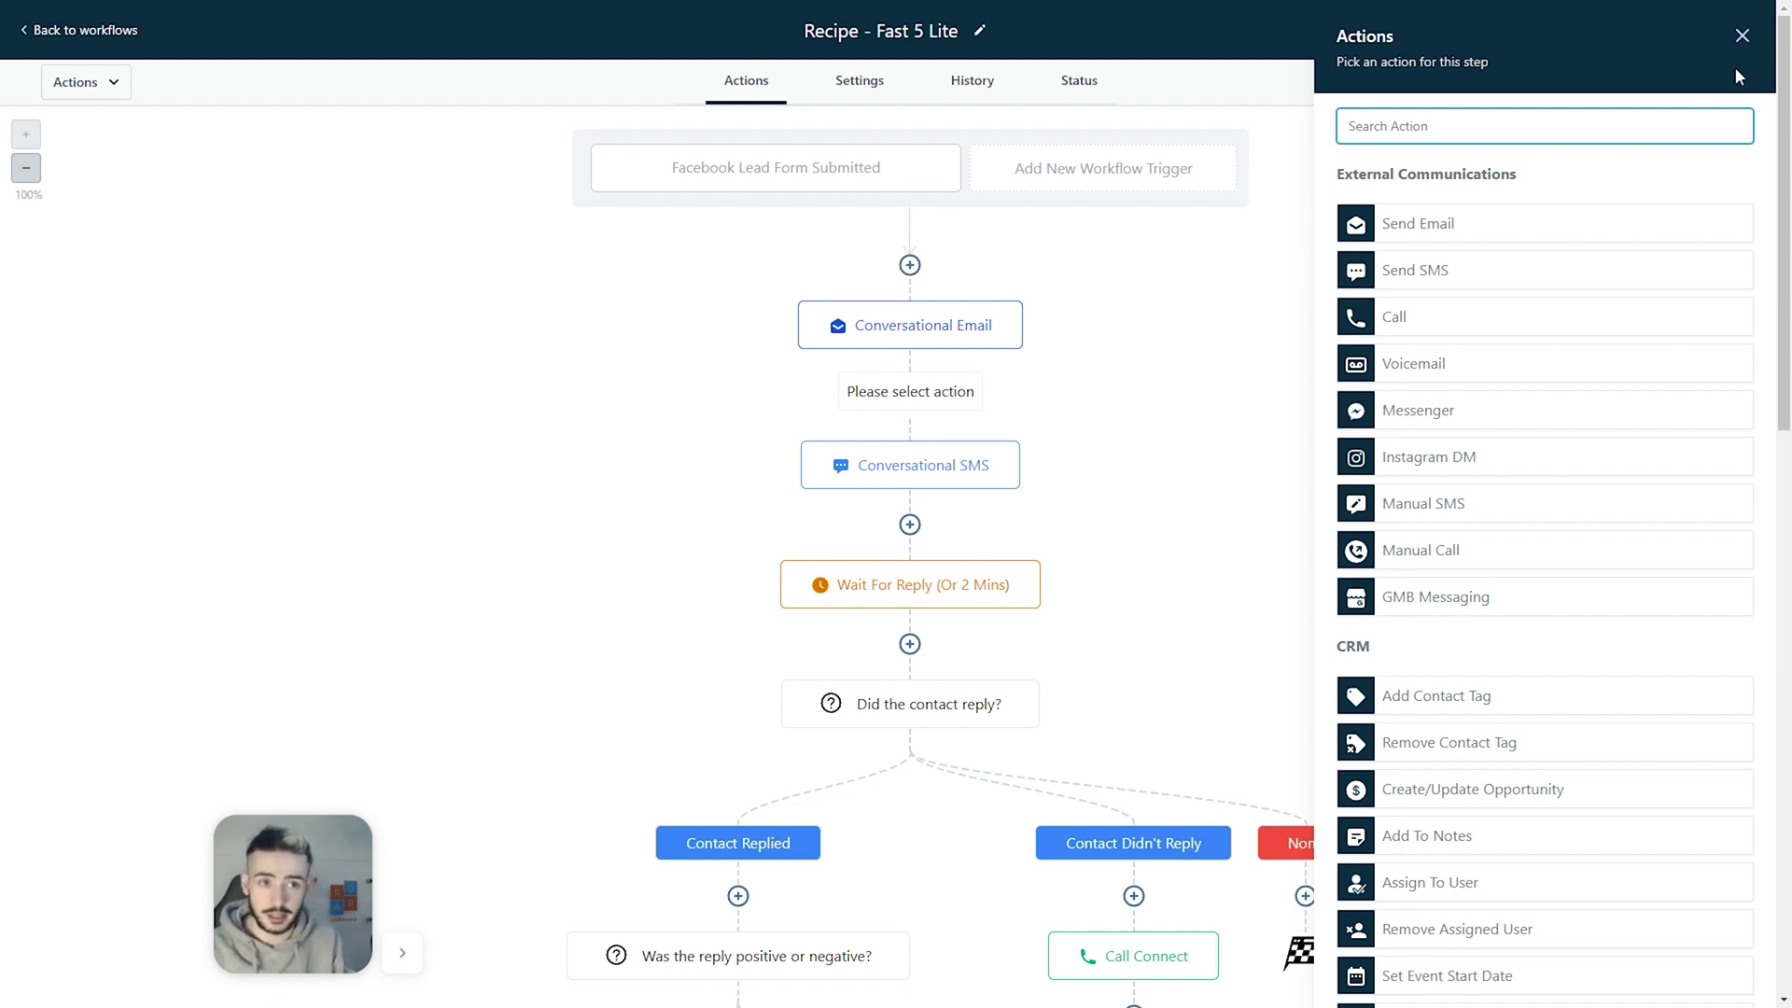
{"action": "left_click", "coordinate": [1742, 35]}
{"action": "scroll", "coordinate": [931, 430], "scroll_direction": "down", "scroll_amount": 2}
{"action": "left_click", "coordinate": [907, 383]}
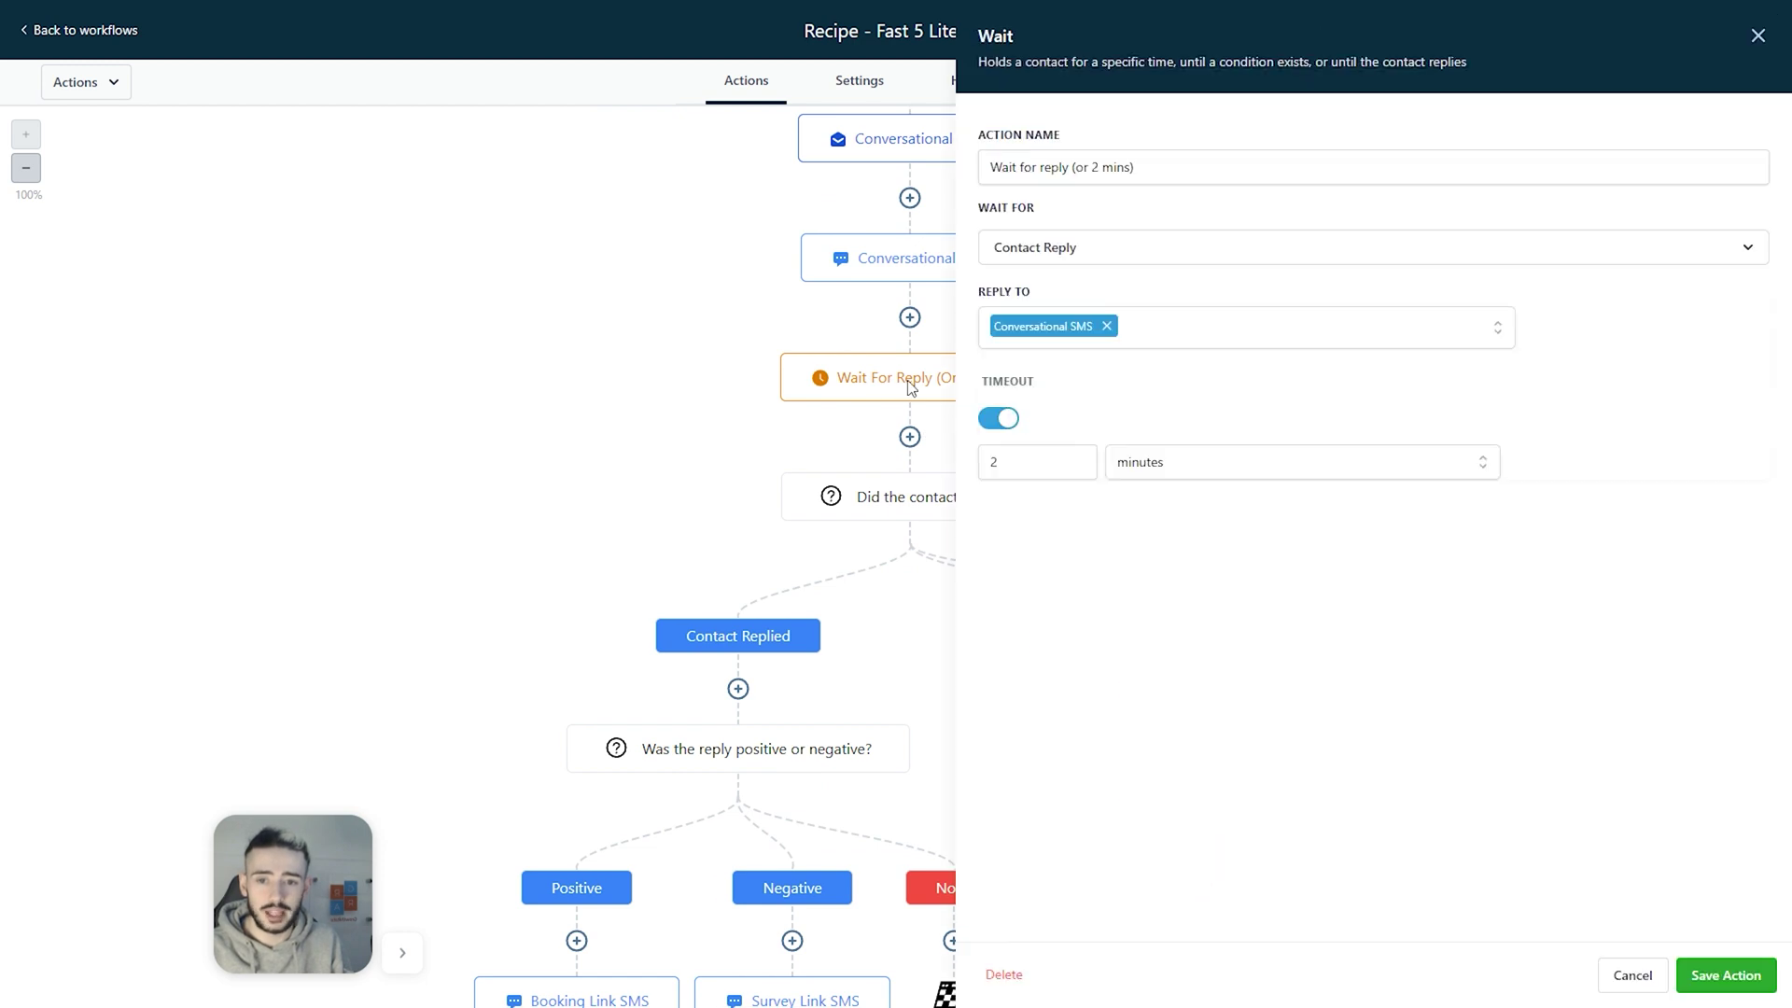
{"action": "left_click", "coordinate": [1757, 40]}
{"action": "scroll", "coordinate": [1026, 373], "scroll_direction": "up", "scroll_amount": 1}
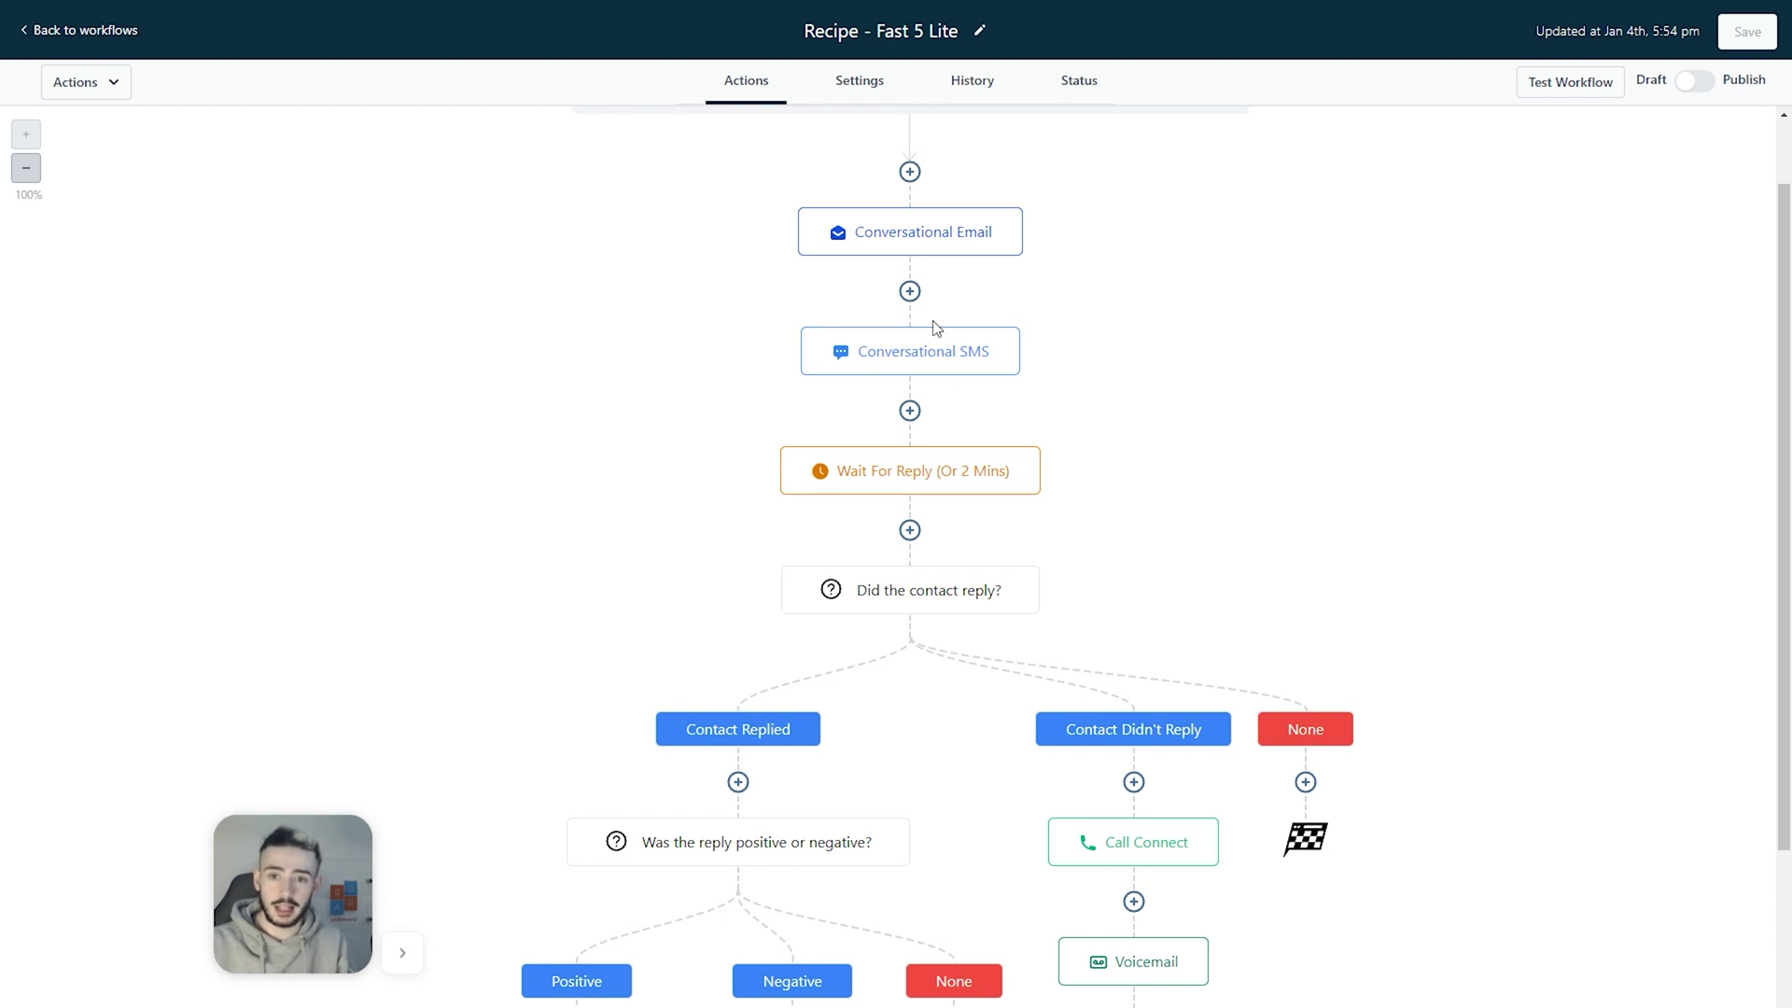
{"action": "scroll", "coordinate": [985, 504], "scroll_direction": "down", "scroll_amount": 1}
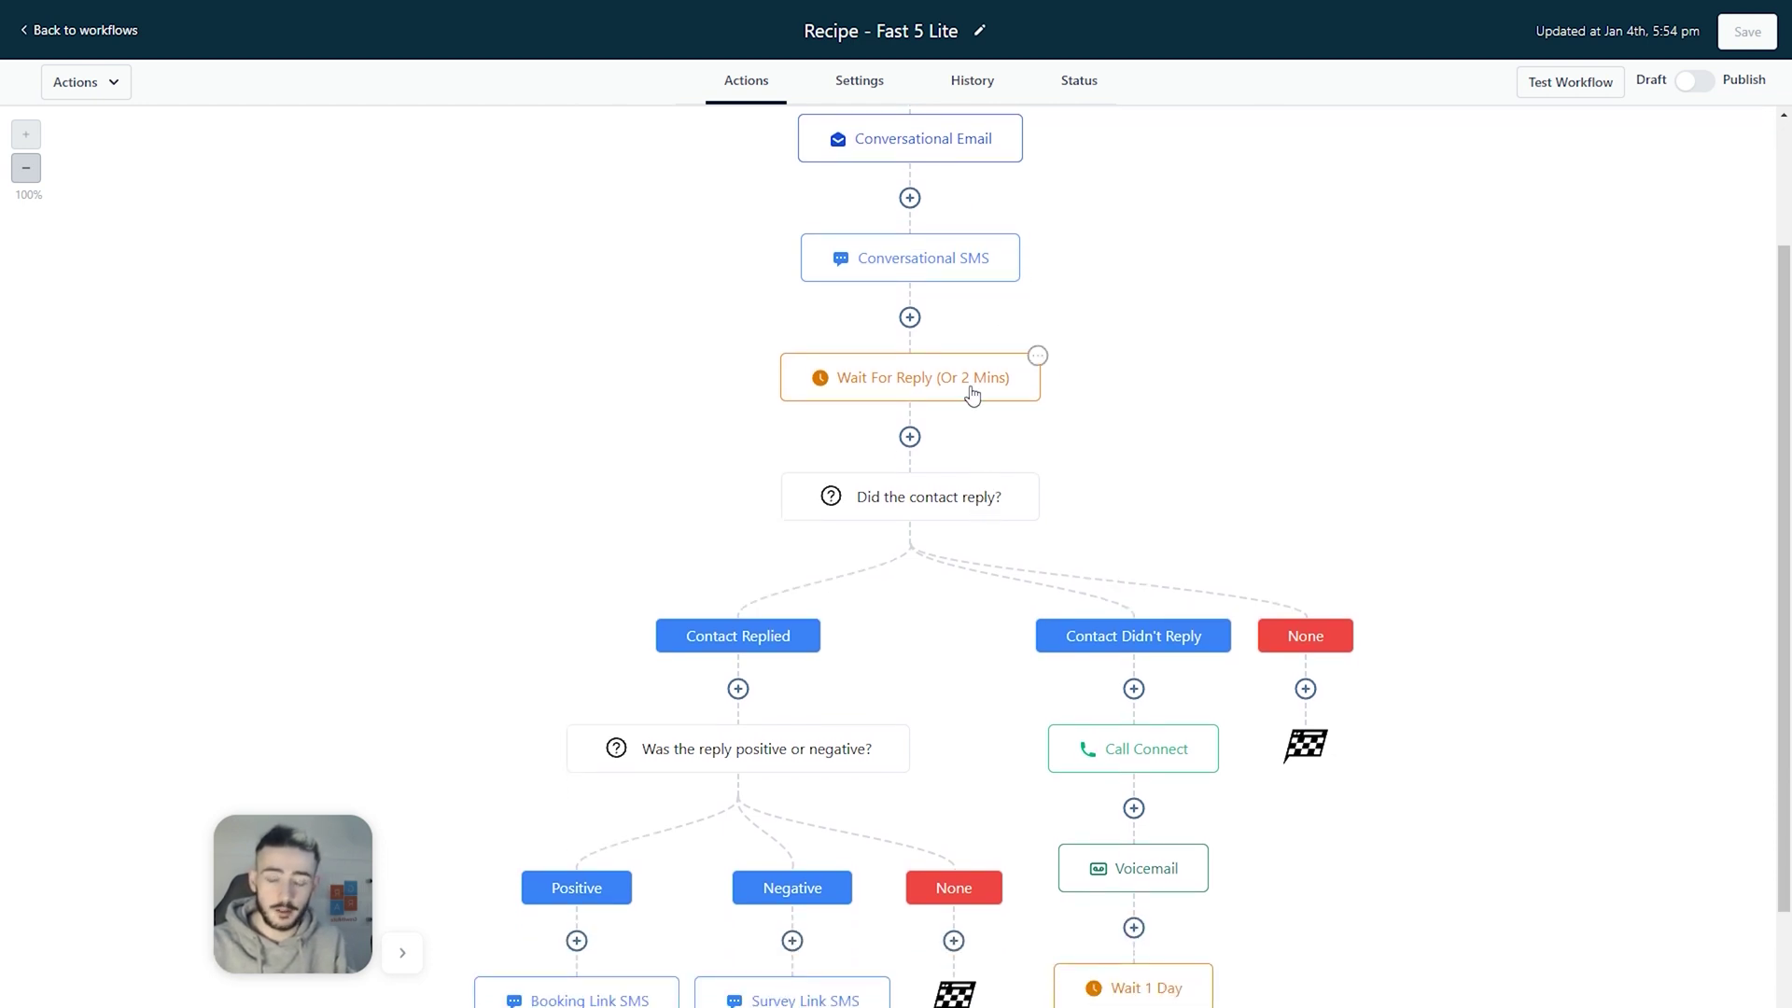
{"action": "left_click", "coordinate": [971, 385]}
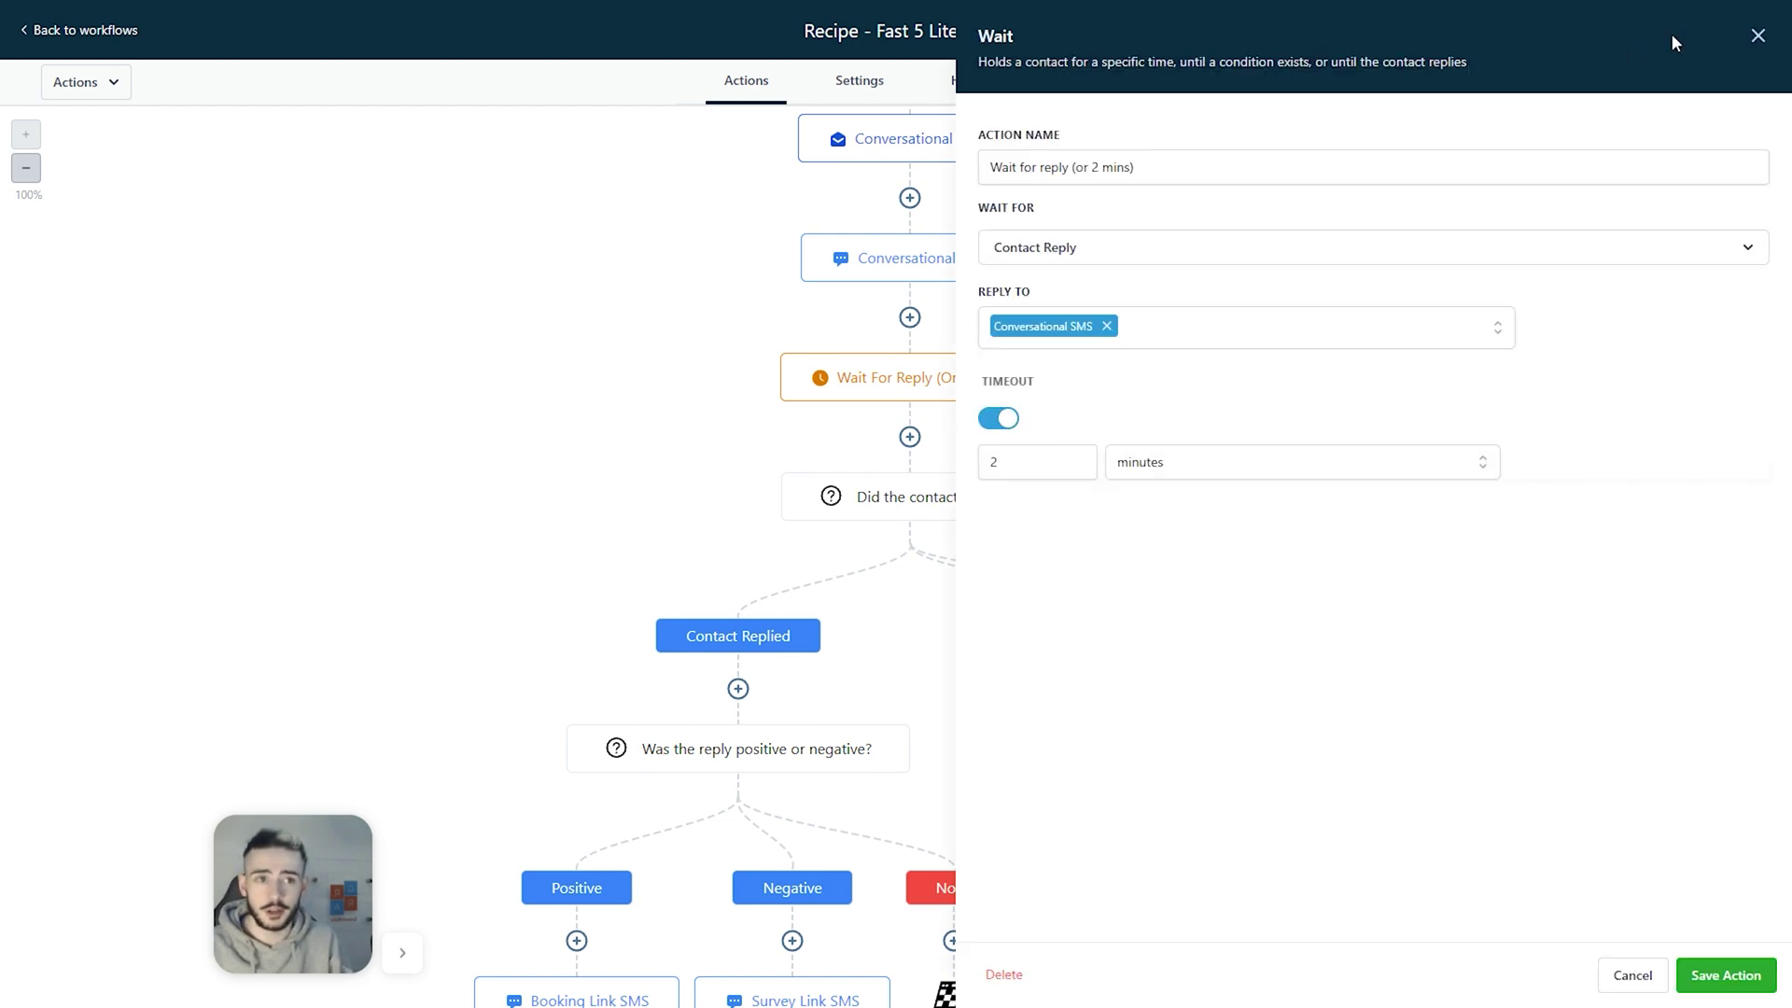
{"action": "left_click", "coordinate": [1757, 36]}
{"action": "scroll", "coordinate": [1018, 402], "scroll_direction": "down", "scroll_amount": 2}
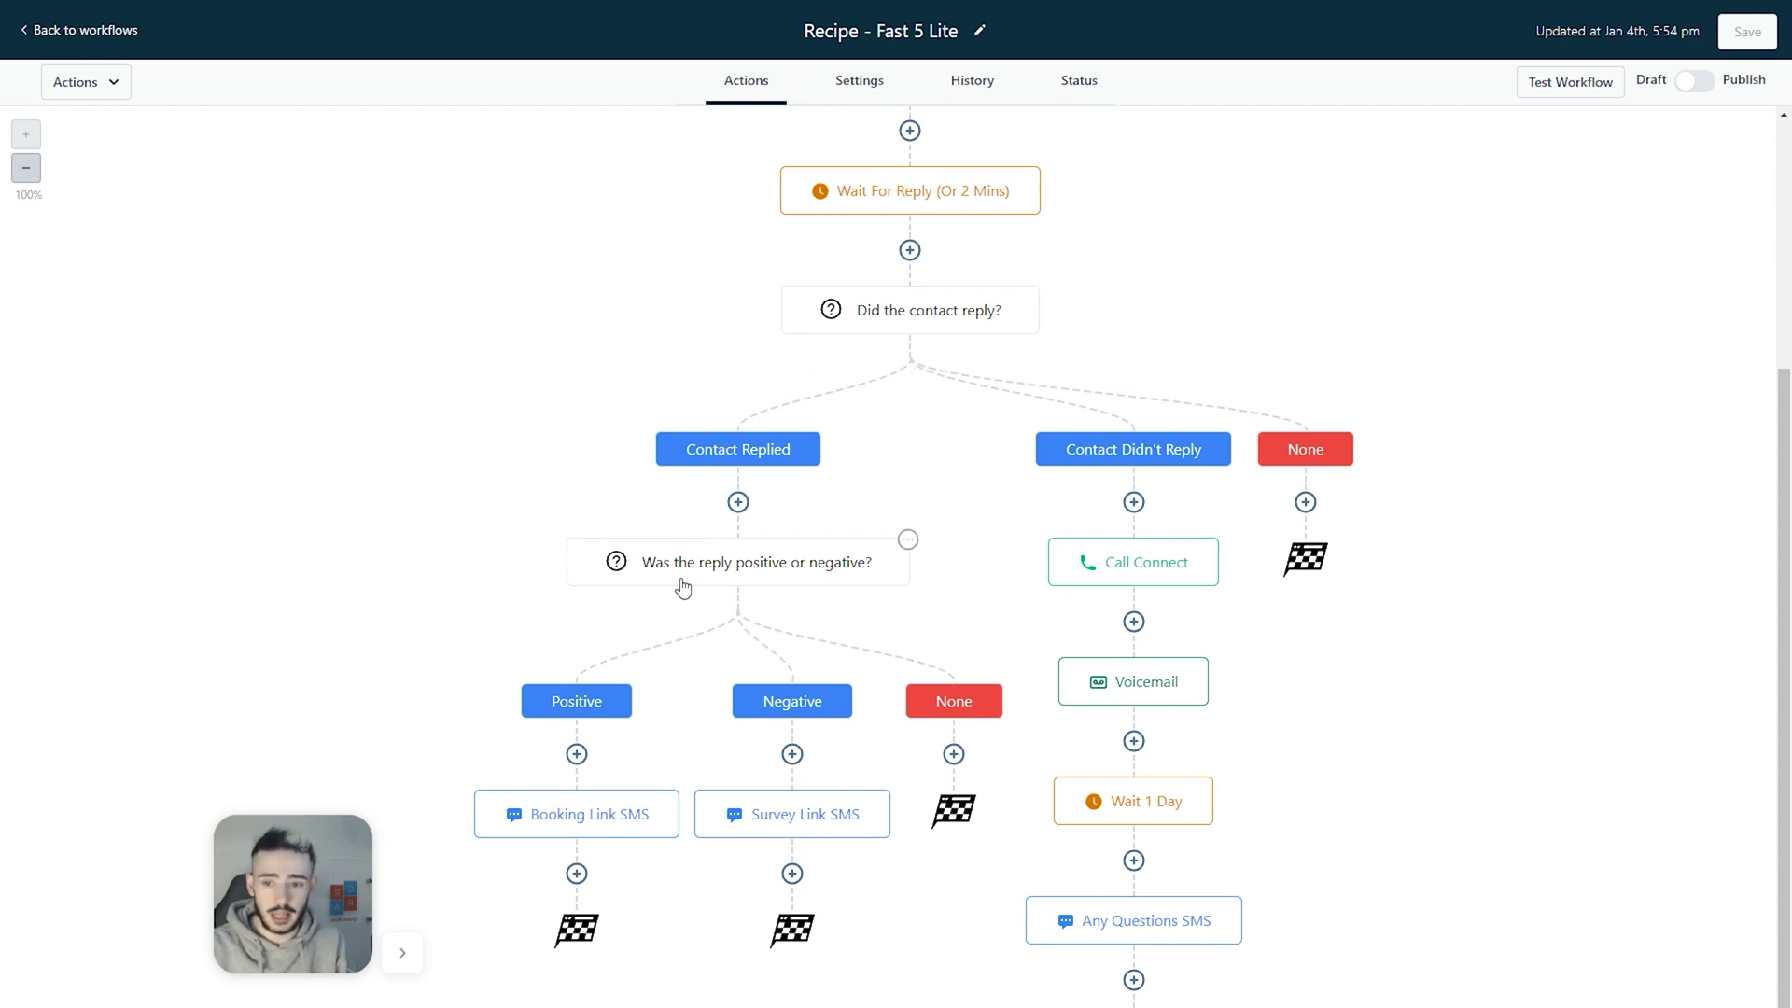
{"action": "scroll", "coordinate": [896, 542], "scroll_direction": "down", "scroll_amount": 1}
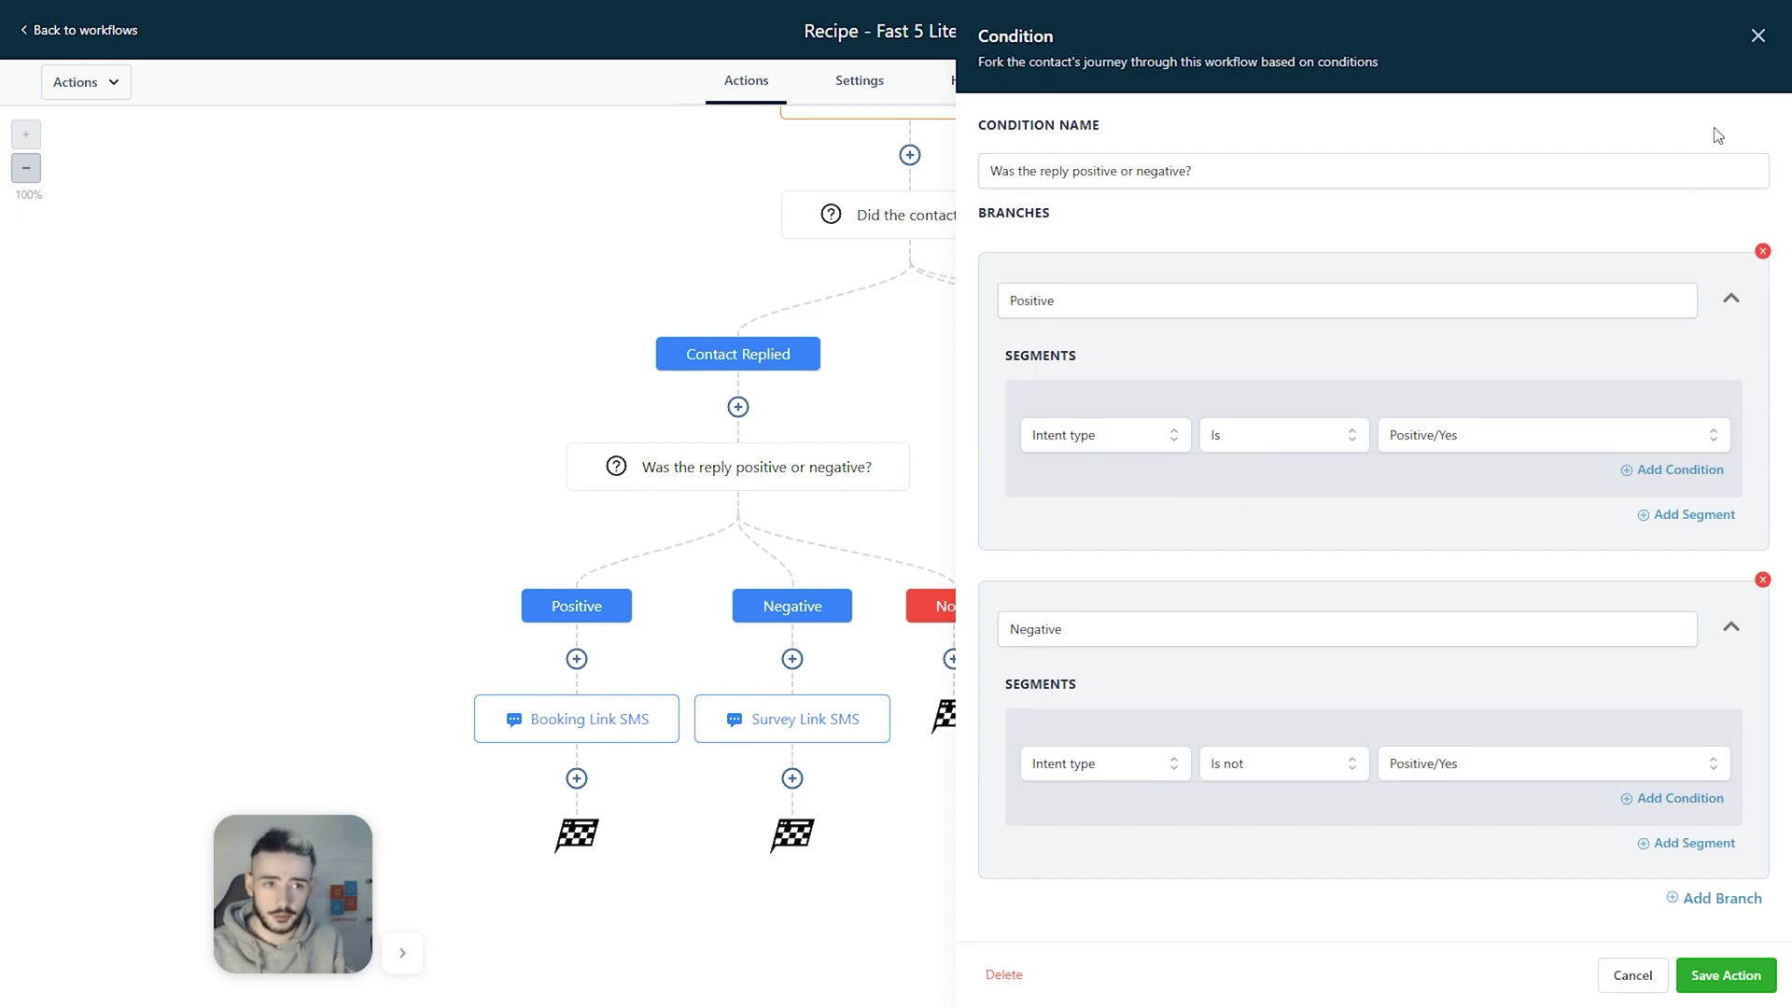
{"action": "left_click", "coordinate": [1758, 36]}
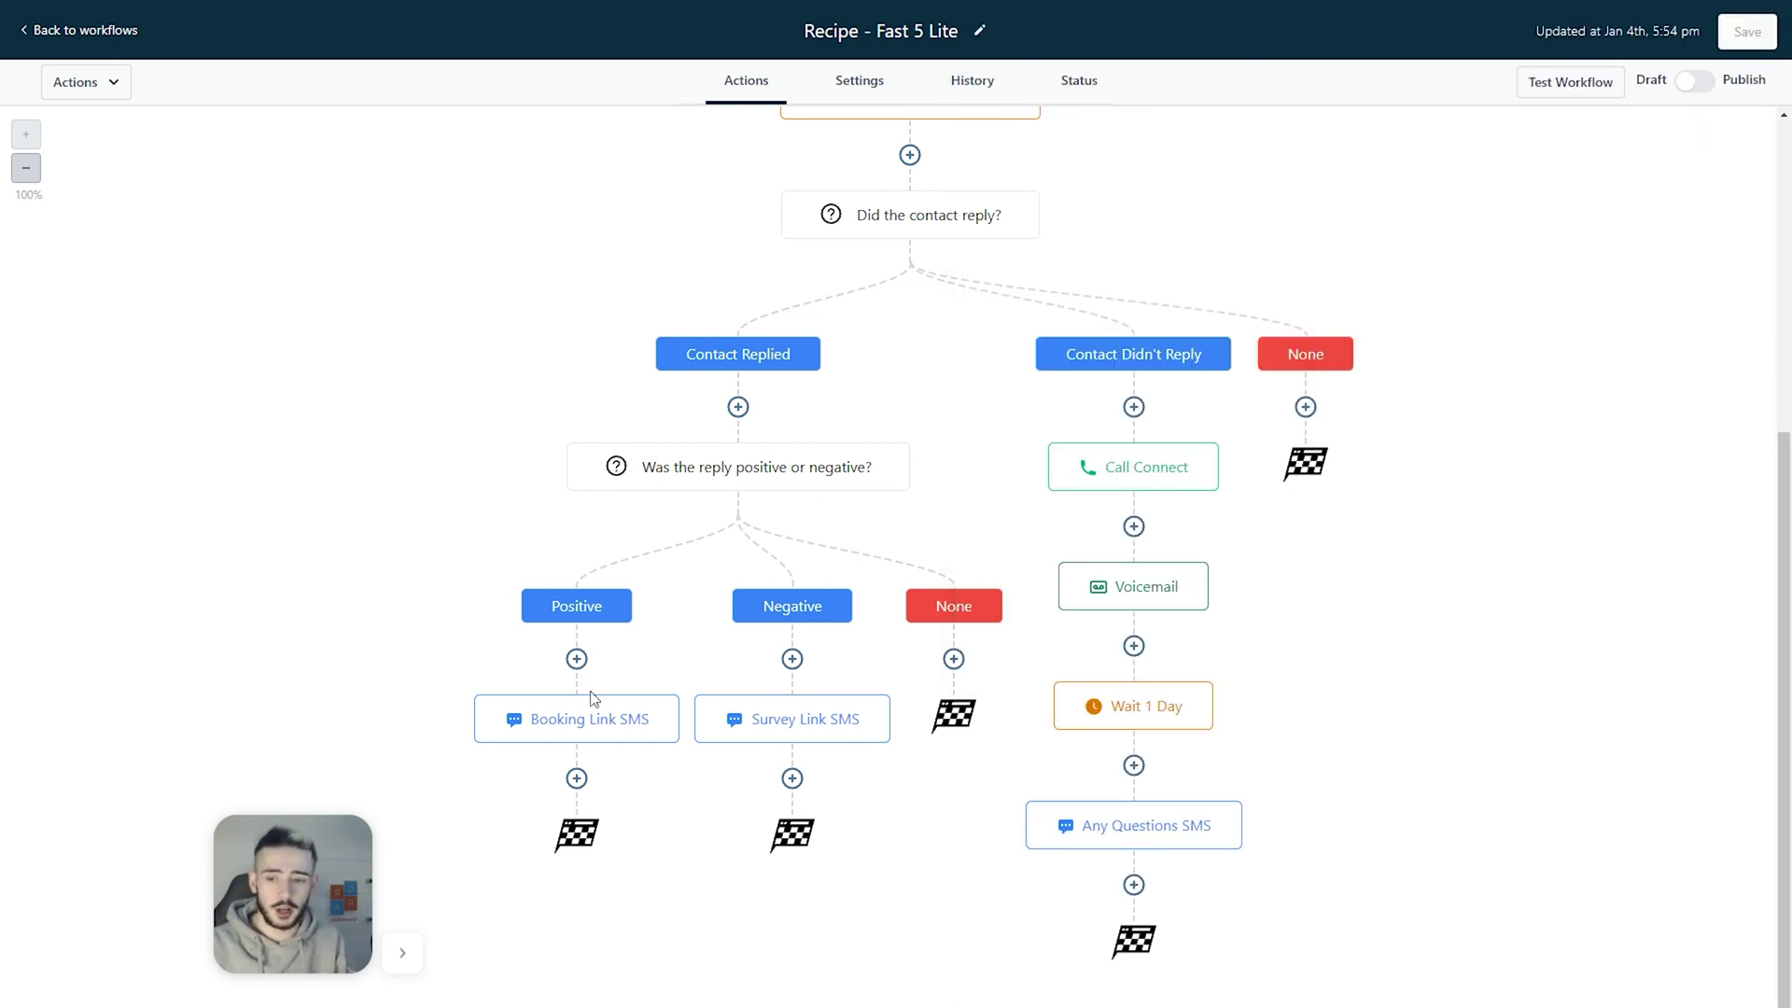
{"action": "left_click", "coordinate": [581, 720]}
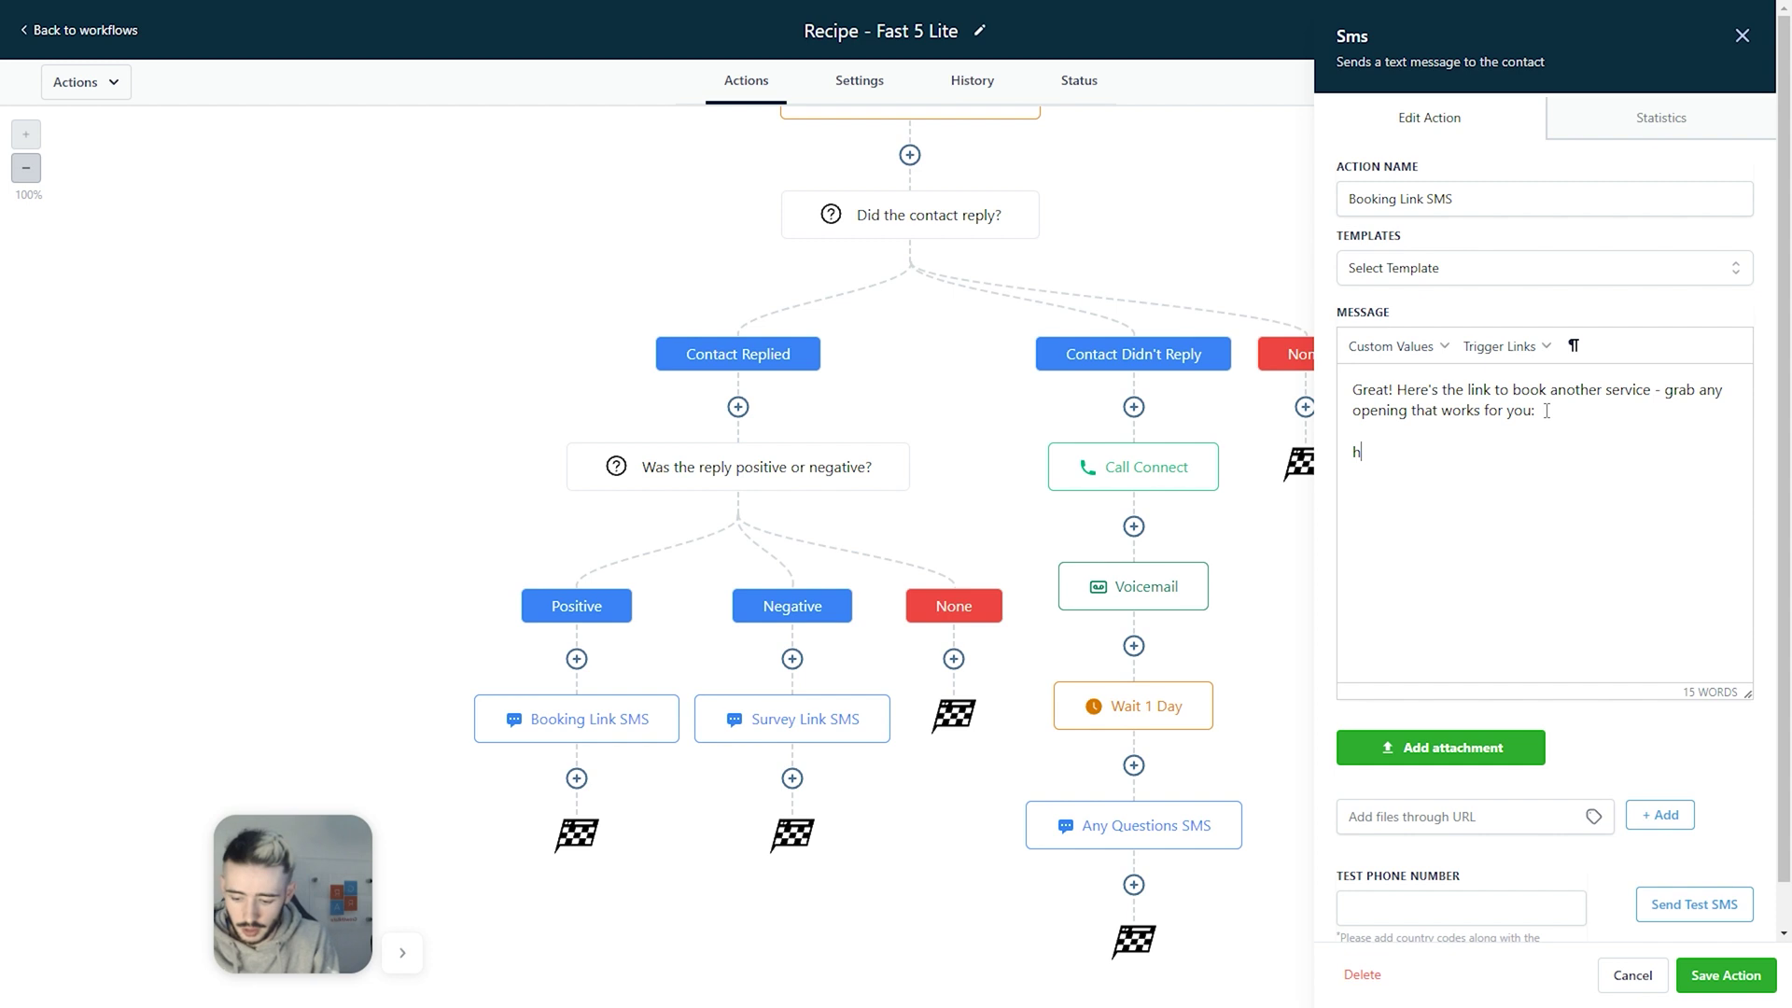
{"action": "type", "text": "ttps://www"}
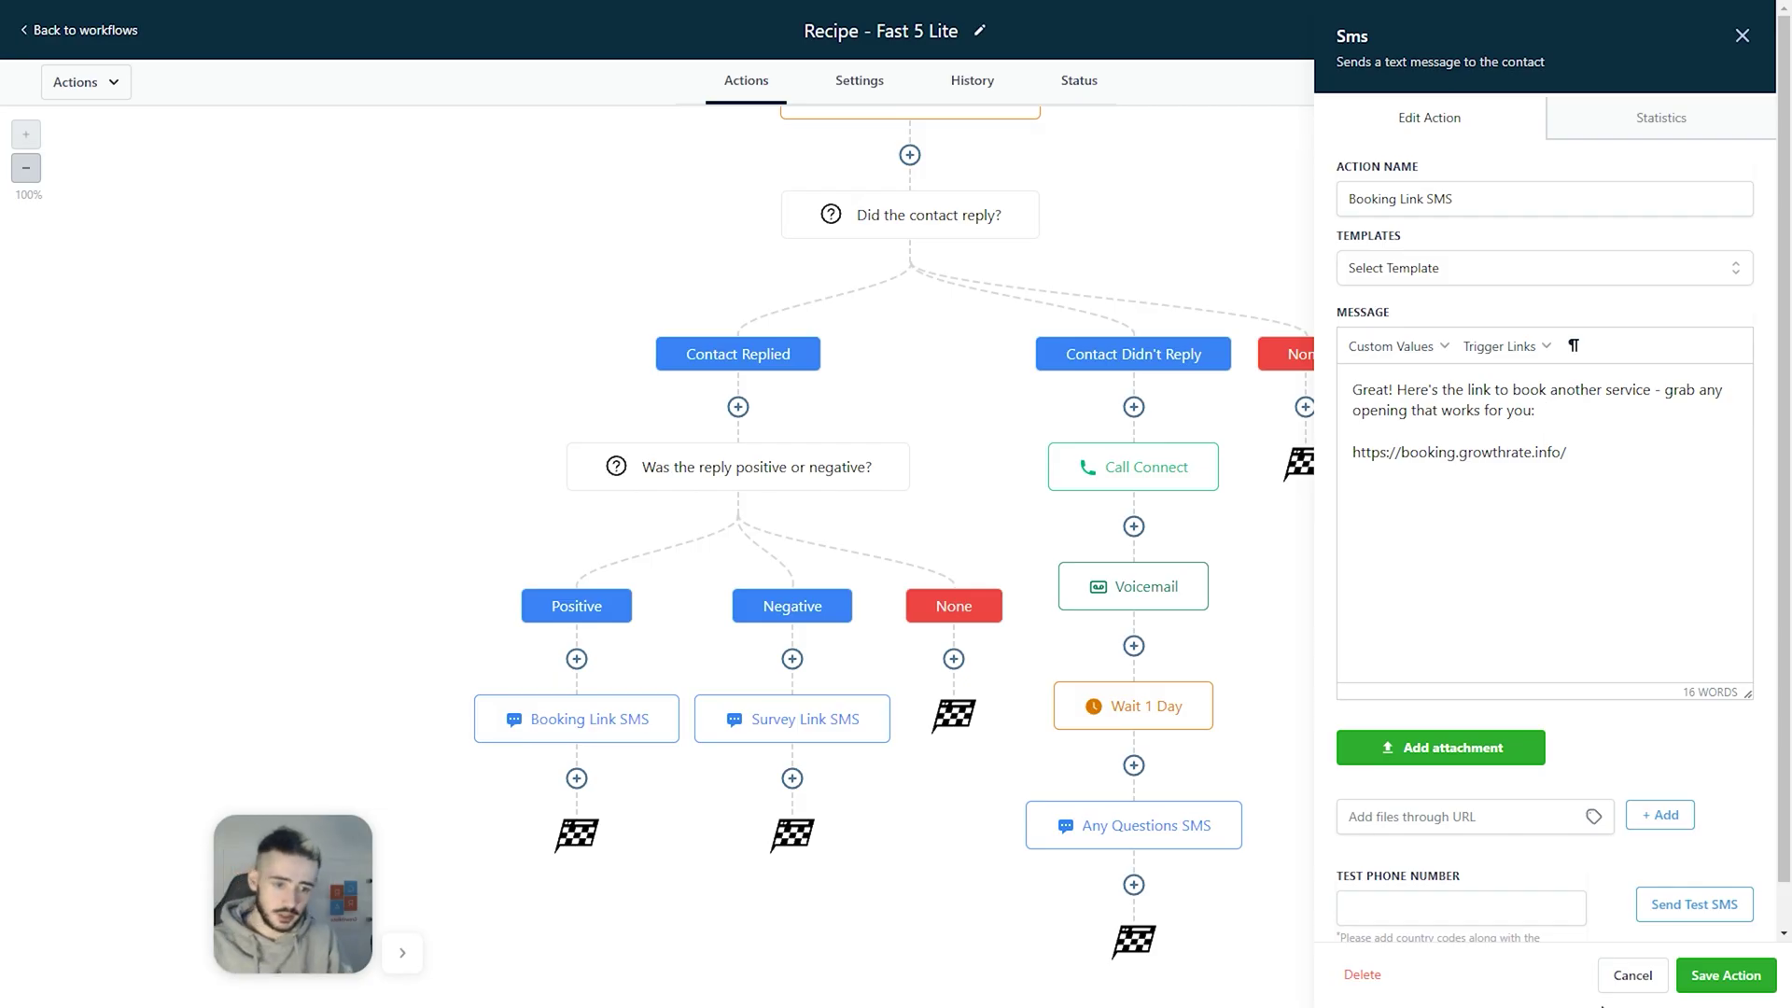
{"action": "left_click", "coordinate": [1726, 975]}
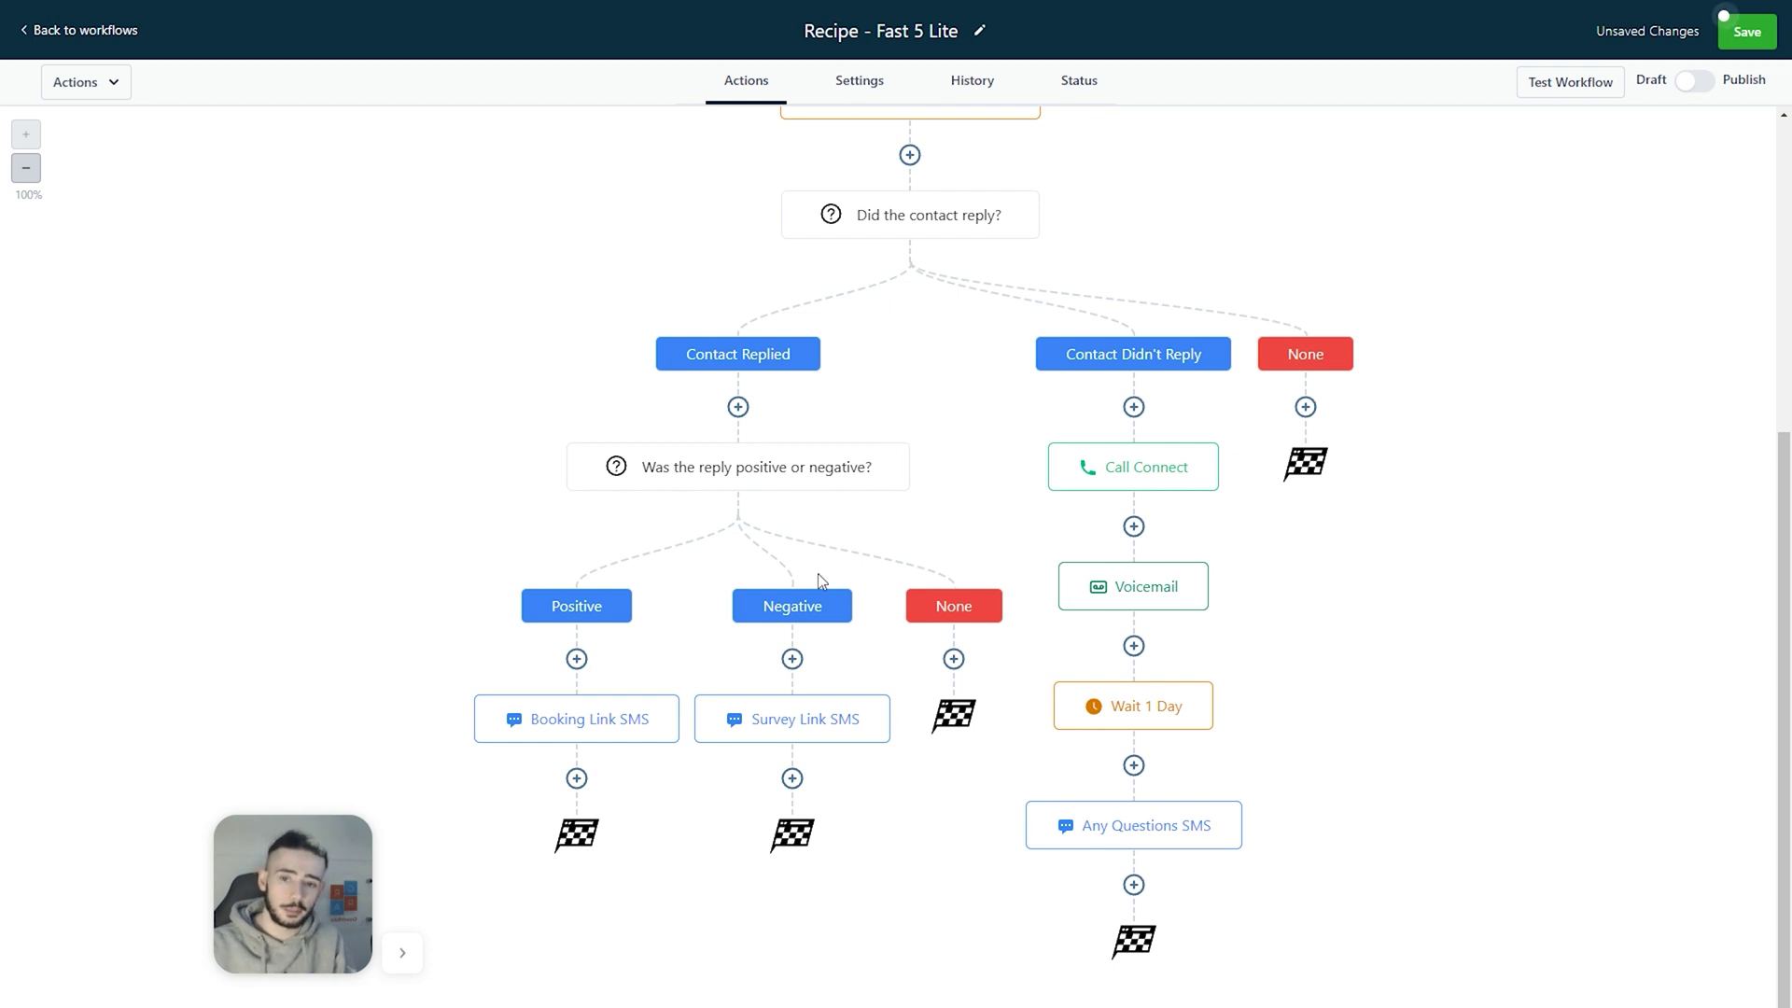
- Review the Survey Link SMS message text without changes
{"action": "left_click", "coordinate": [831, 717]}
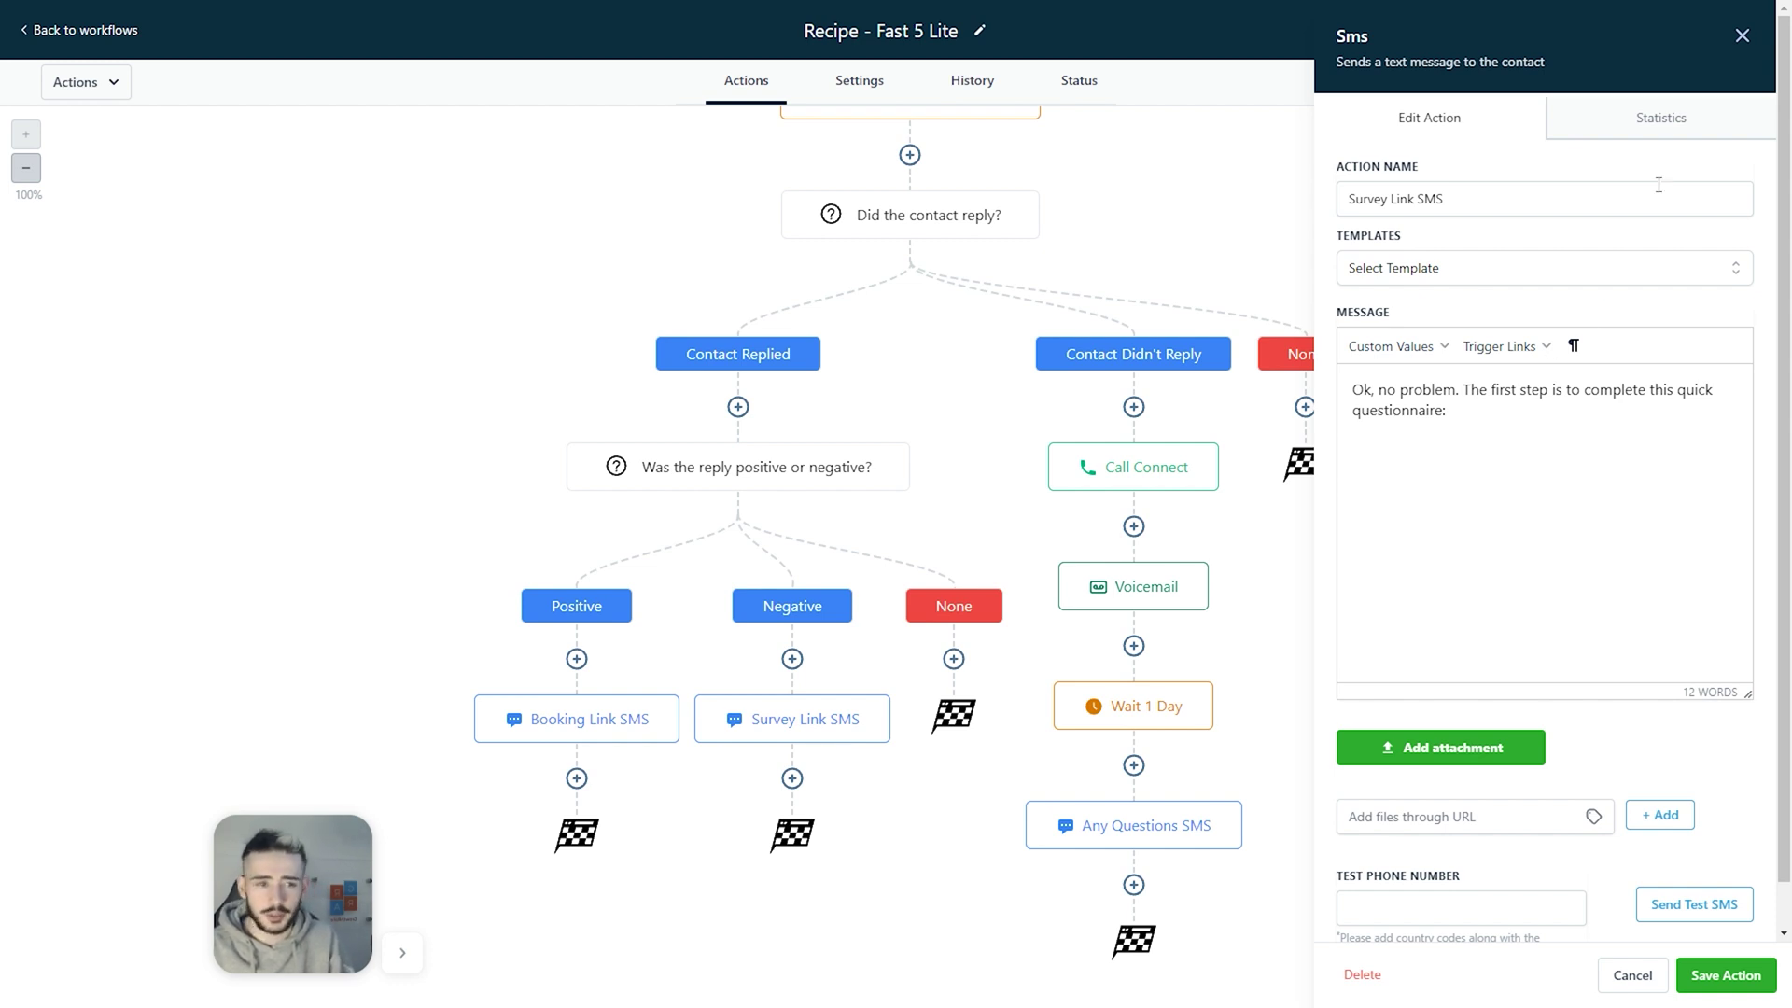
{"action": "left_click", "coordinate": [1742, 35]}
{"action": "scroll", "coordinate": [915, 510], "scroll_direction": "up", "scroll_amount": 1}
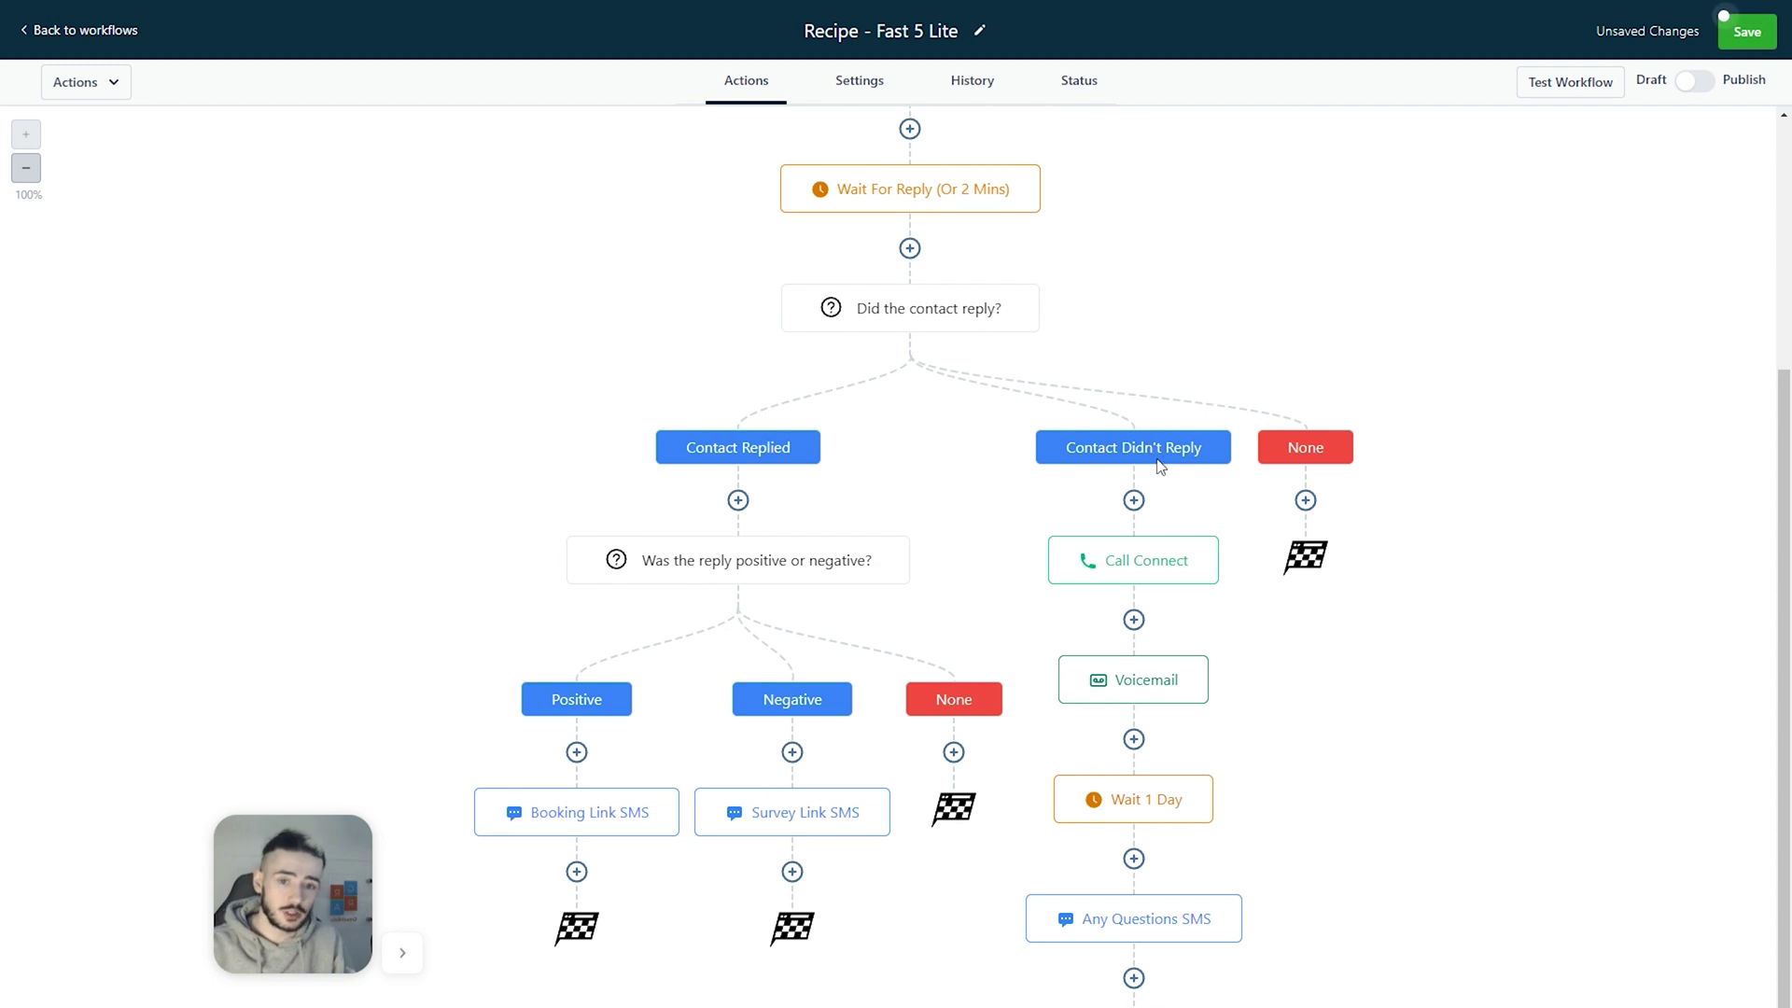
{"action": "scroll", "coordinate": [1163, 435], "scroll_direction": "down", "scroll_amount": 1}
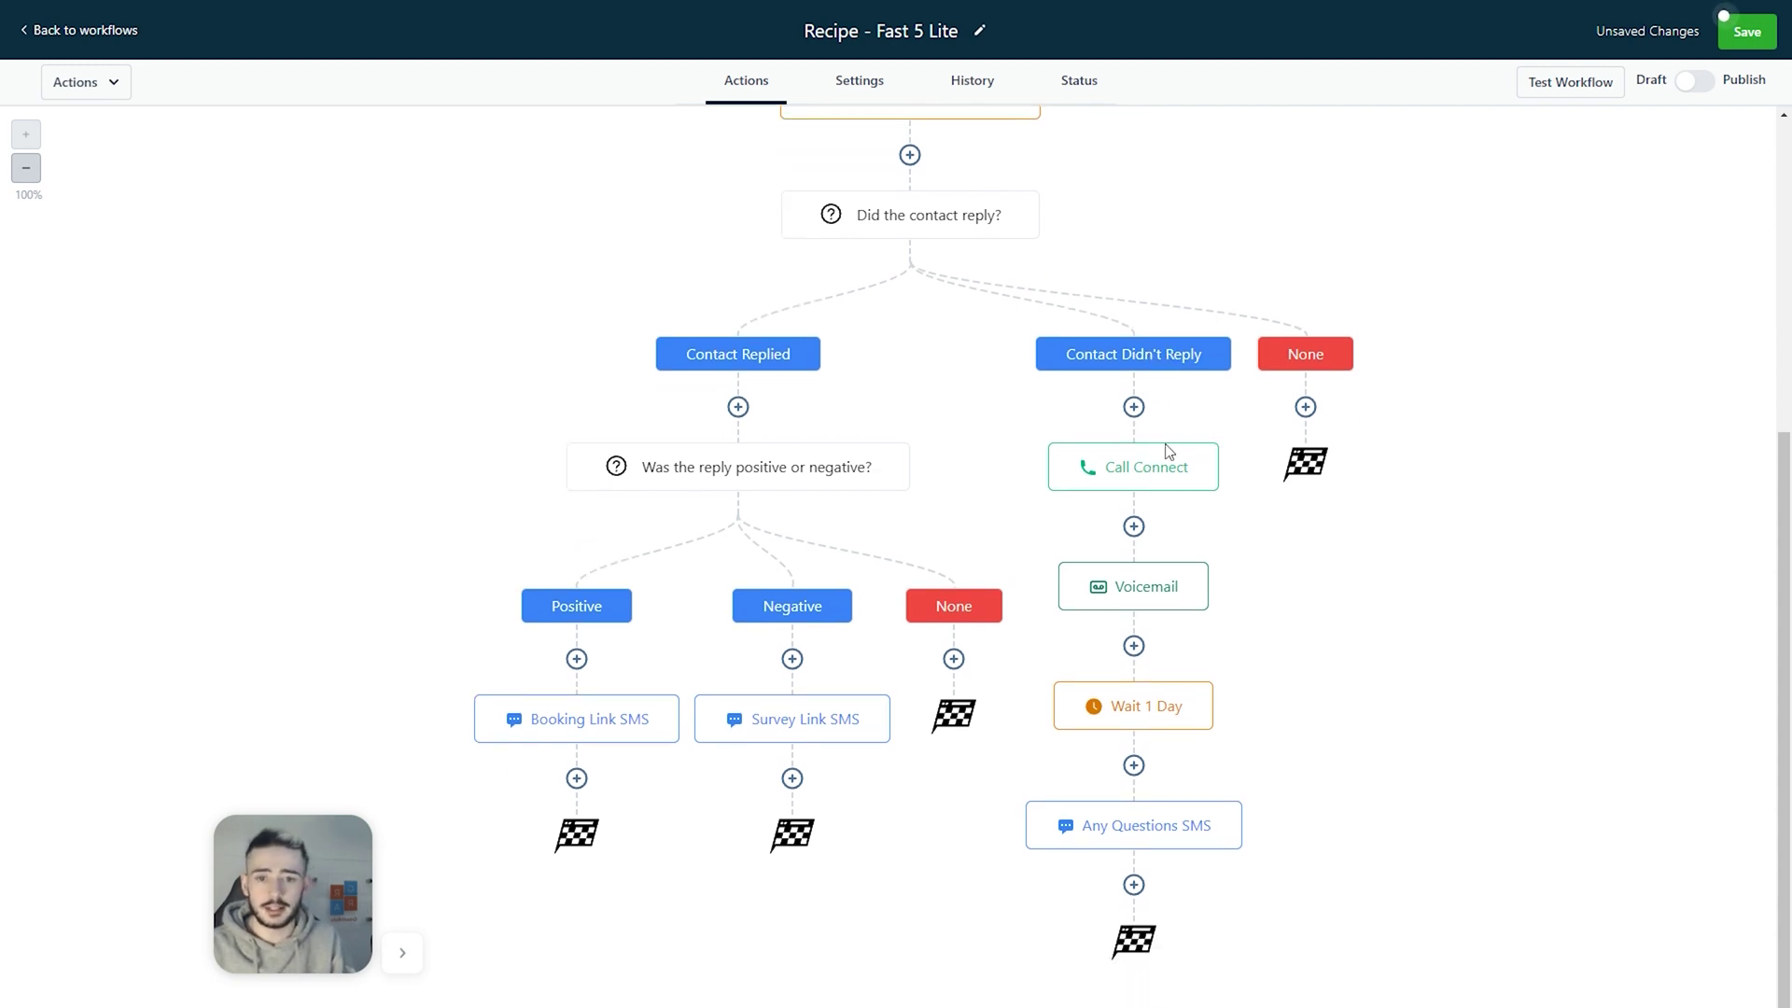
- Read through the Call Connect step's call whisper message, then close its settings
{"action": "left_click", "coordinate": [1165, 456]}
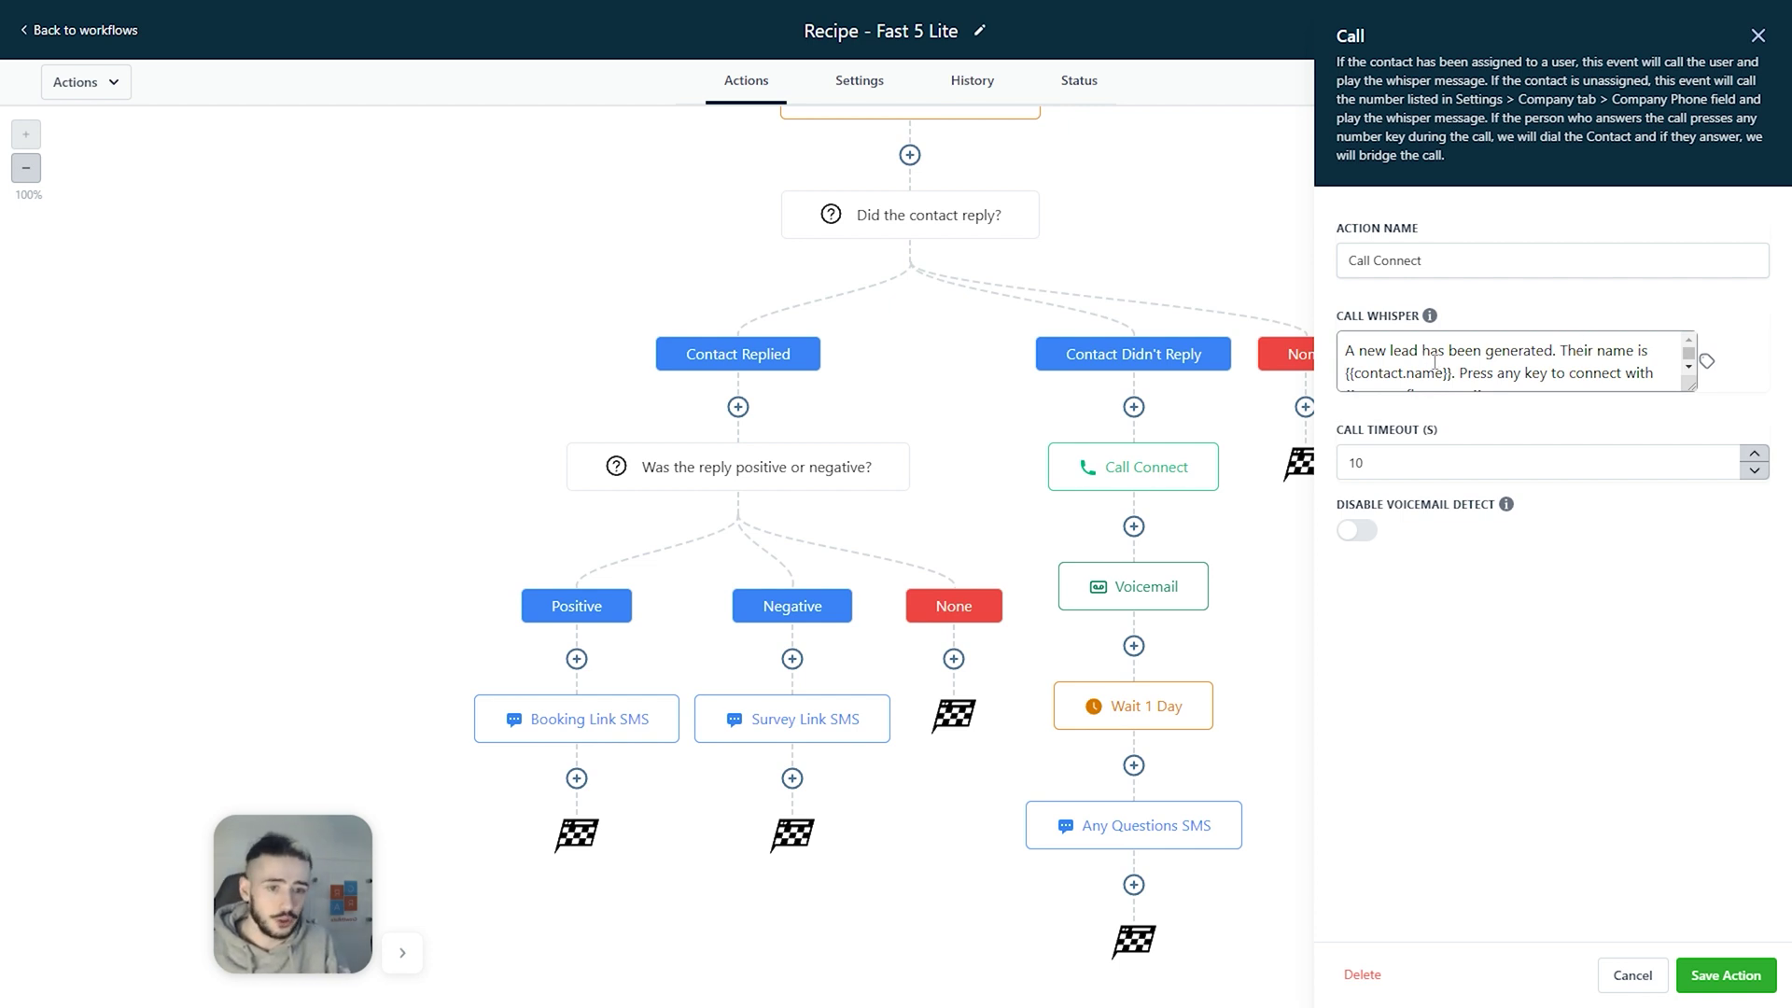
{"action": "left_click_drag", "start_coordinate": [1566, 353], "coordinate": [1578, 364]}
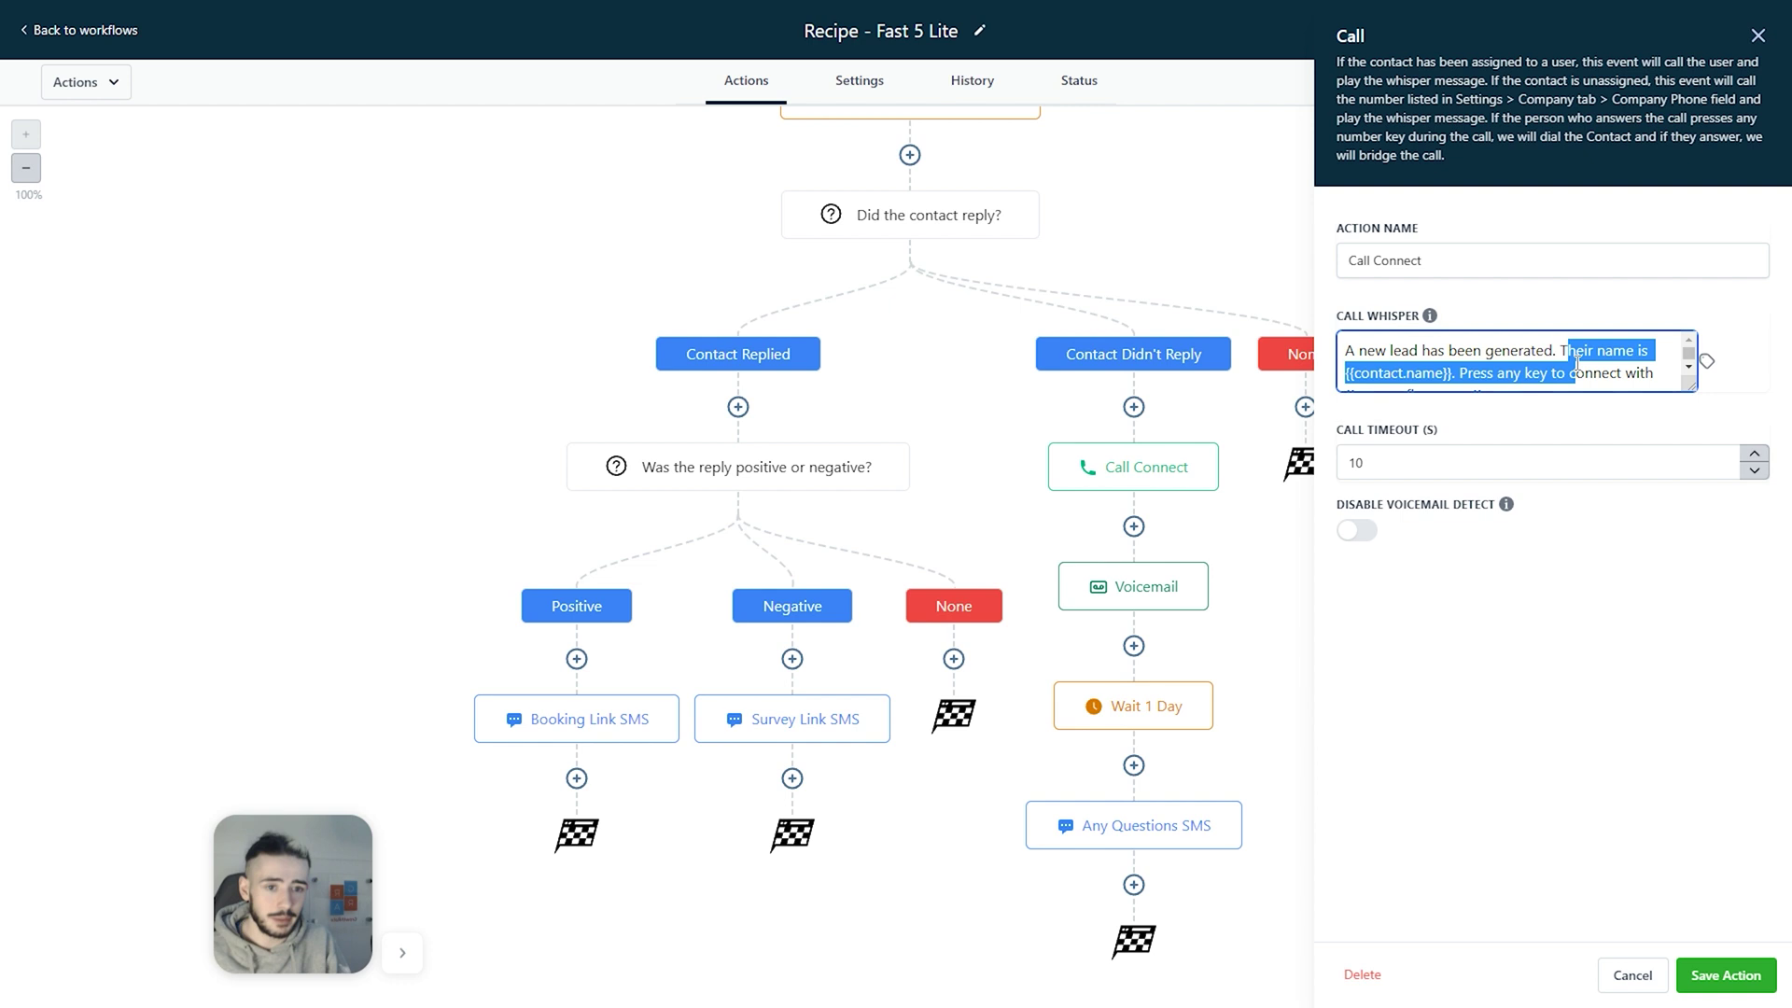
{"action": "left_click", "coordinate": [1420, 369]}
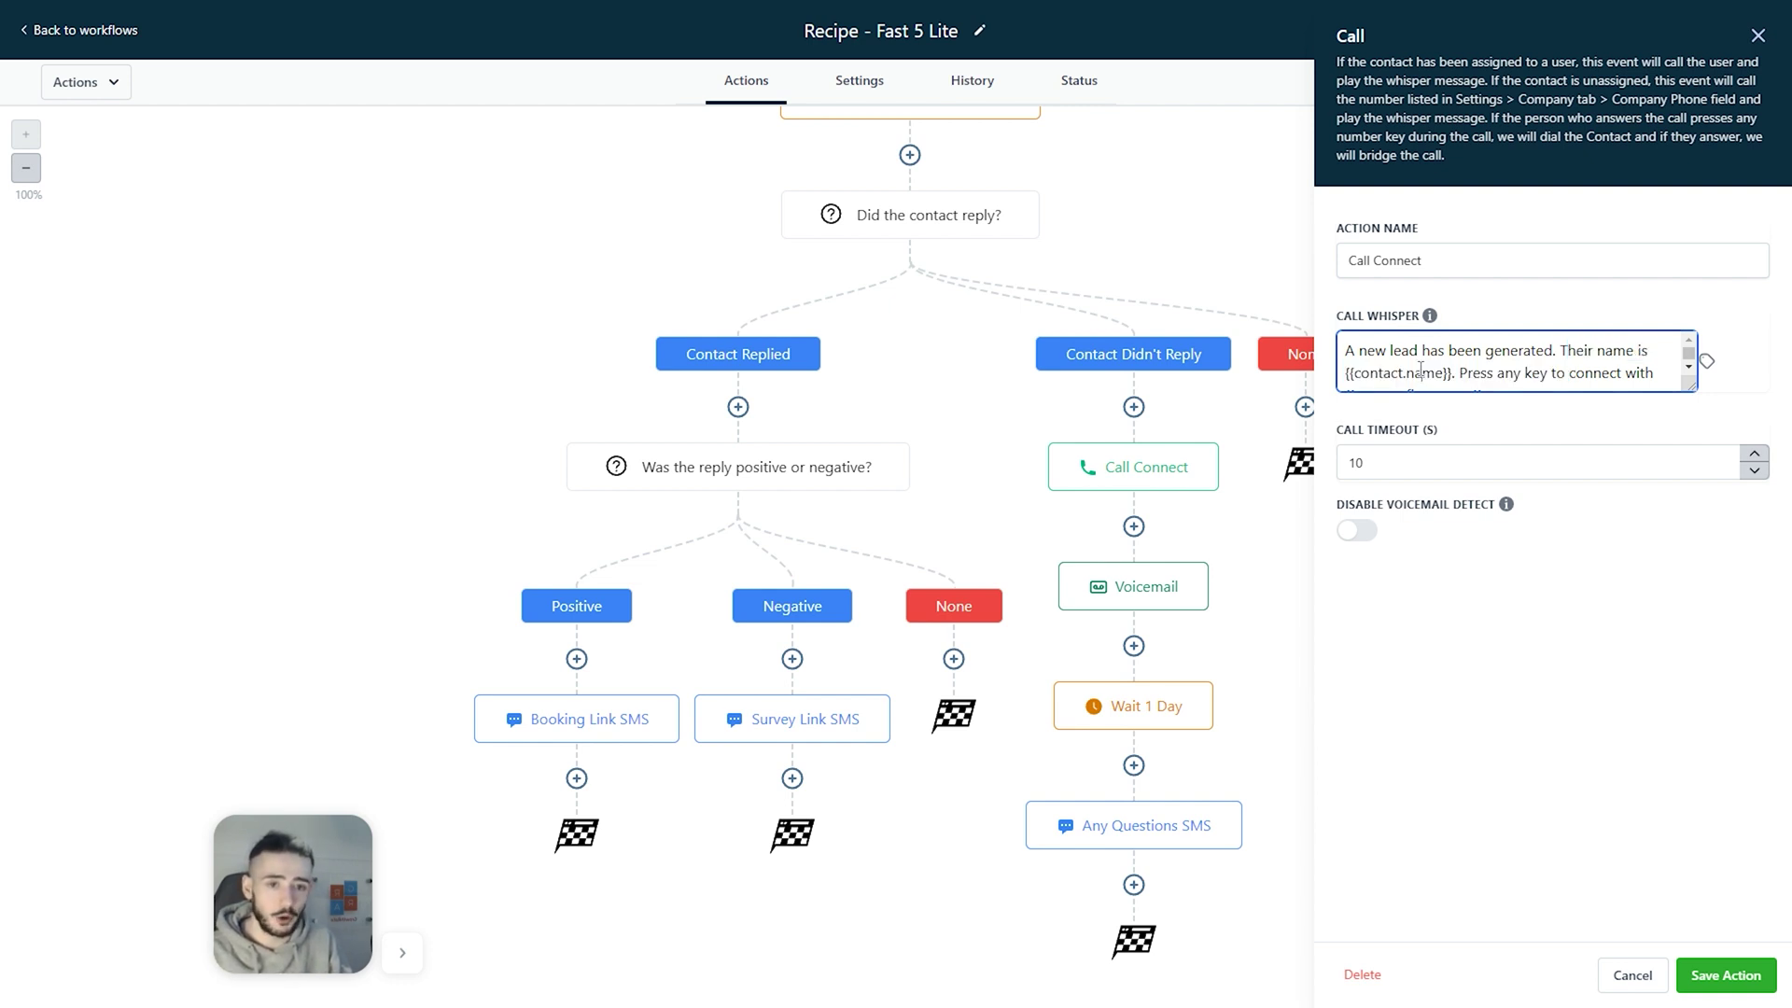
{"action": "scroll", "coordinate": [1472, 369], "scroll_direction": "down", "scroll_amount": 1}
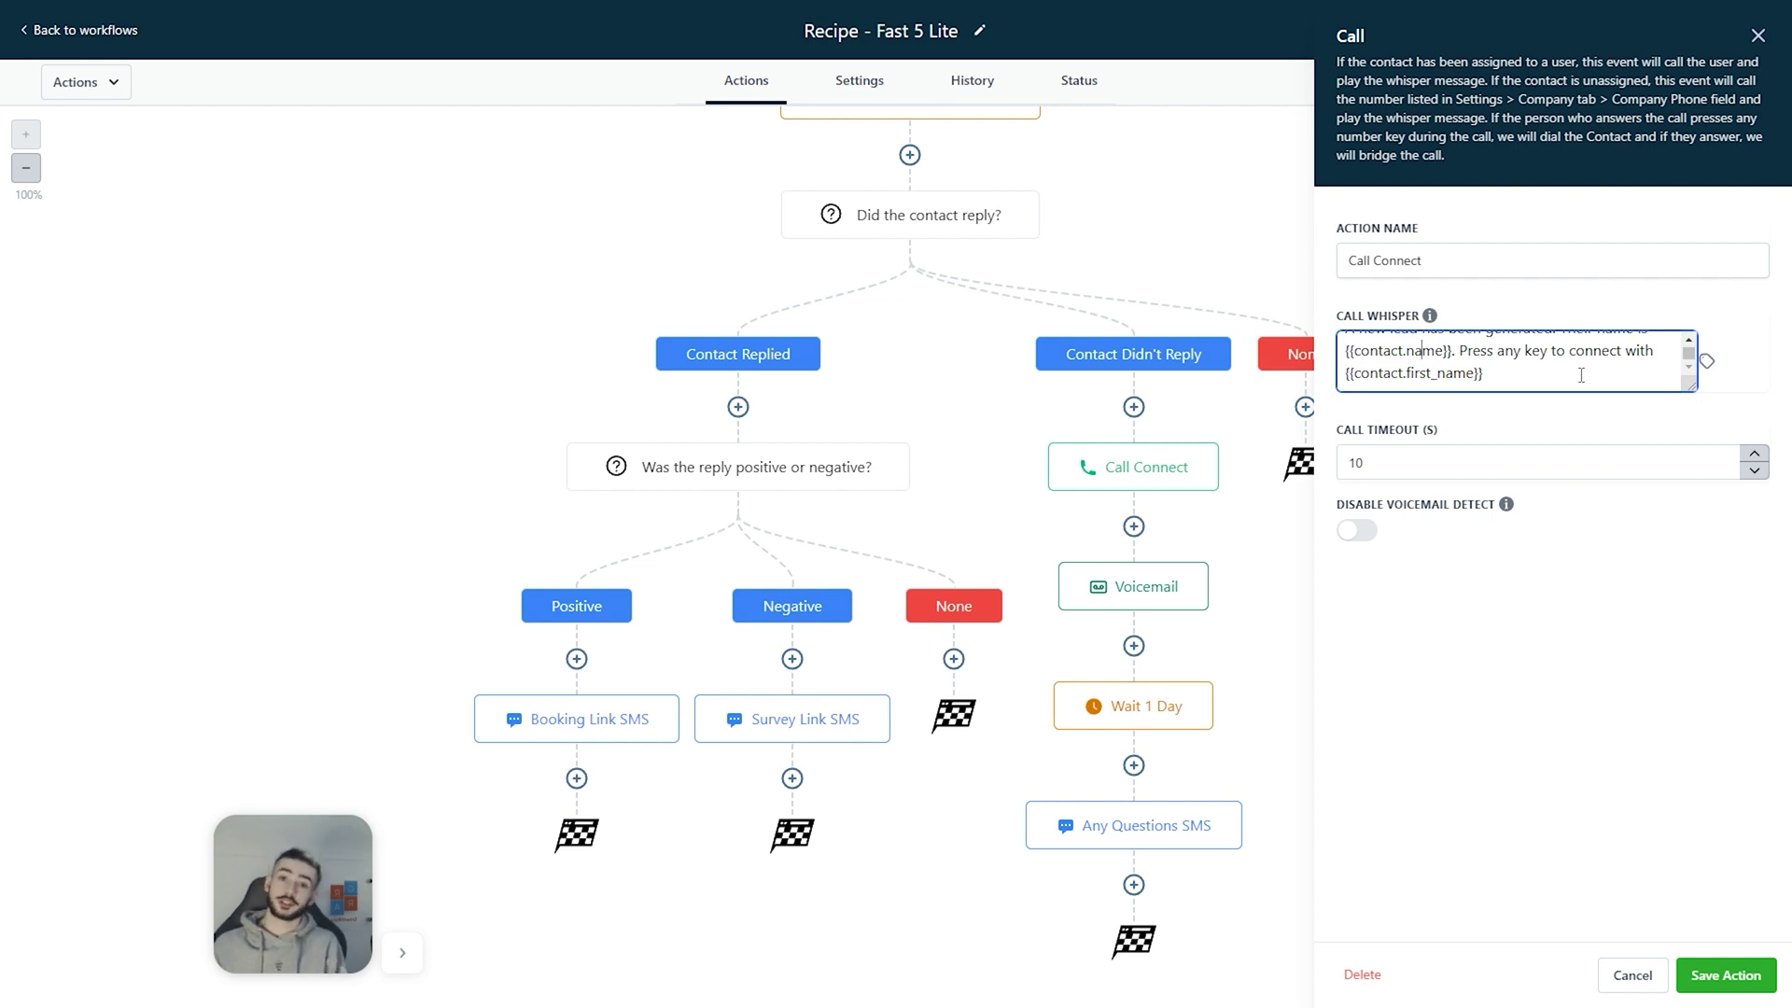
{"action": "left_click", "coordinate": [1757, 35]}
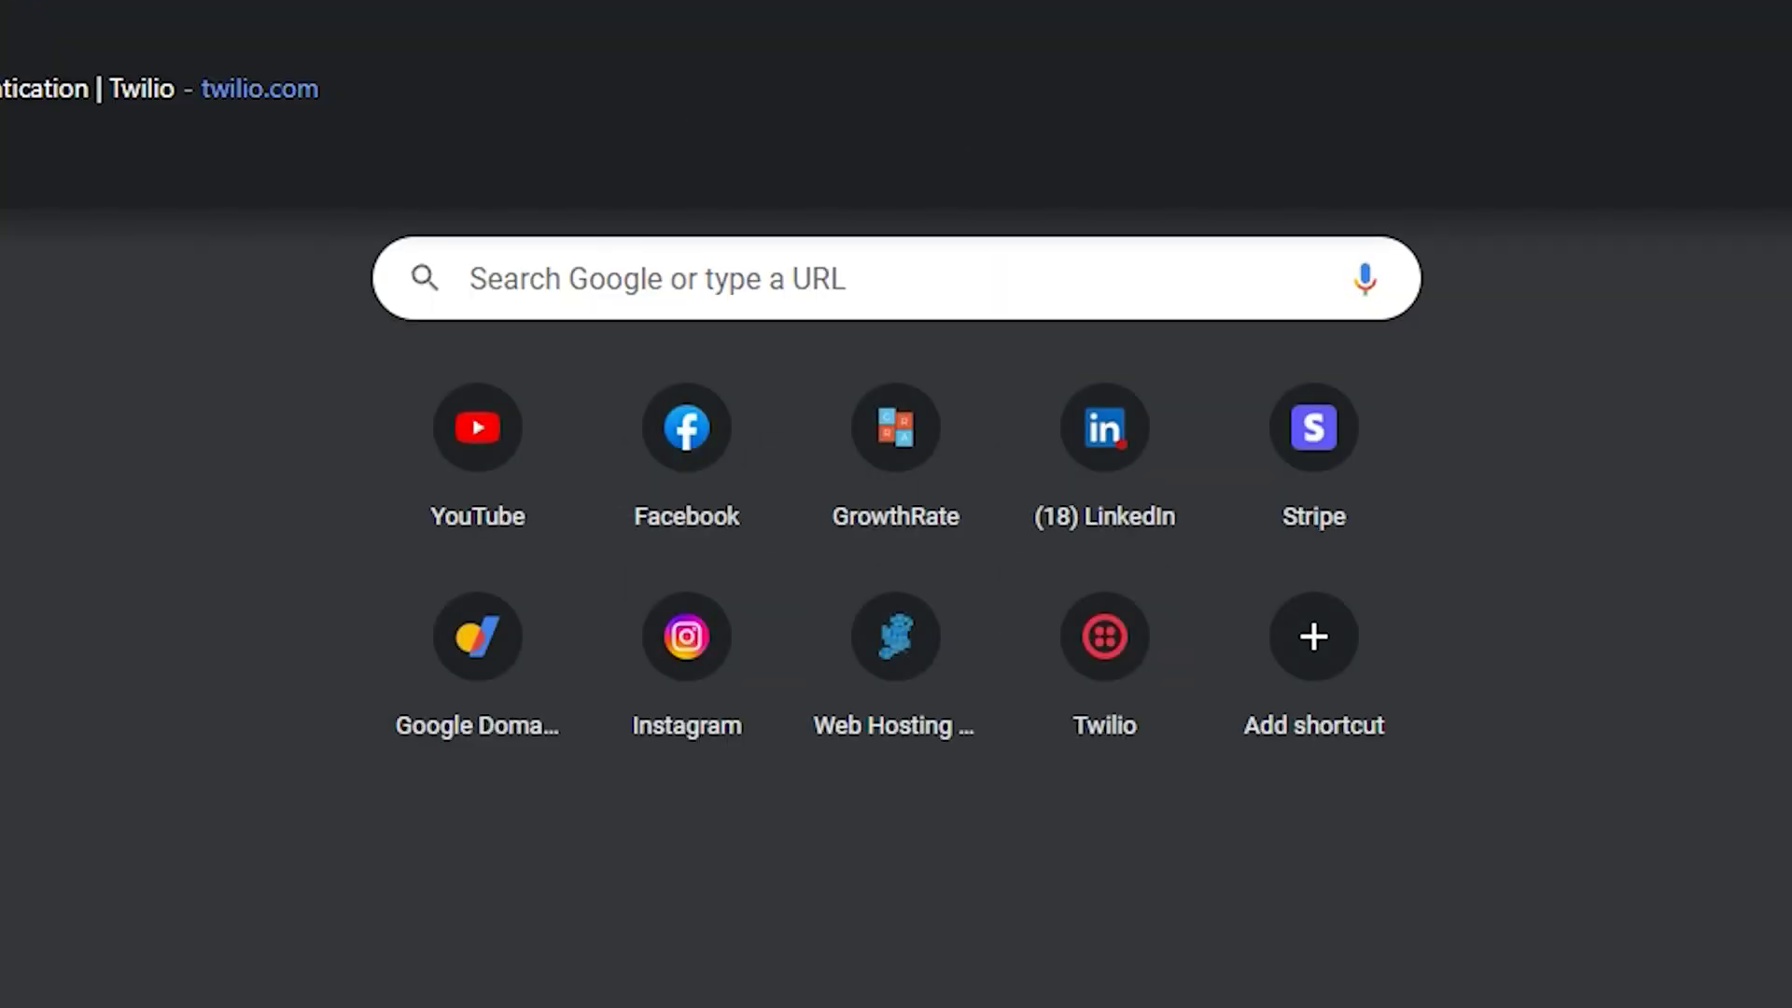
- Record a 19-second voicemail on vocaroo.com and save it as an mp3
{"action": "key", "text": "Return"}
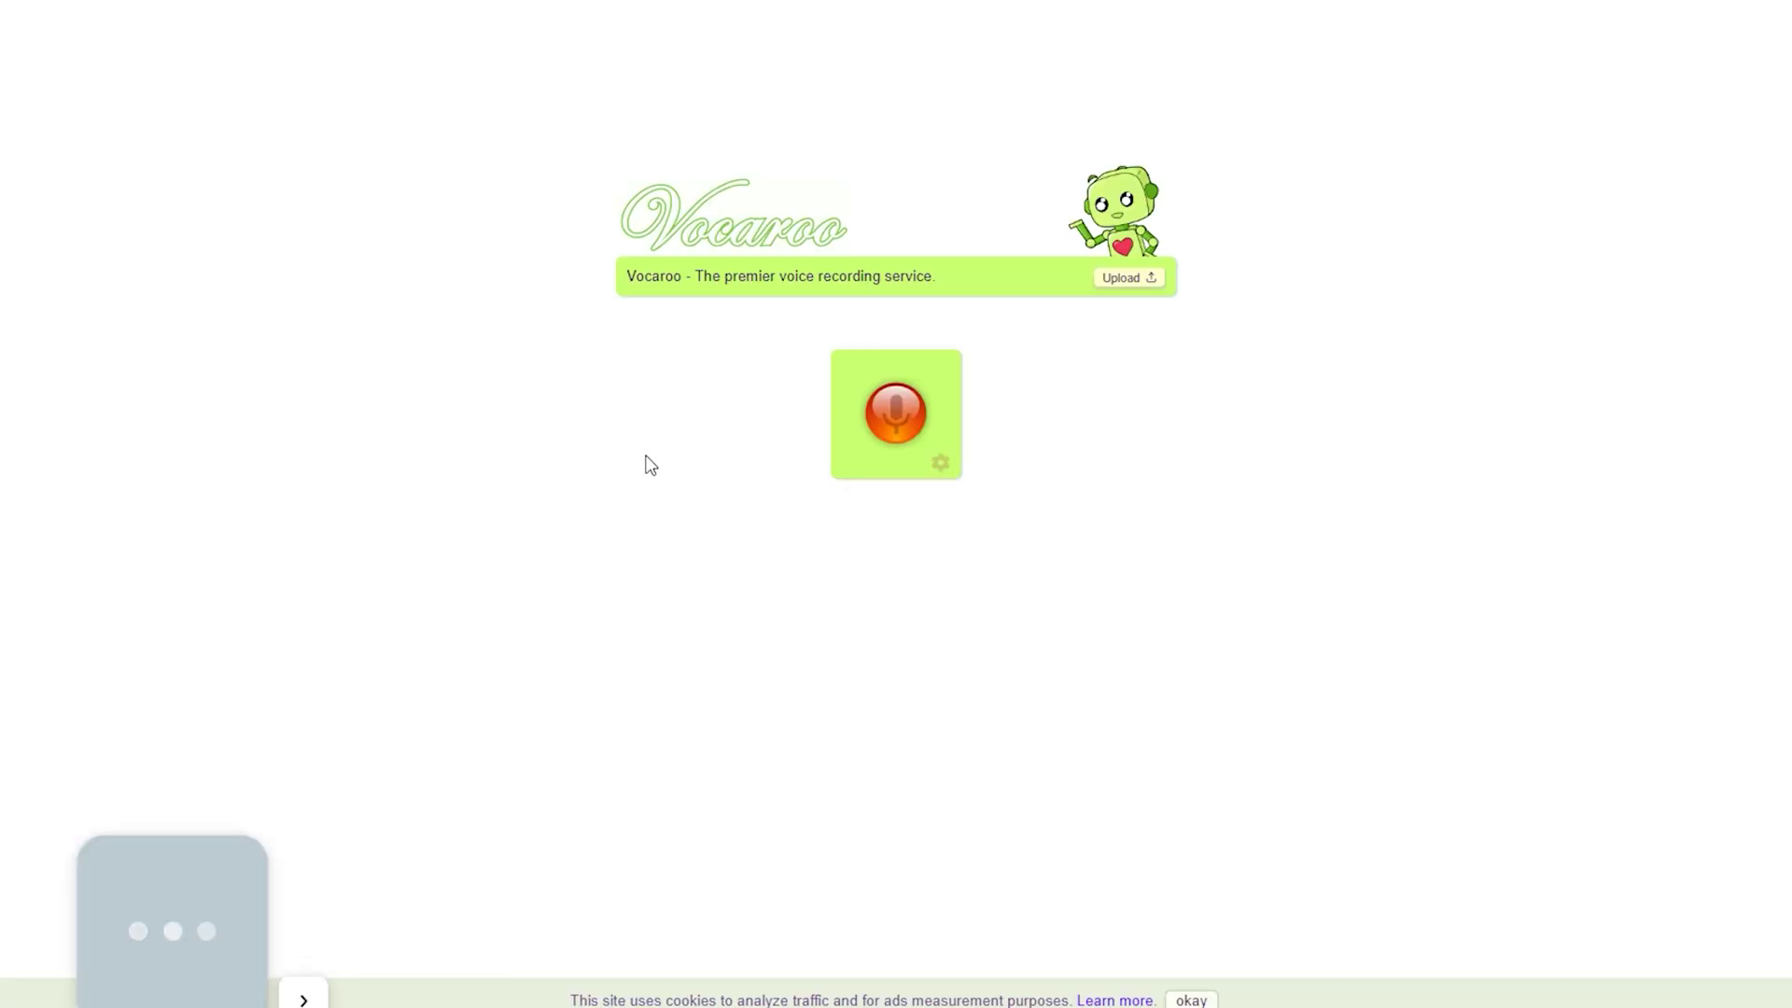
{"action": "key", "text": "F11"}
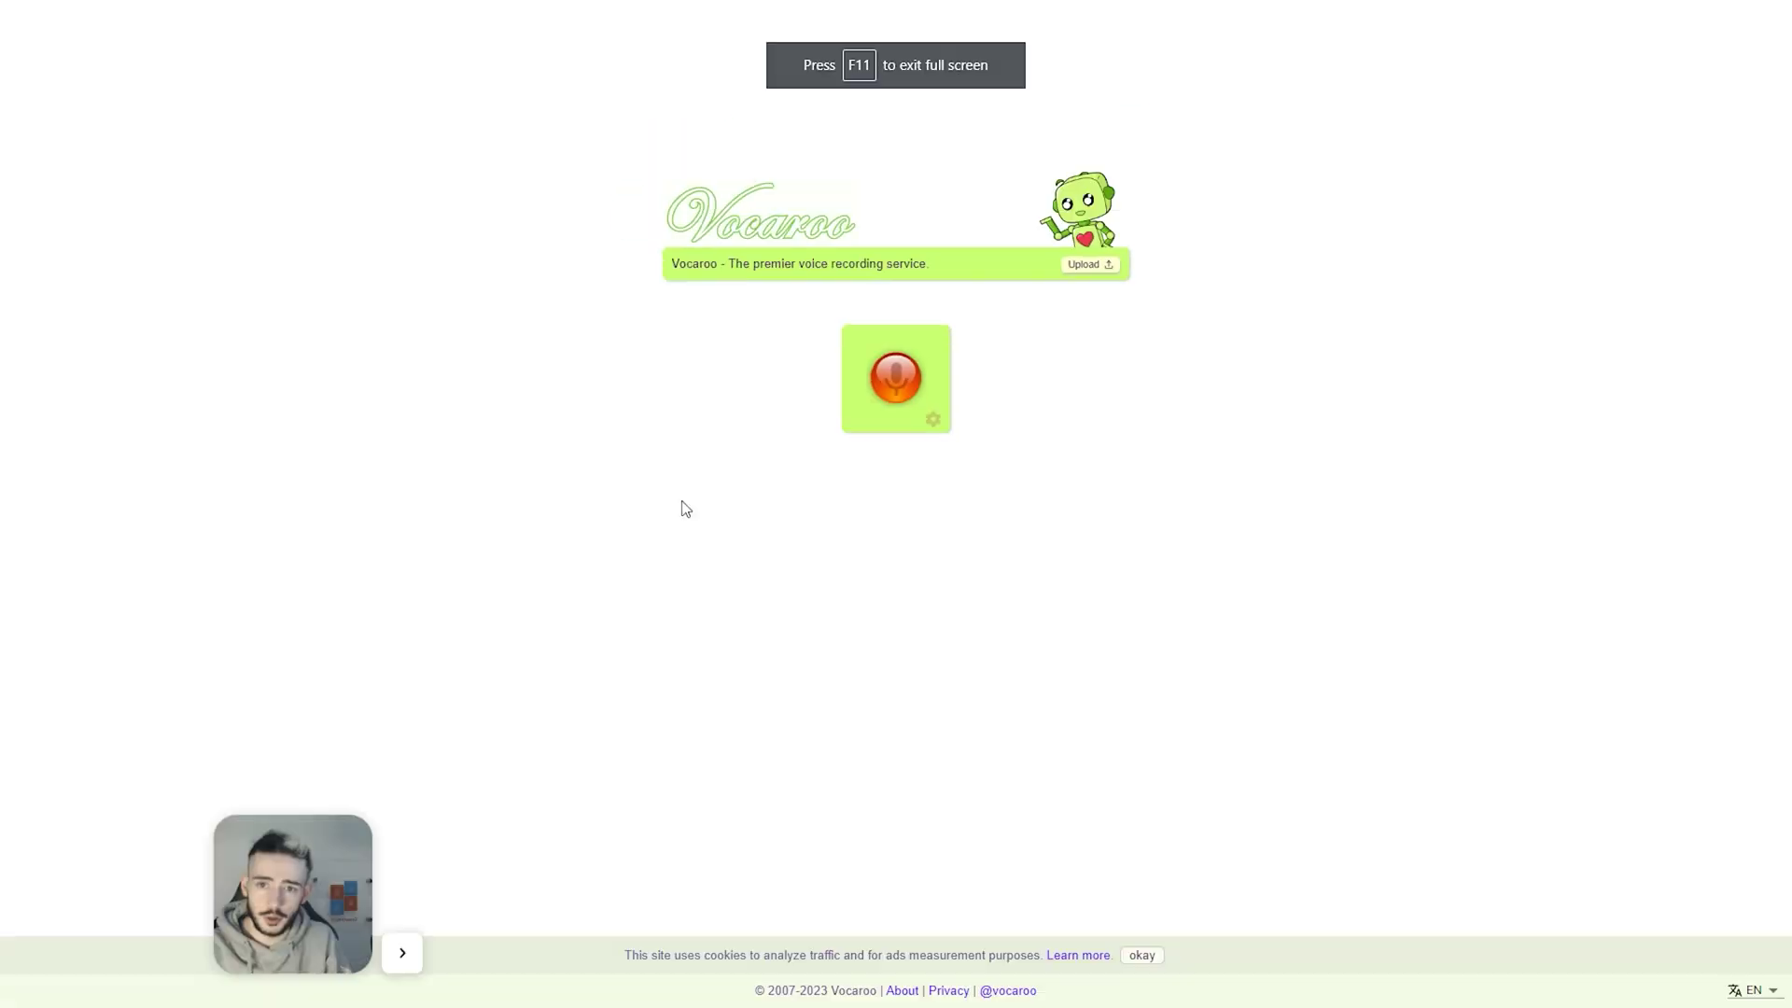
{"action": "left_click", "coordinate": [895, 388]}
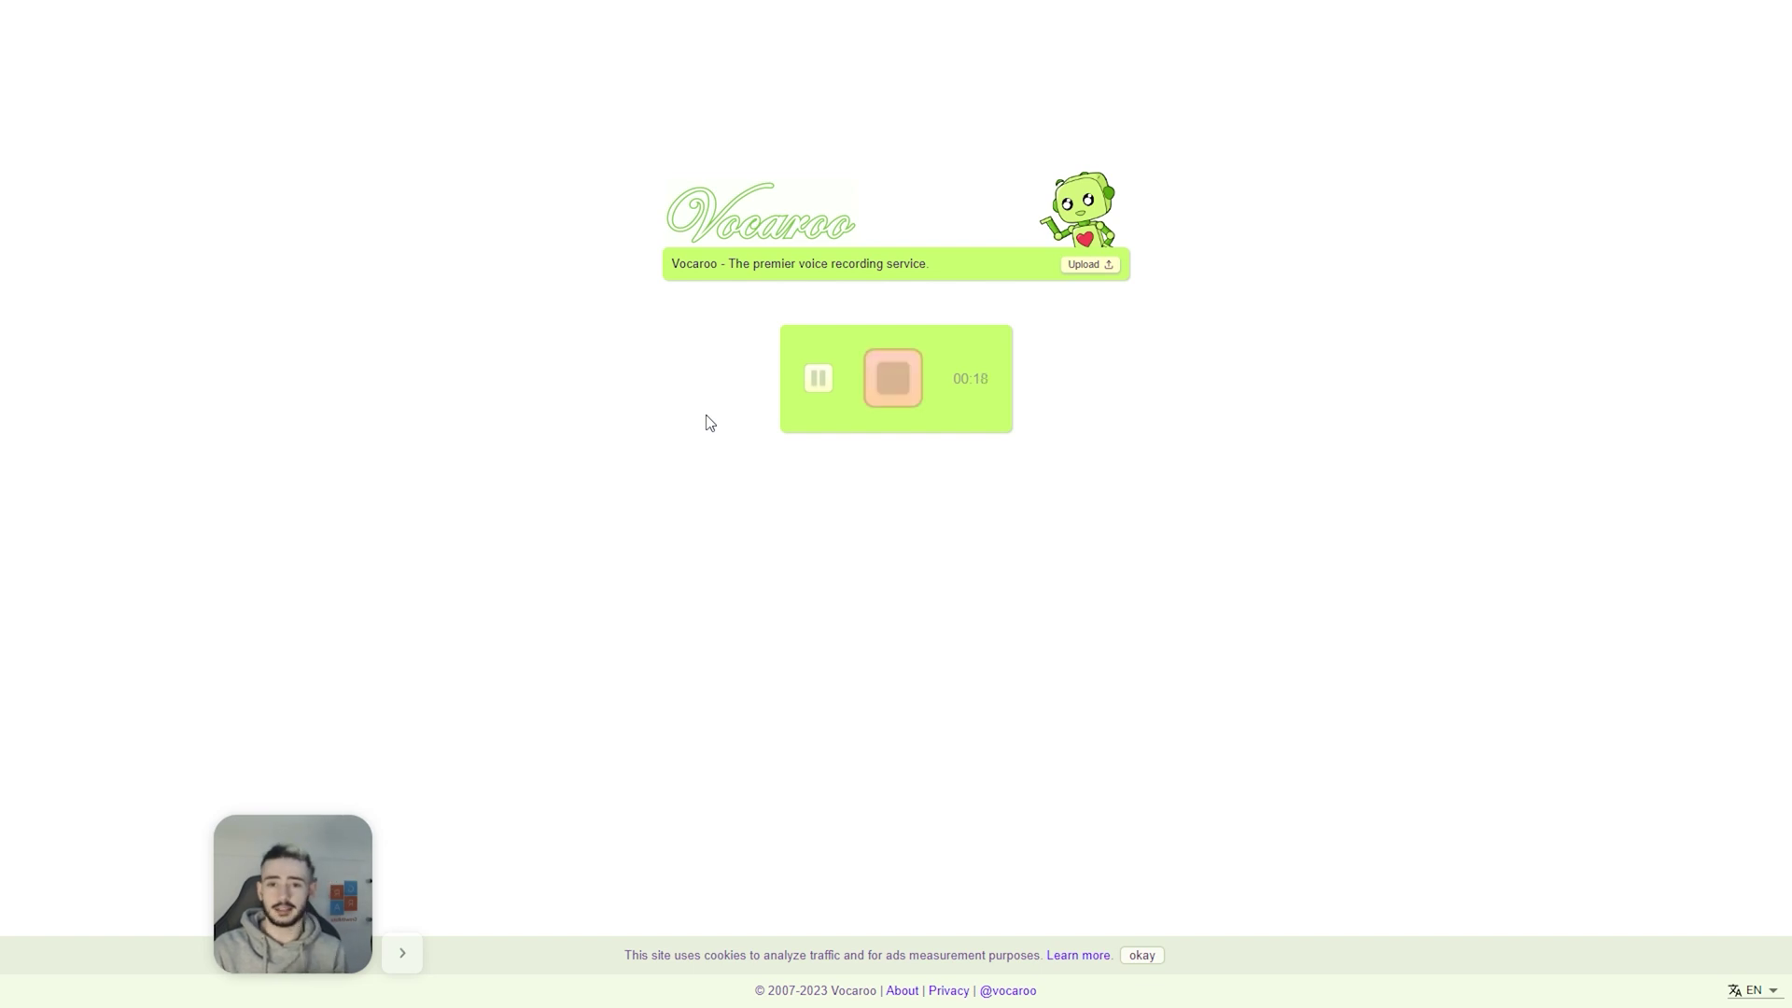
{"action": "left_click", "coordinate": [894, 378]}
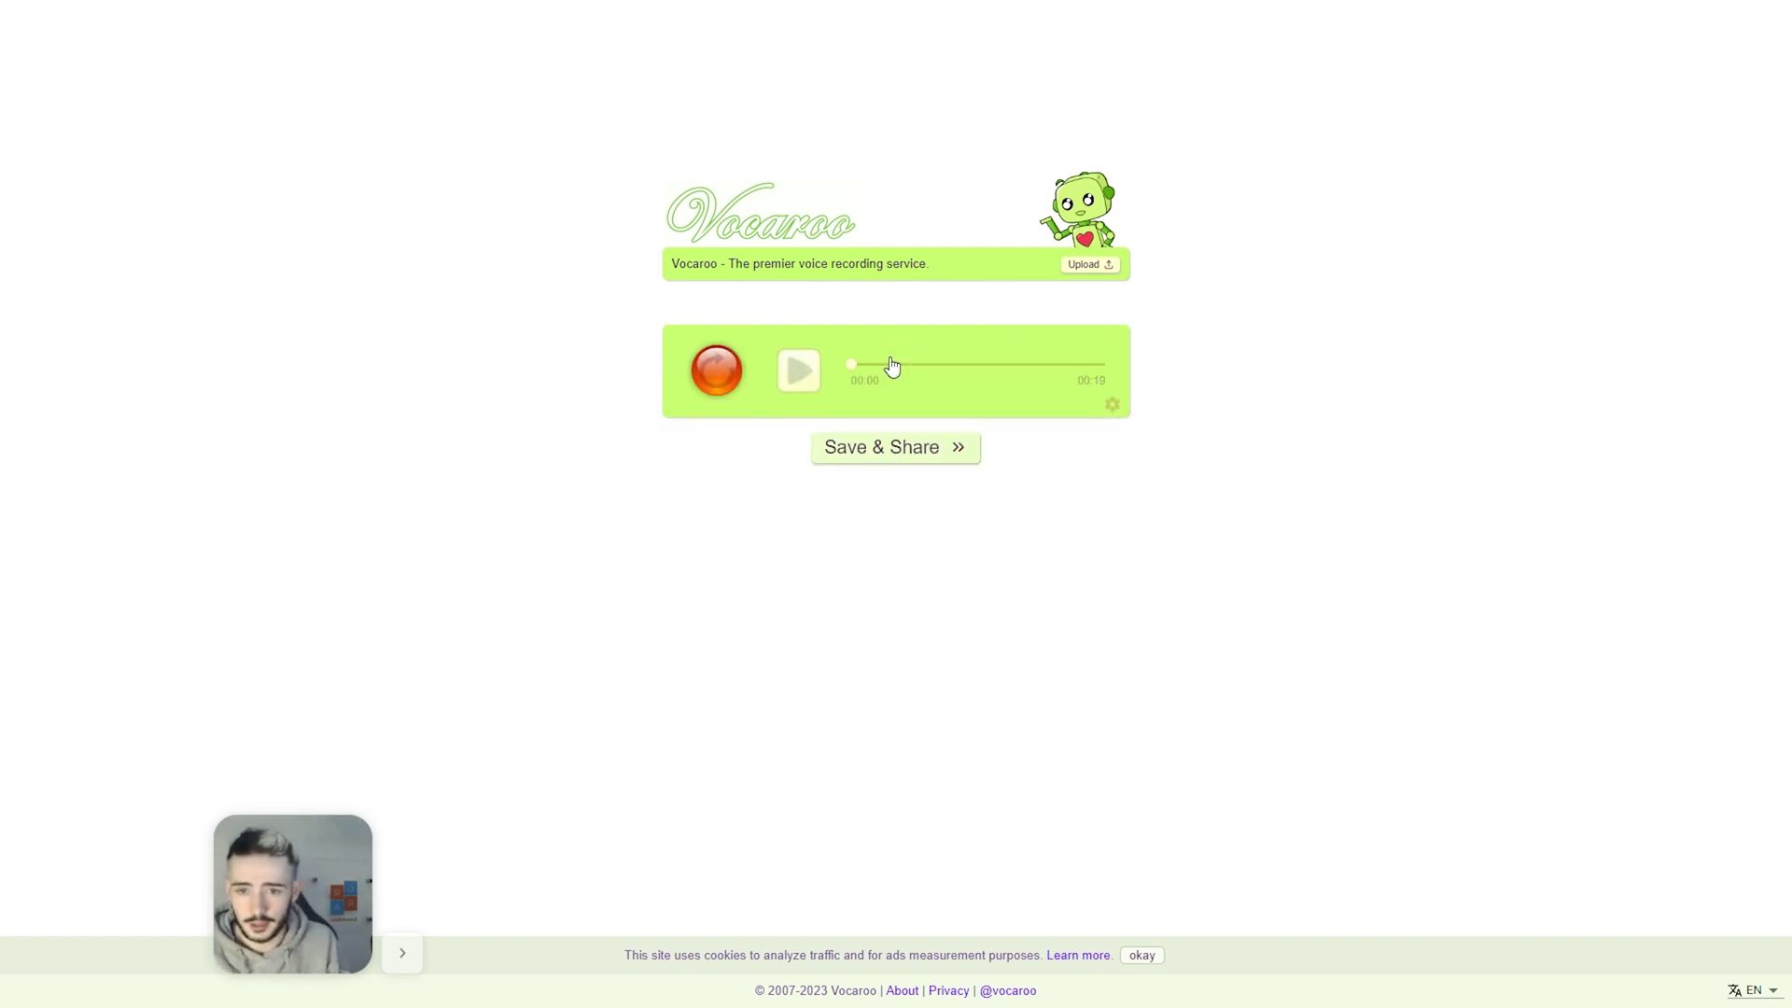
{"action": "key", "text": "F11"}
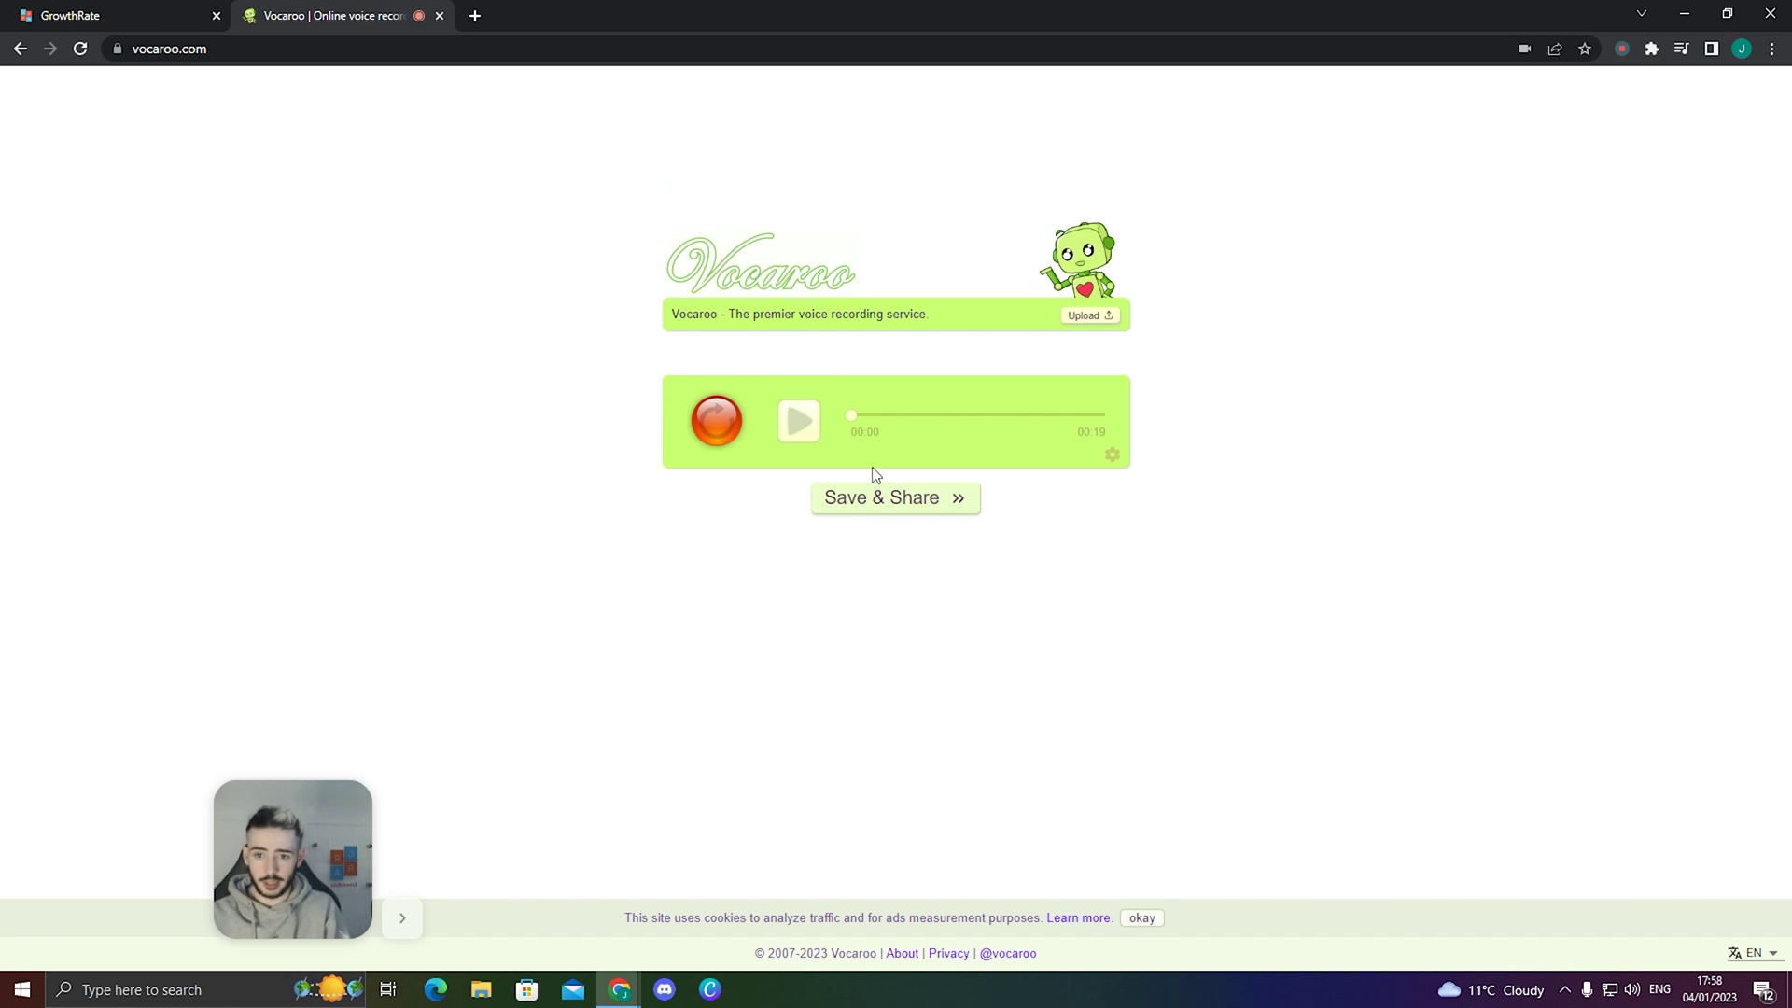
{"action": "left_click", "coordinate": [840, 507]}
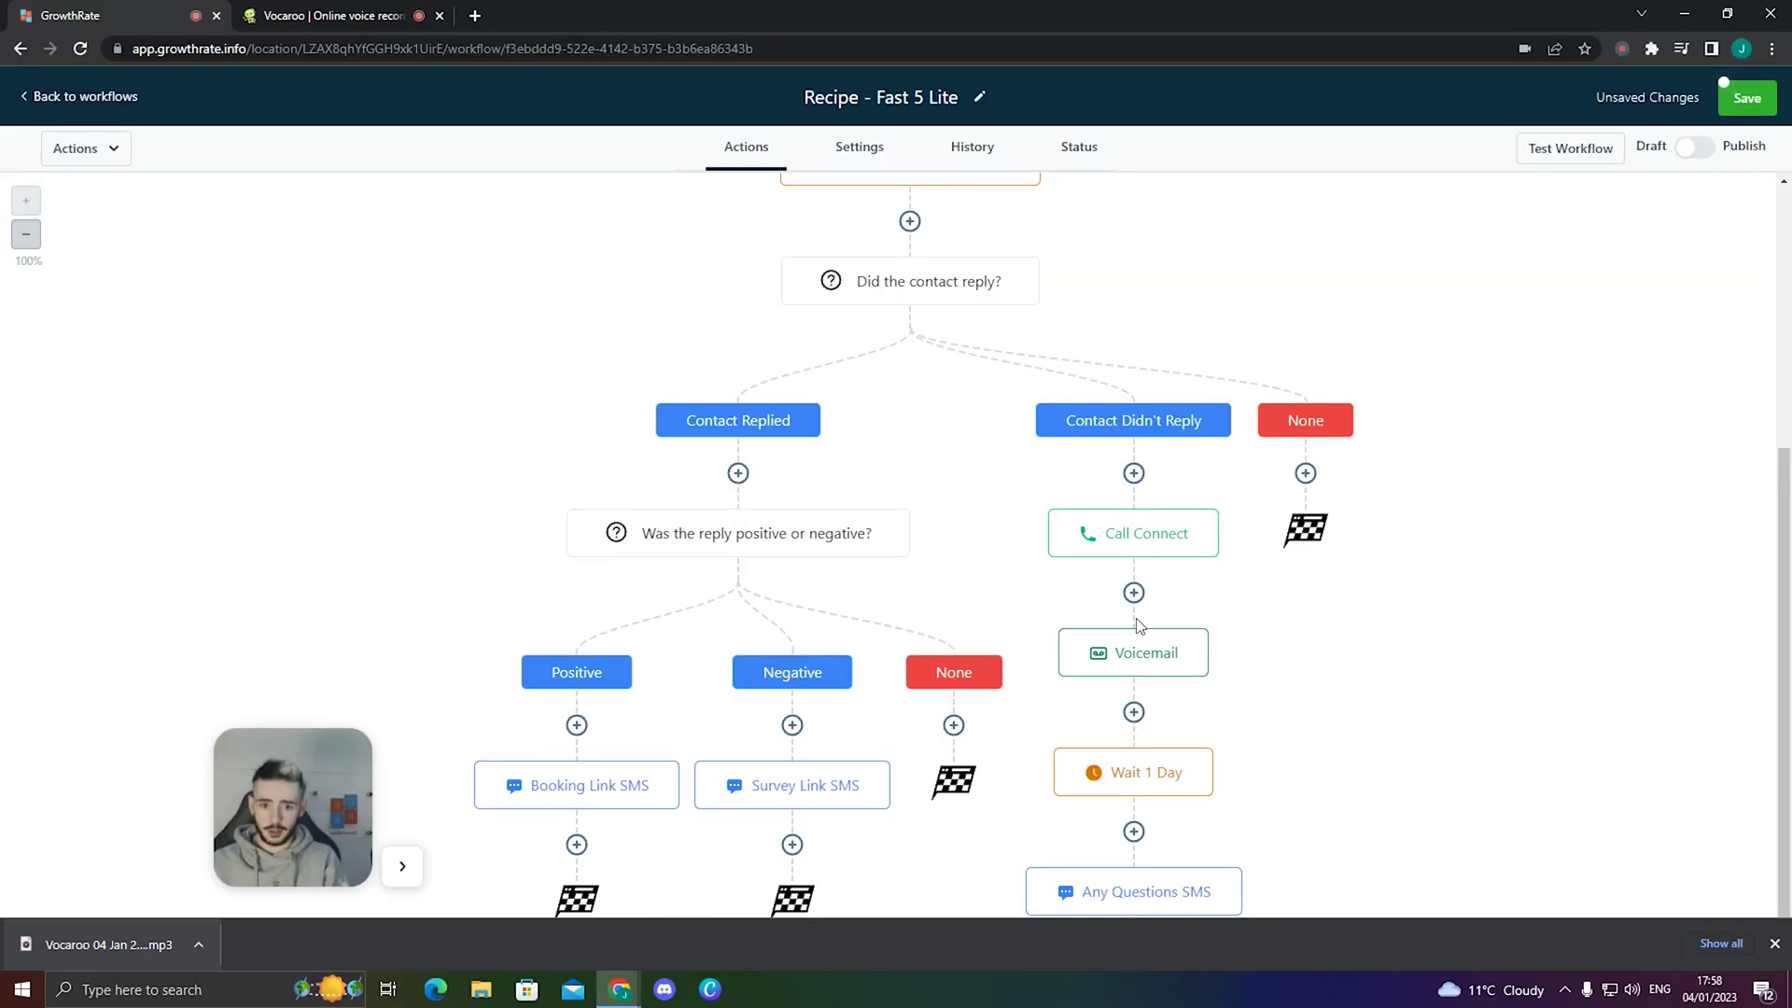
- Swap the Voicemail step's example audio for the recorded Vocaroo mp3, preview it, and save
{"action": "scroll", "coordinate": [1132, 624], "scroll_direction": "down", "scroll_amount": 1}
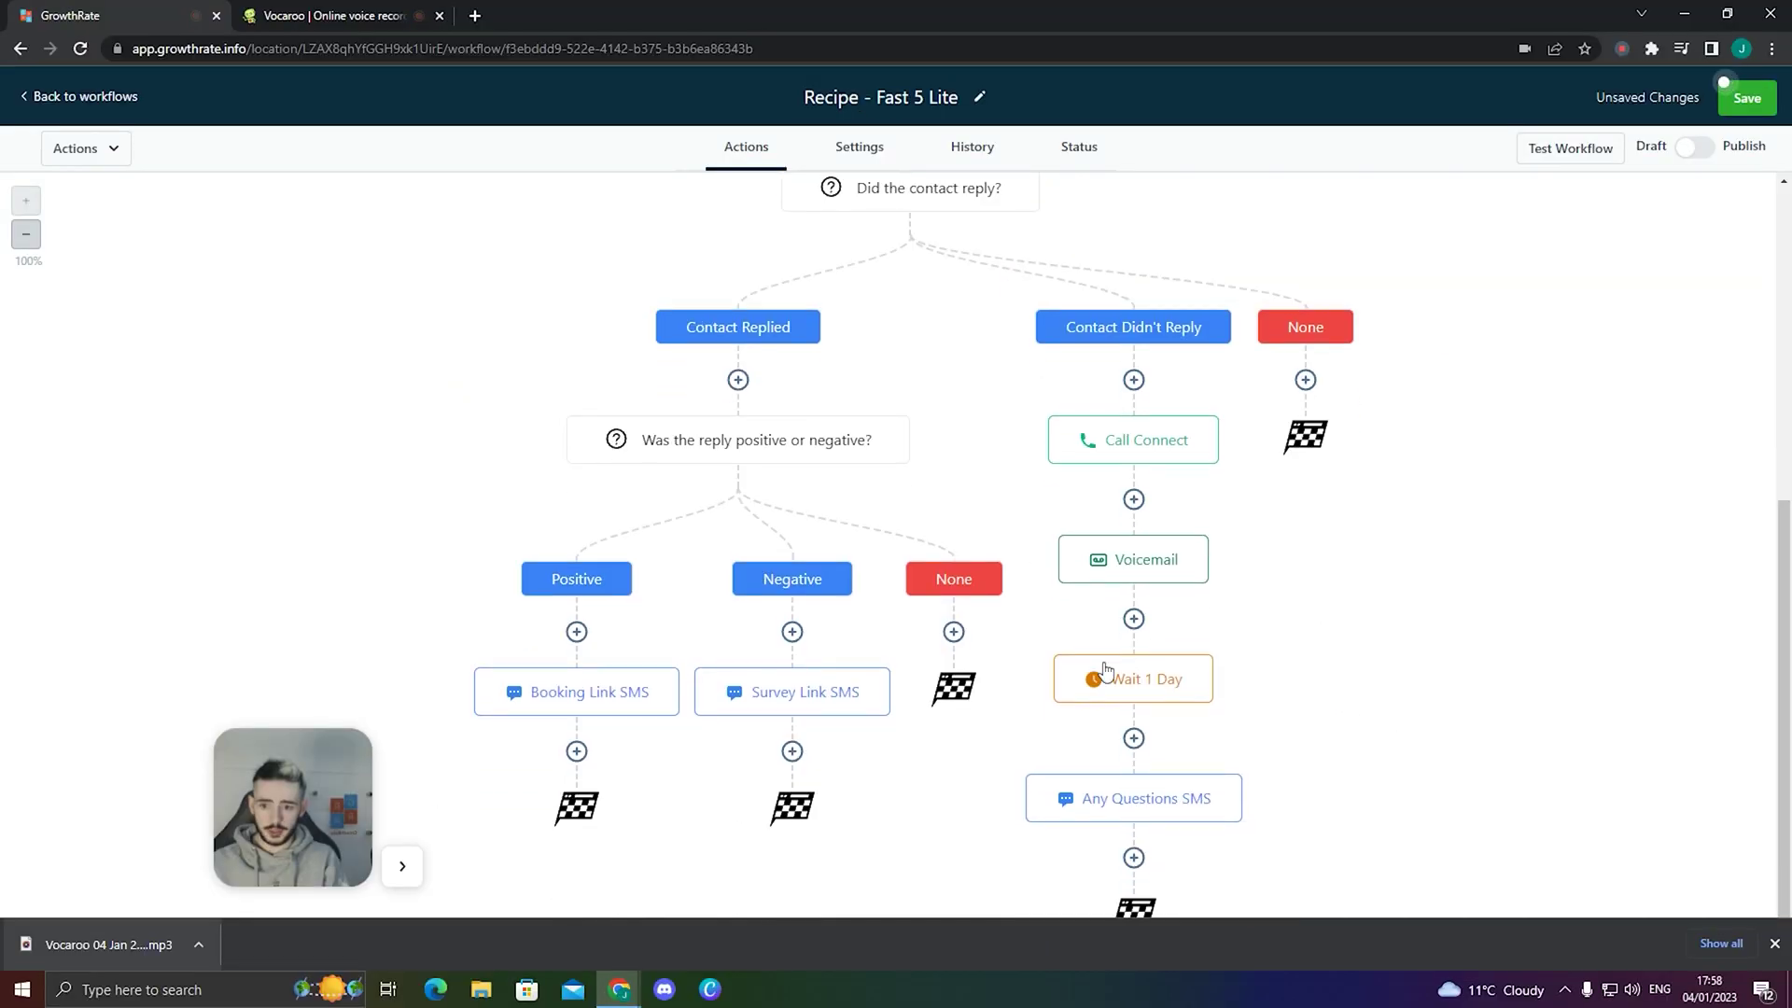
{"action": "left_click", "coordinate": [1119, 568]}
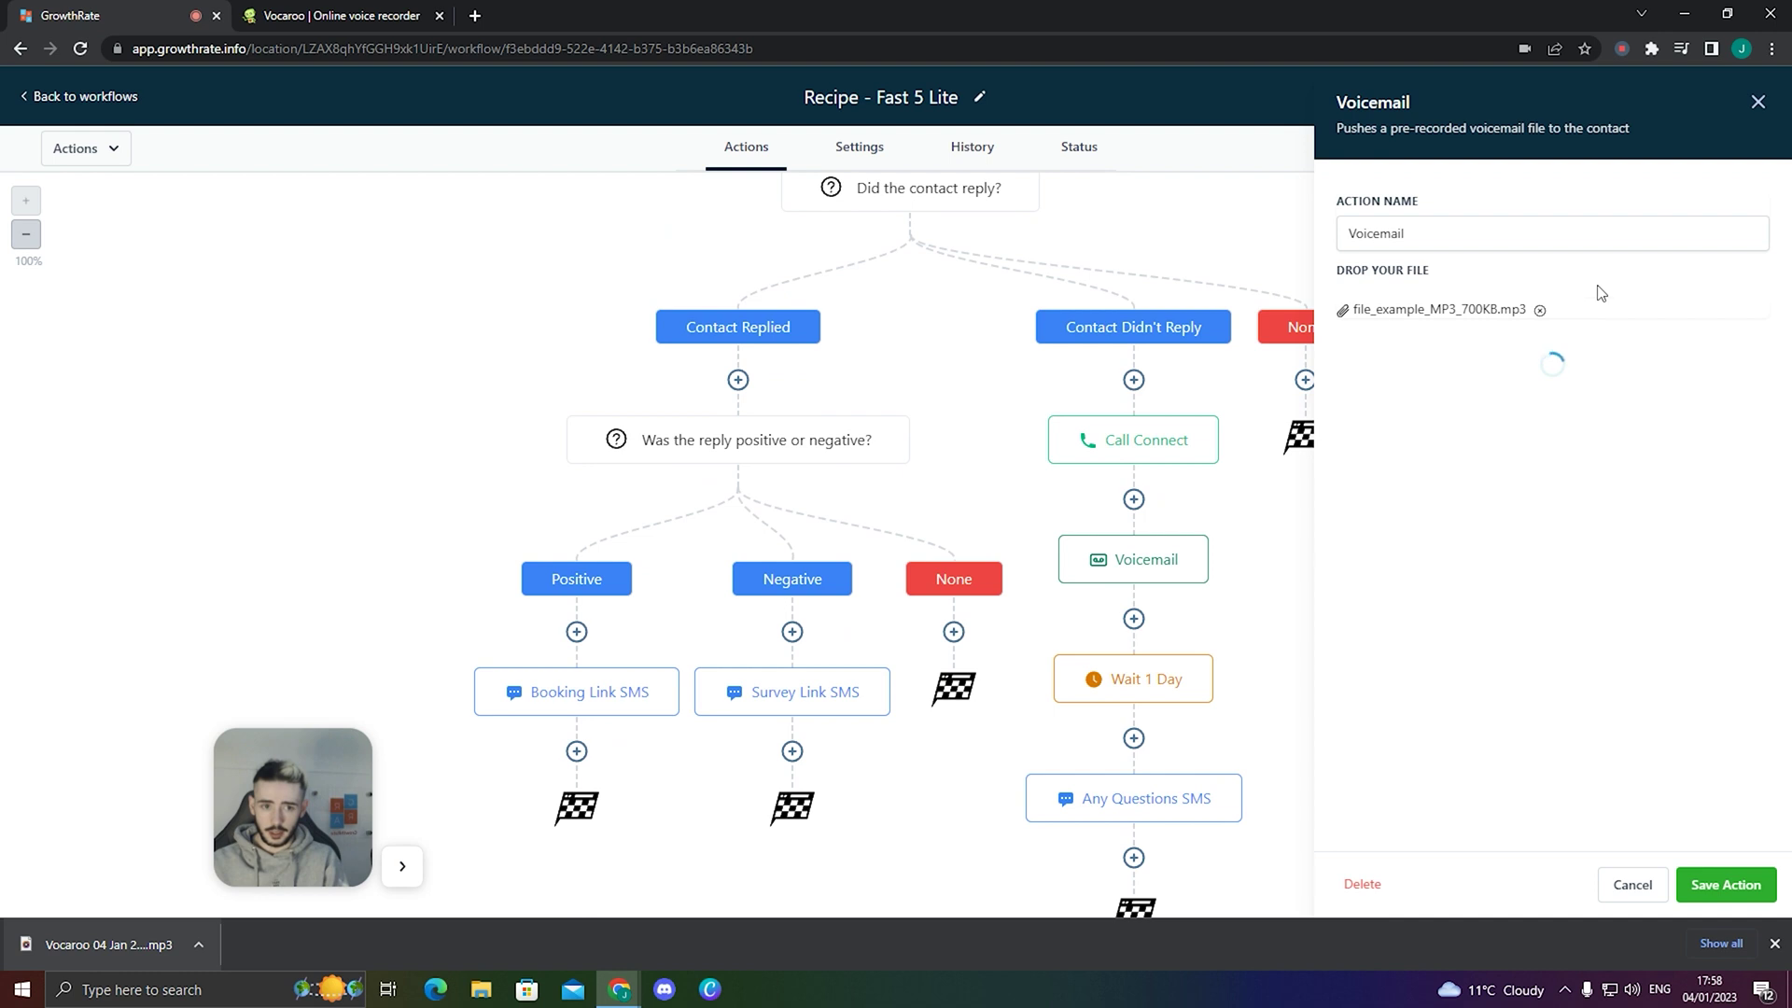
{"action": "left_click", "coordinate": [1541, 311]}
{"action": "left_click", "coordinate": [1500, 323]}
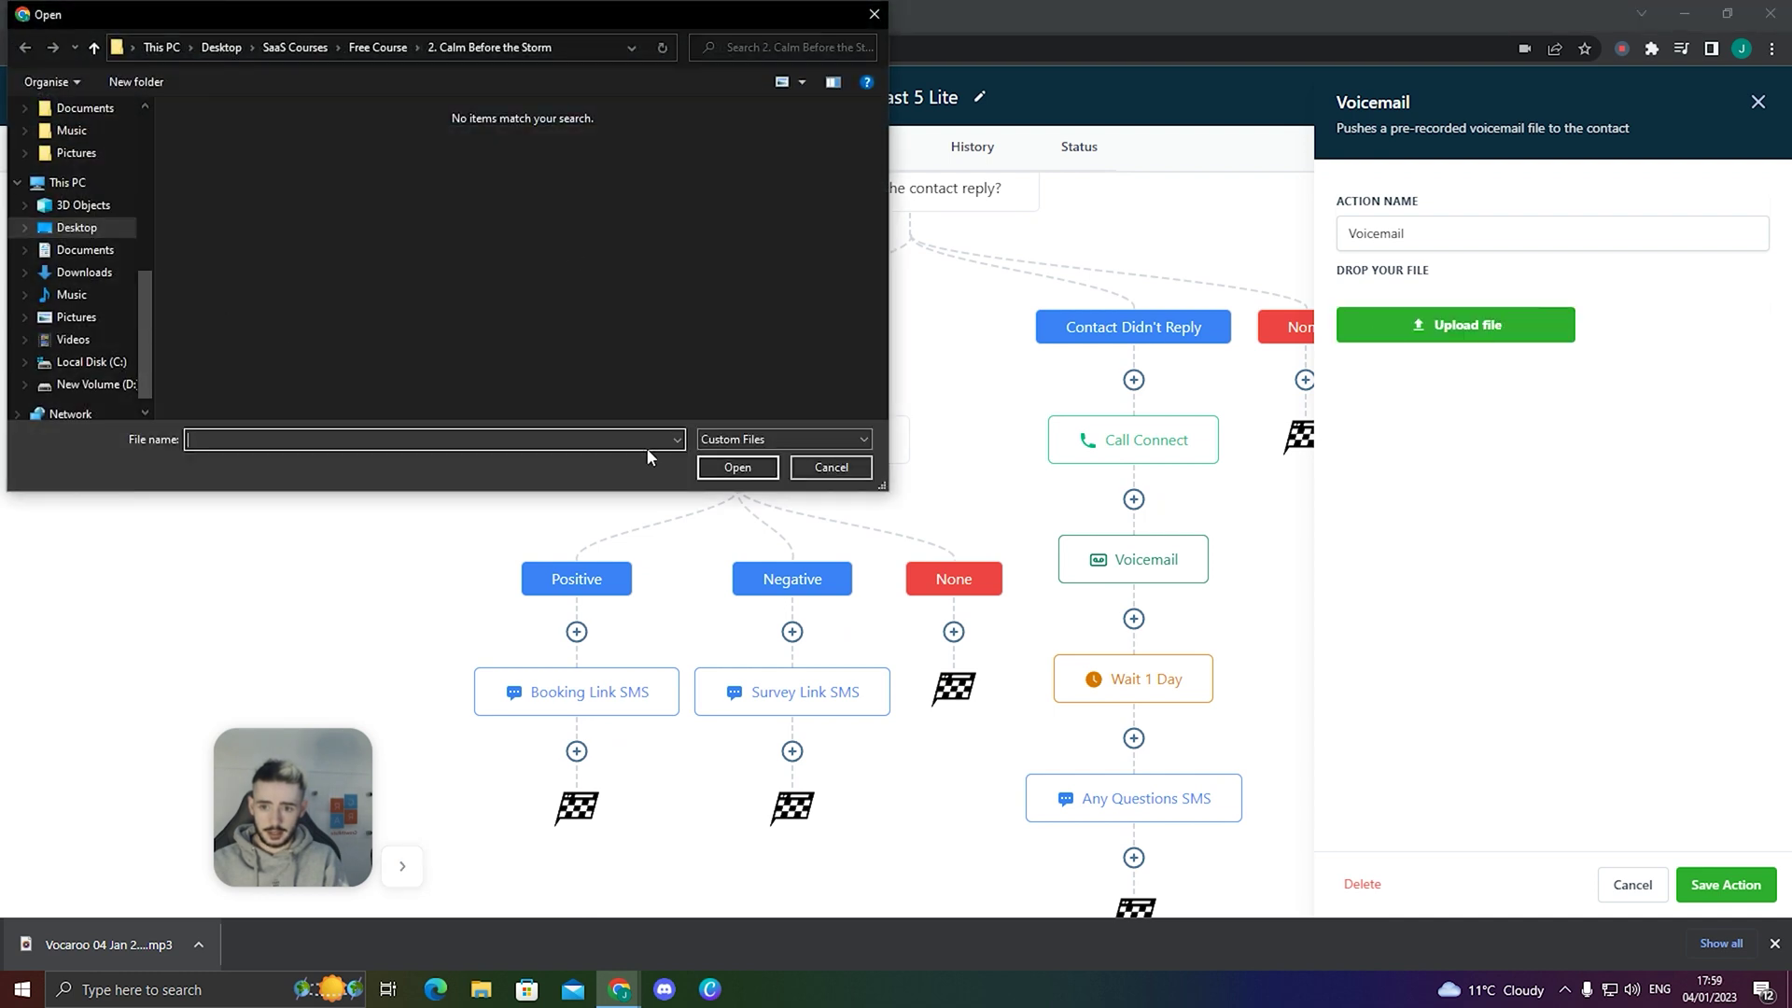
{"action": "type", "text": "vocaroo"}
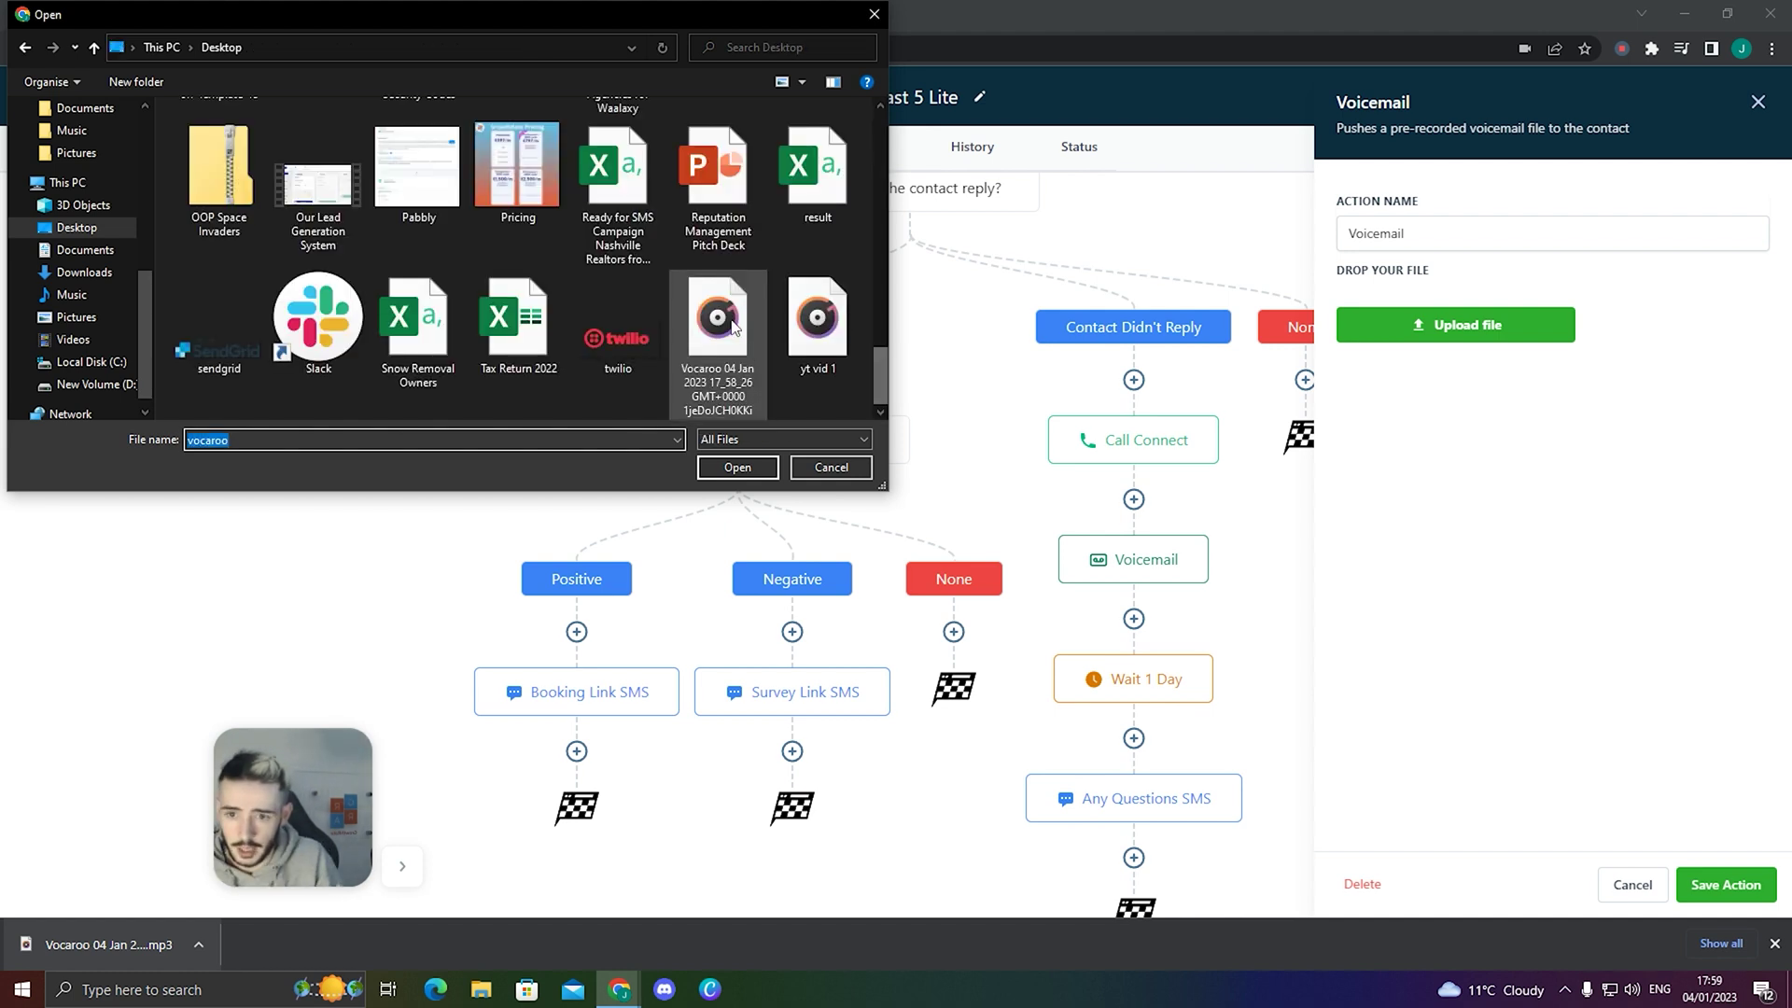
{"action": "double_click", "coordinate": [728, 317]}
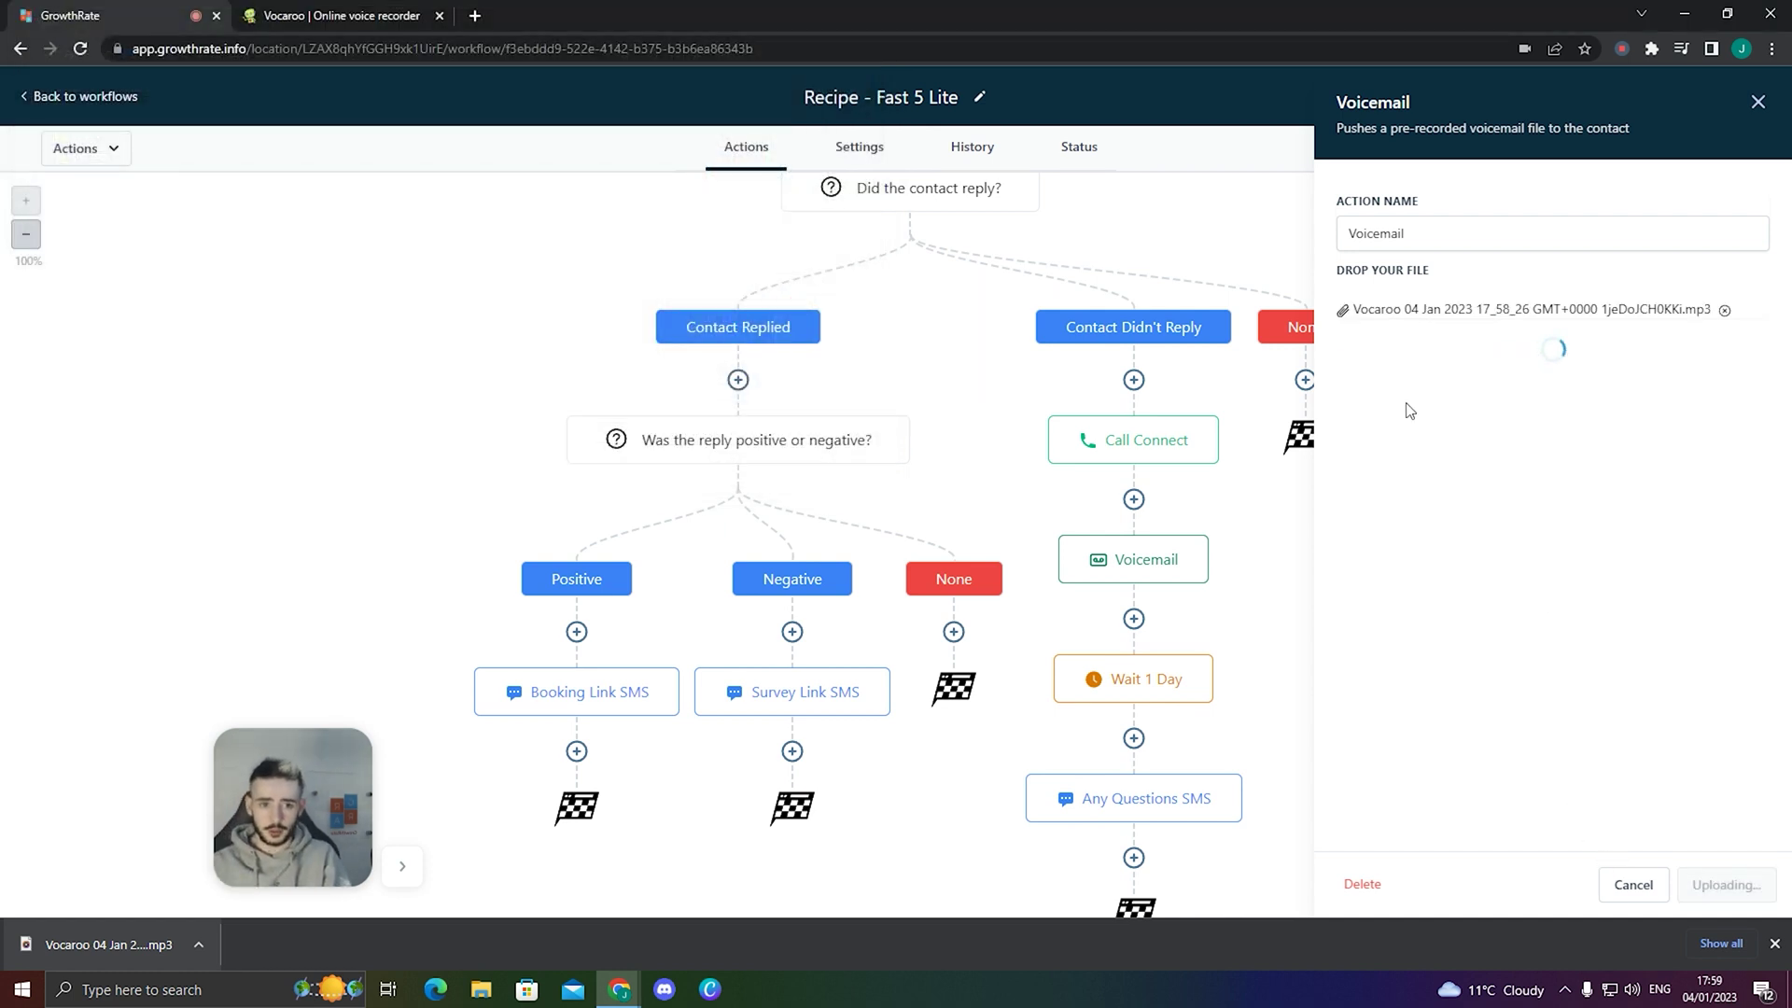
{"action": "left_click", "coordinate": [1404, 361]}
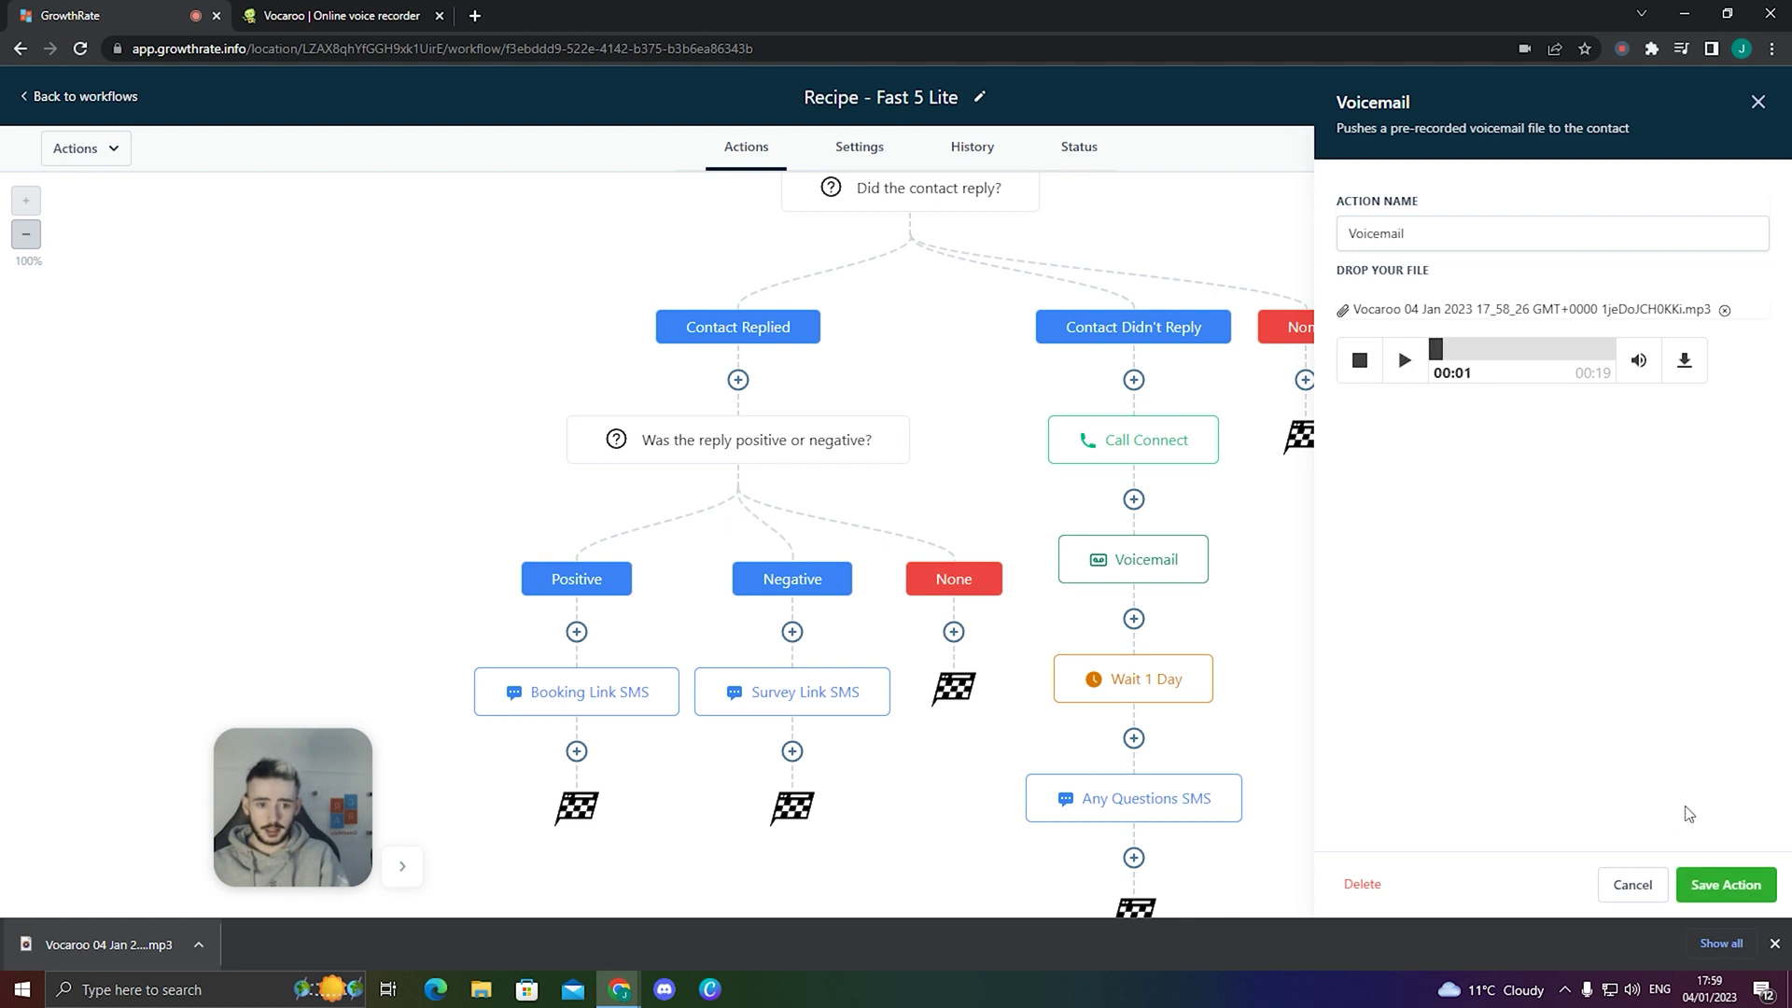
{"action": "left_click", "coordinate": [1726, 884]}
{"action": "scroll", "coordinate": [1139, 560], "scroll_direction": "down", "scroll_amount": 1}
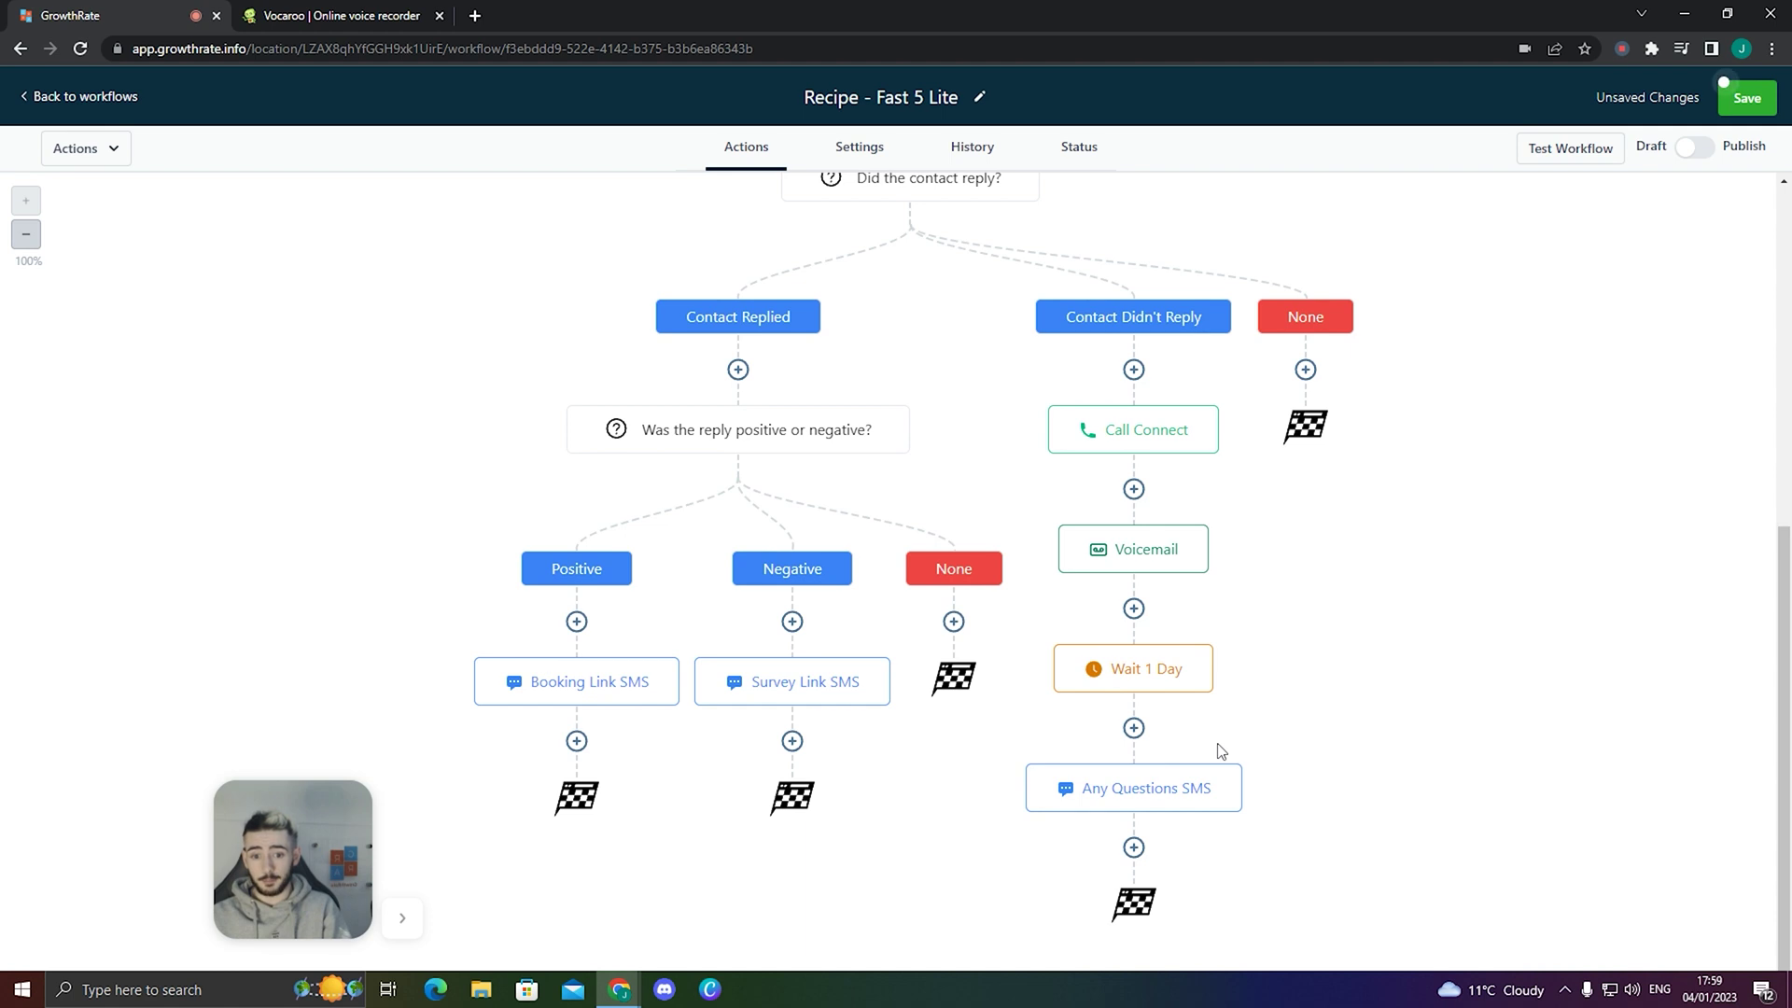
- Look over the Any Questions SMS message, then switch to the Meta Ads Manager Campaigns page
{"action": "left_click", "coordinate": [1181, 787]}
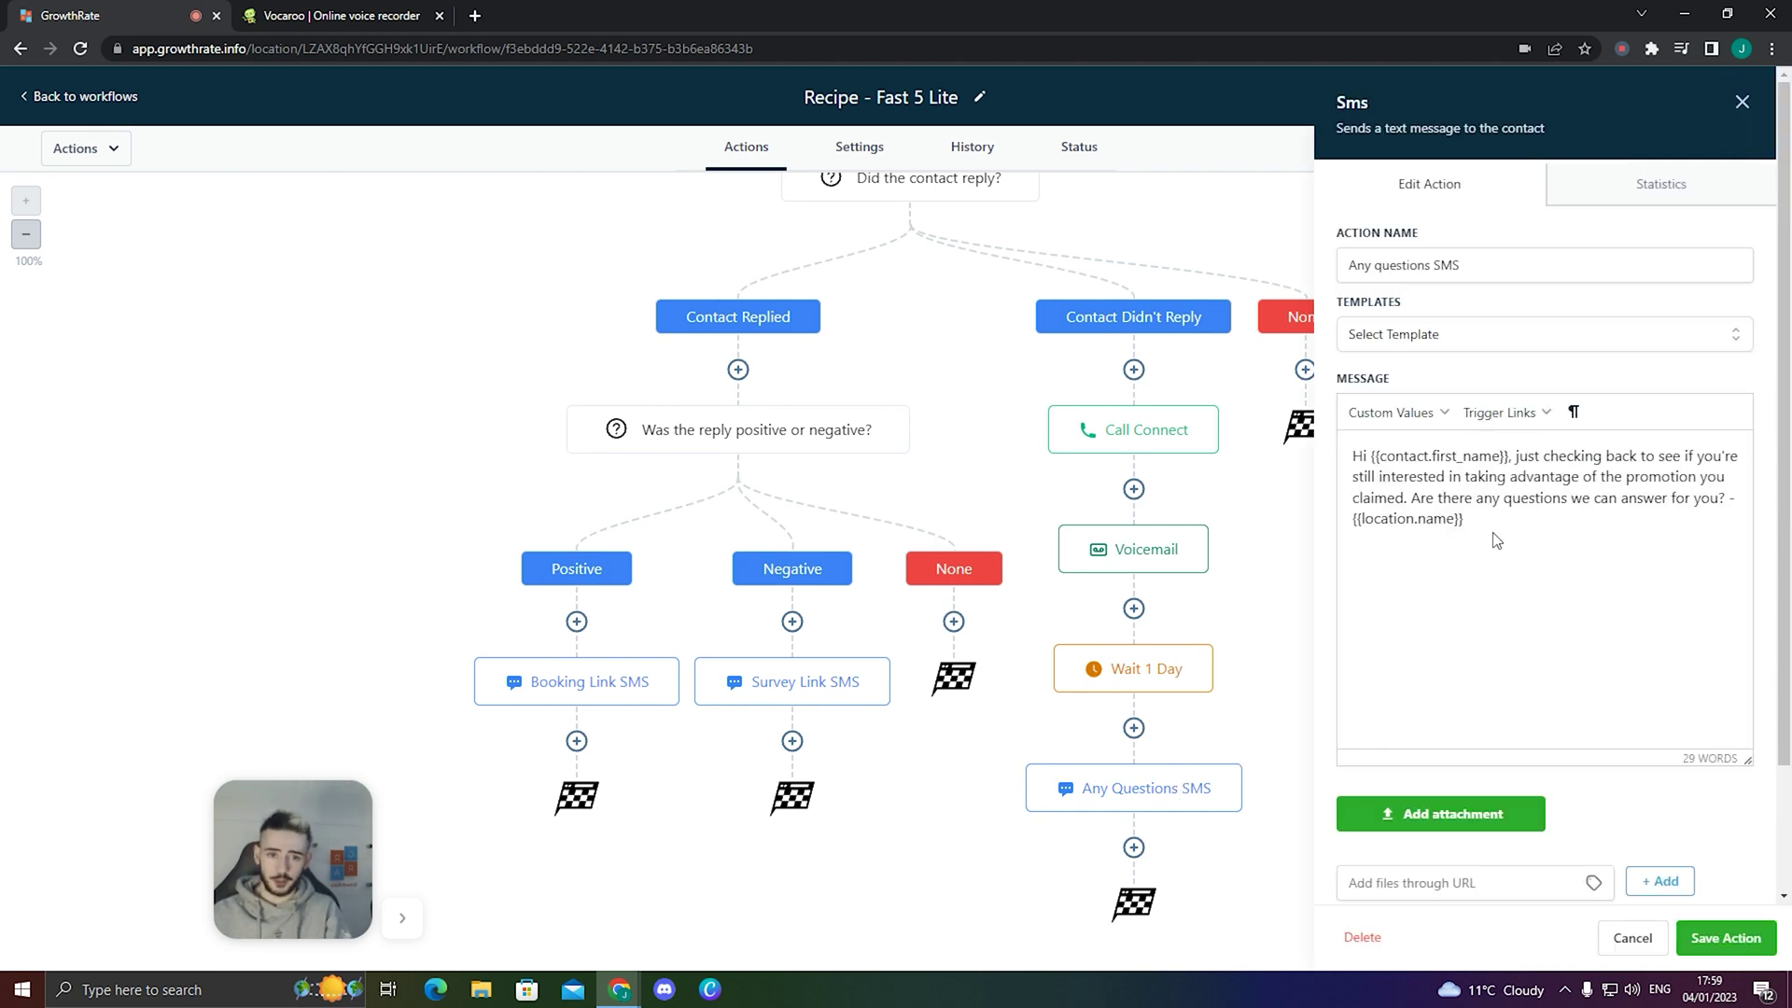
{"action": "left_click_drag", "start_coordinate": [1461, 519], "coordinate": [1354, 472]}
{"action": "left_click", "coordinate": [1478, 499]}
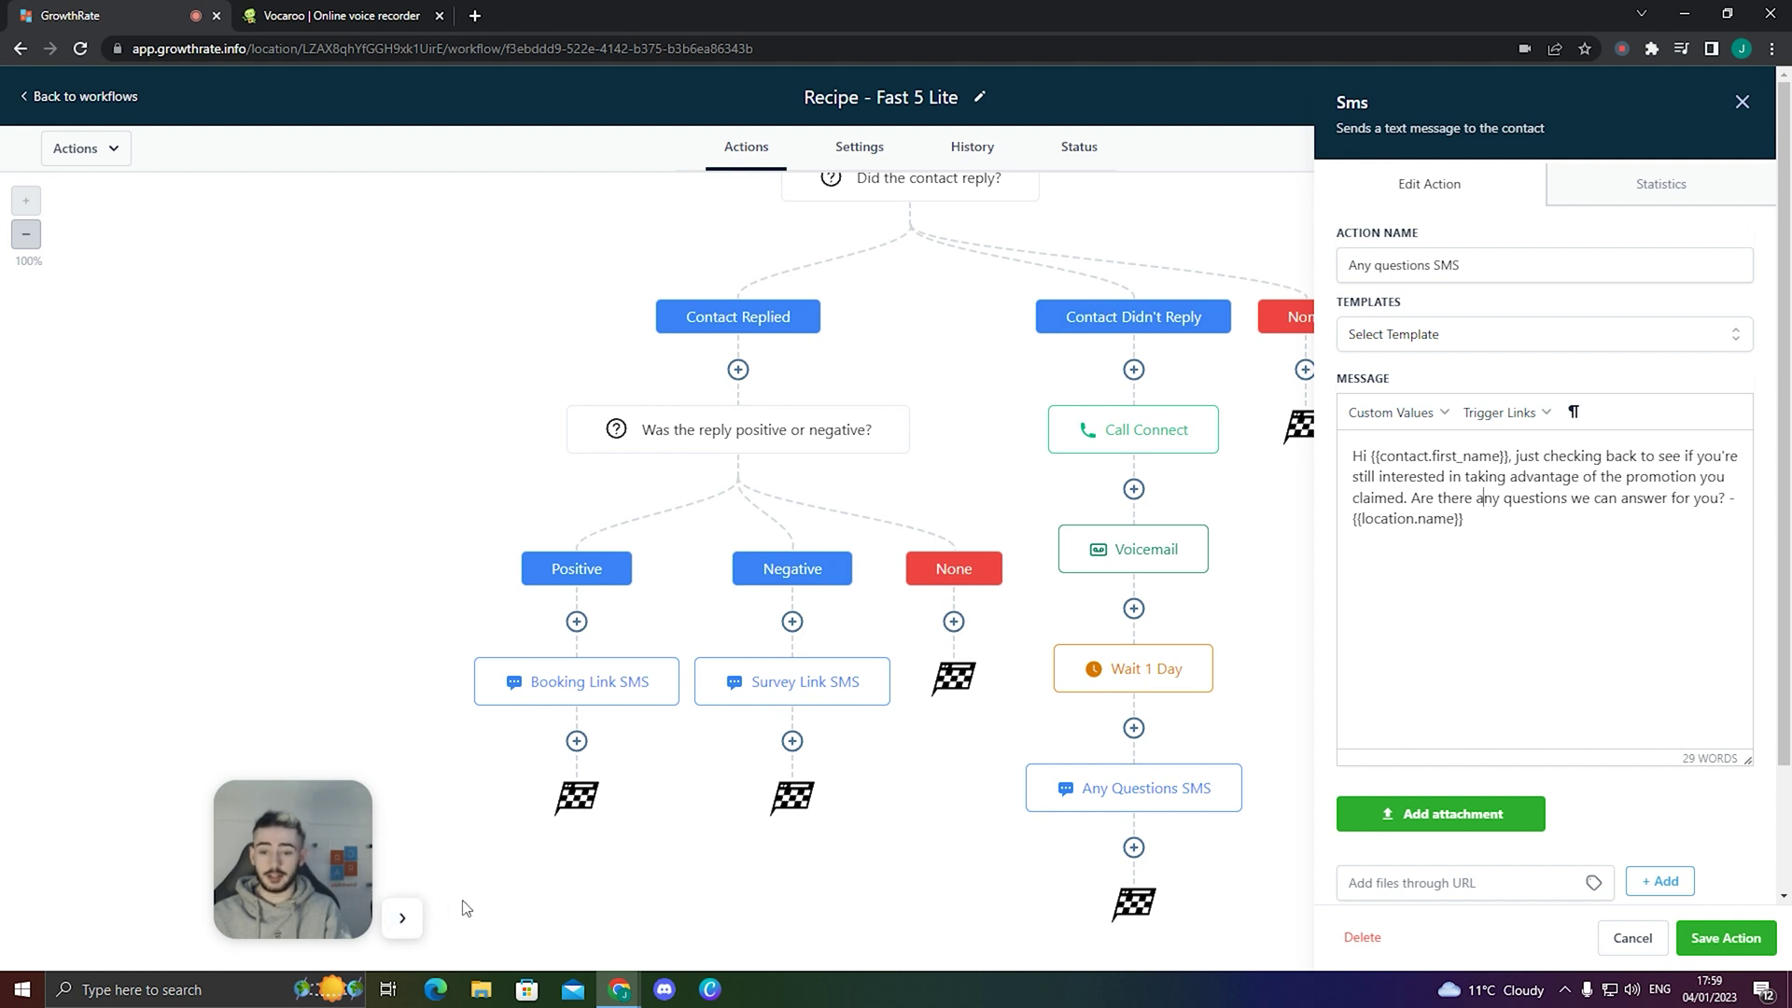
{"action": "left_click", "coordinate": [408, 920]}
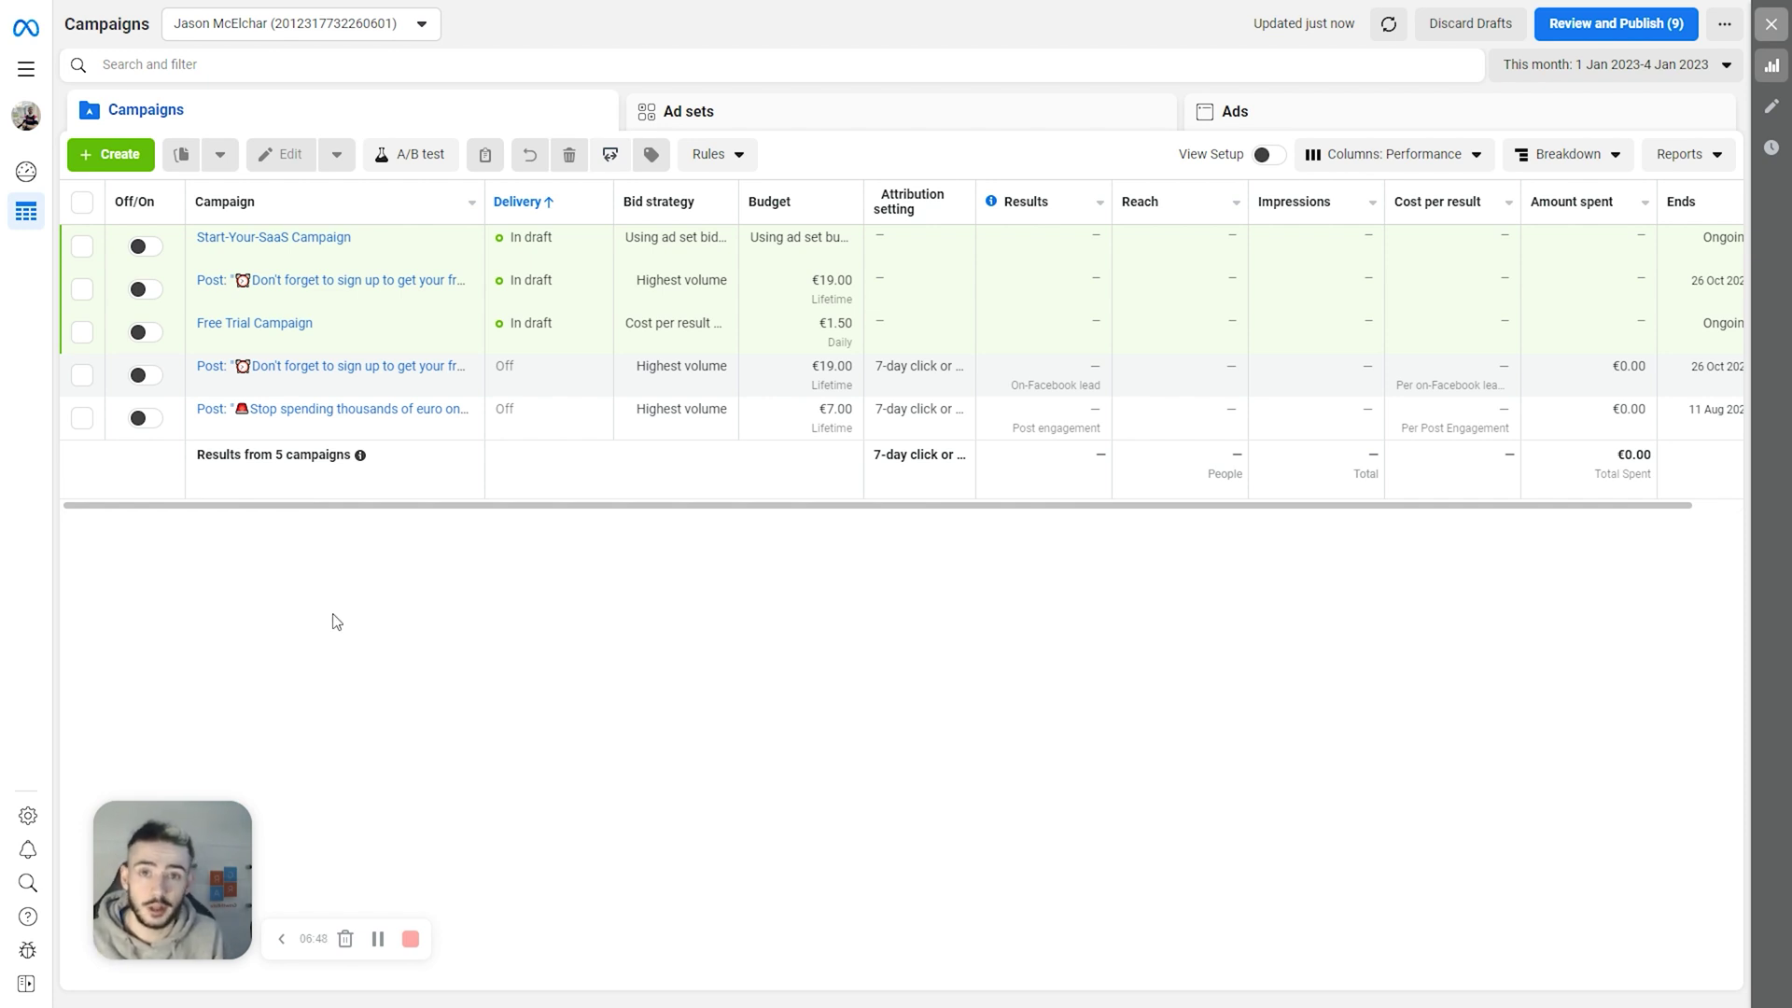
- Create a Leads-objective campaign named 'Demo for YouTube video' and continue to its ad set
{"action": "left_click", "coordinate": [86, 165]}
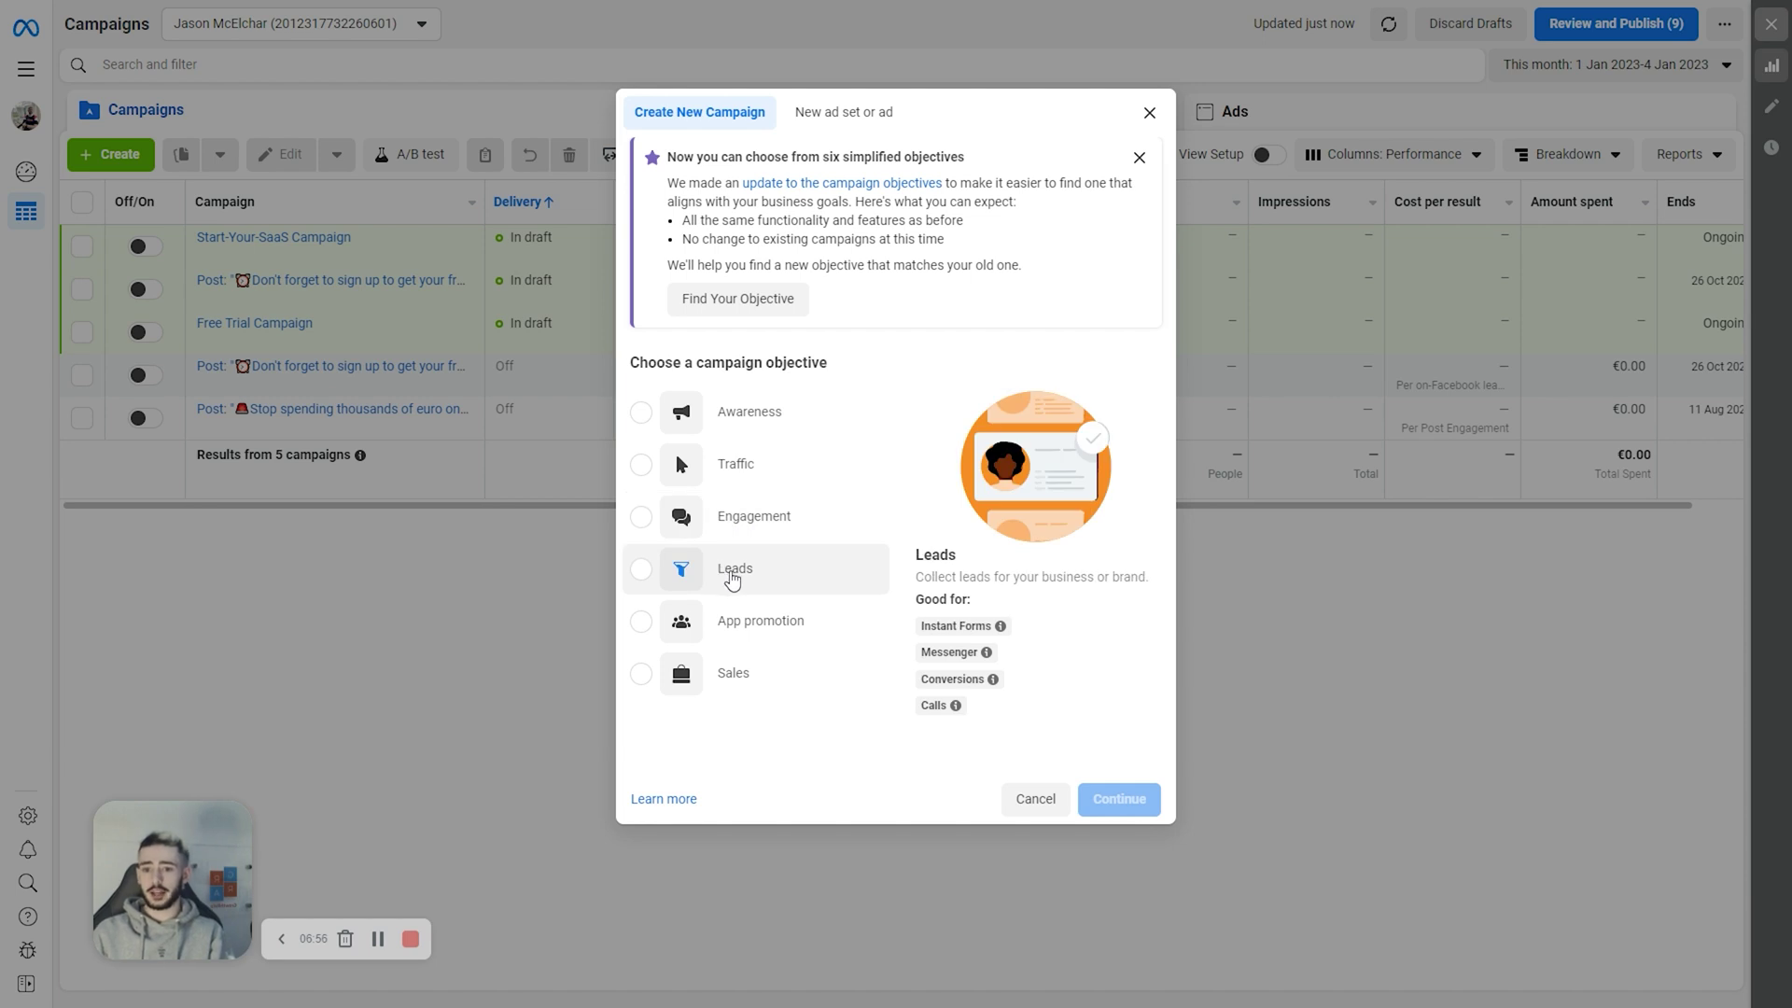
{"action": "left_click", "coordinate": [732, 573]}
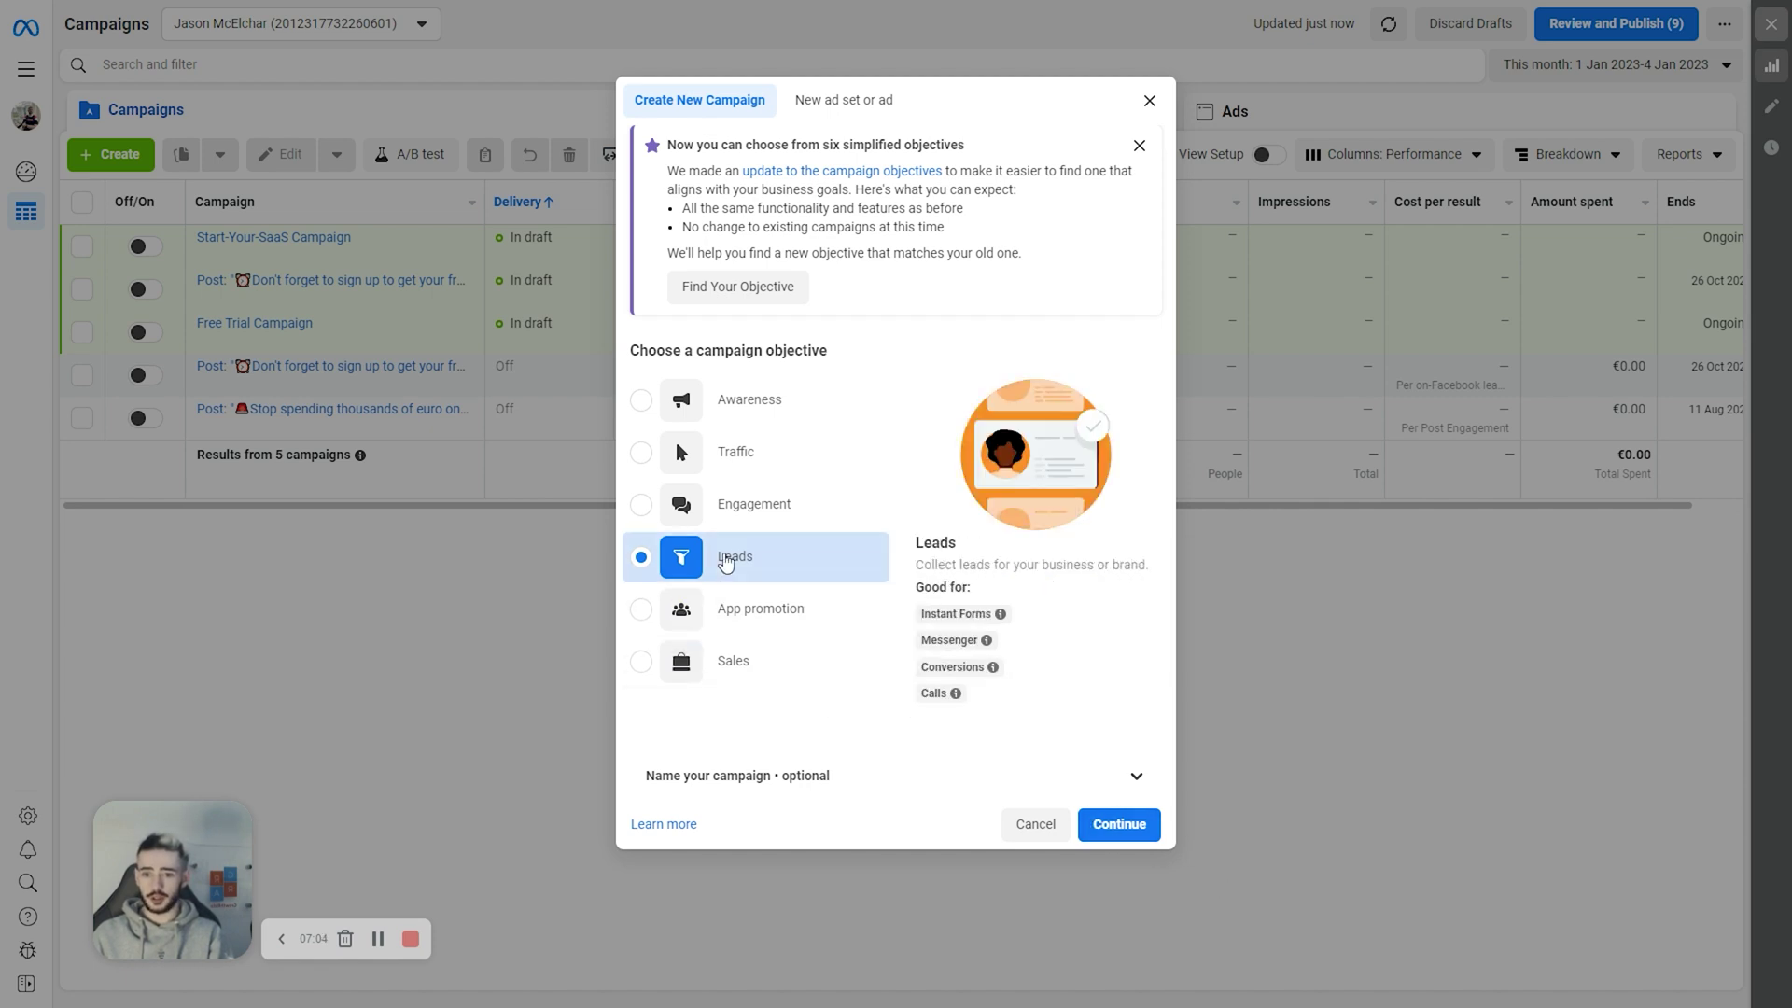
{"action": "left_click", "coordinate": [1119, 824]}
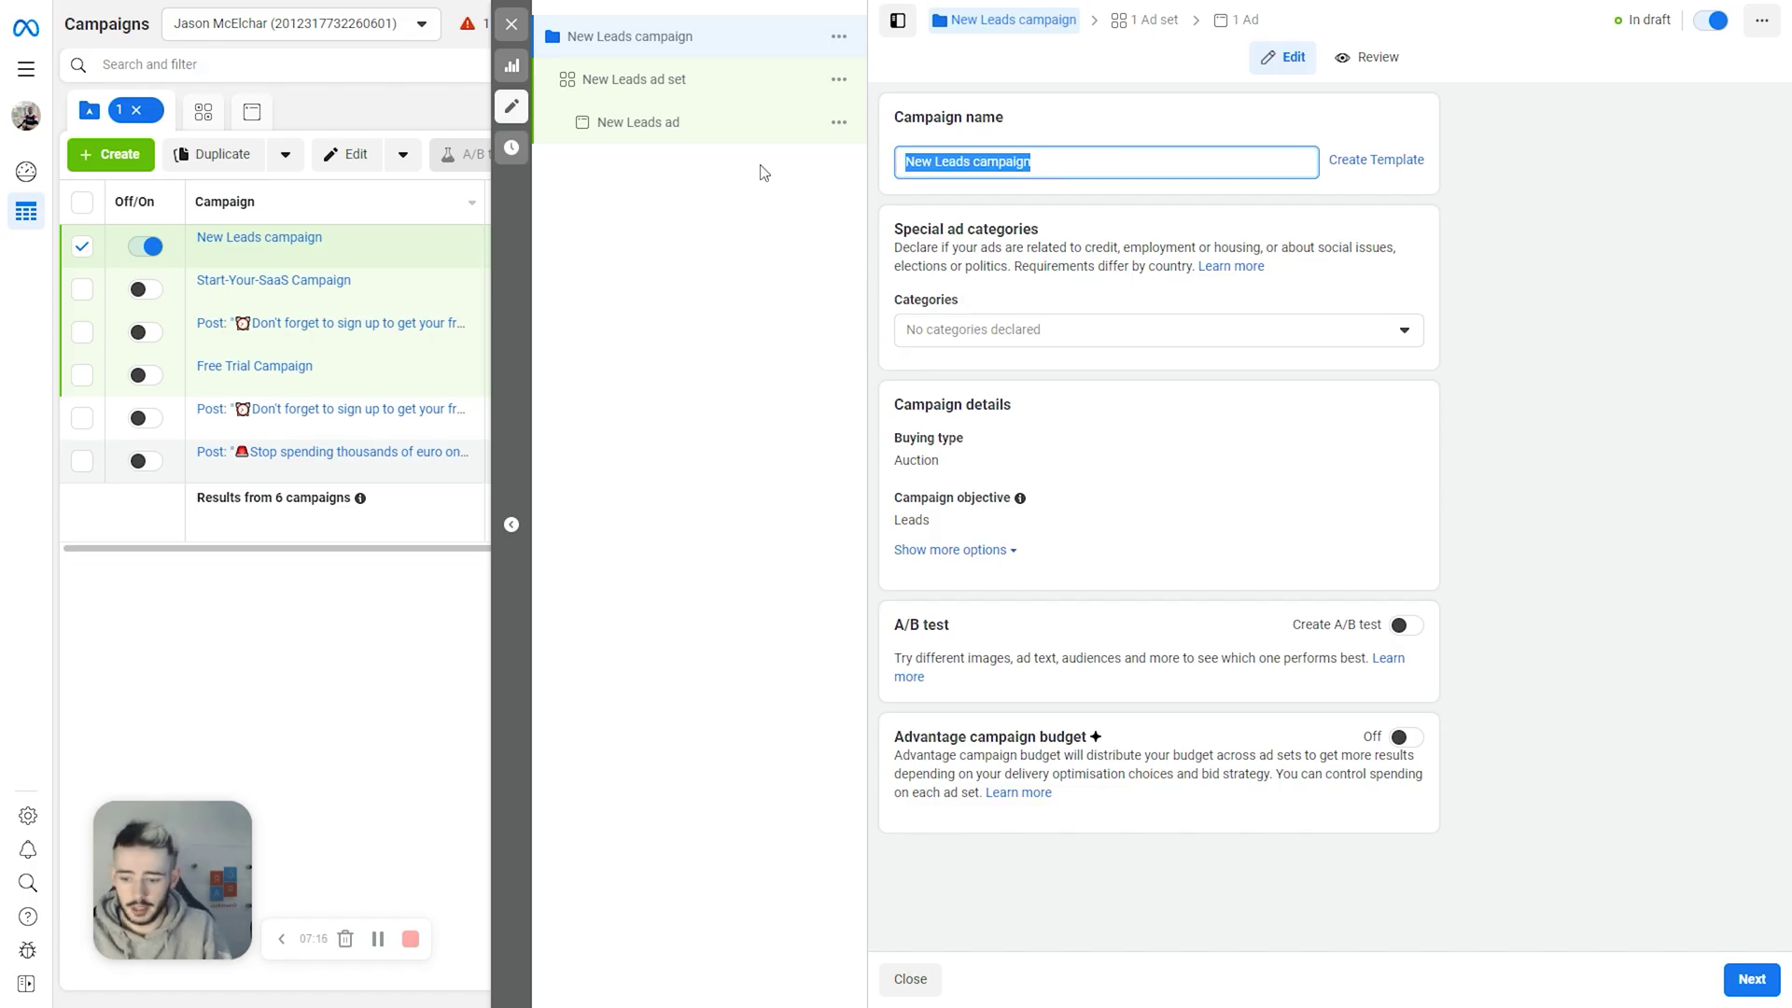
{"action": "type", "text": "Demo for YouTube video"}
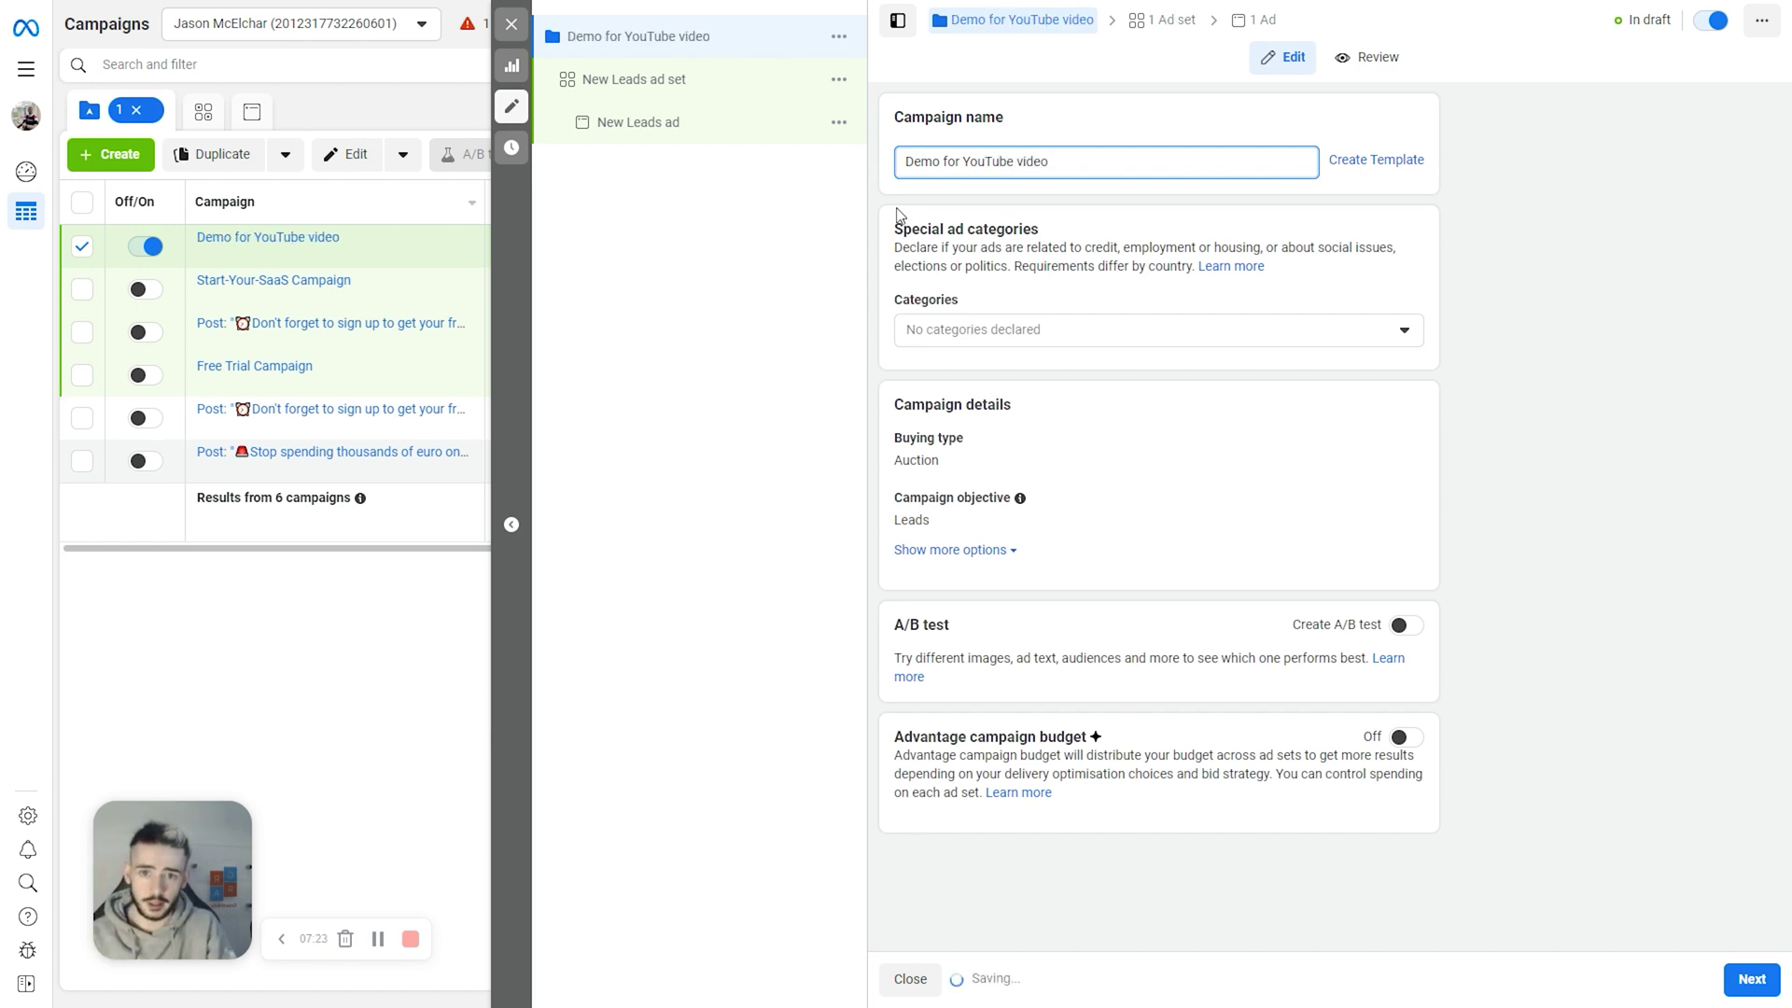
{"action": "left_click_drag", "start_coordinate": [898, 224], "coordinate": [1034, 278]}
{"action": "left_click", "coordinate": [990, 299]}
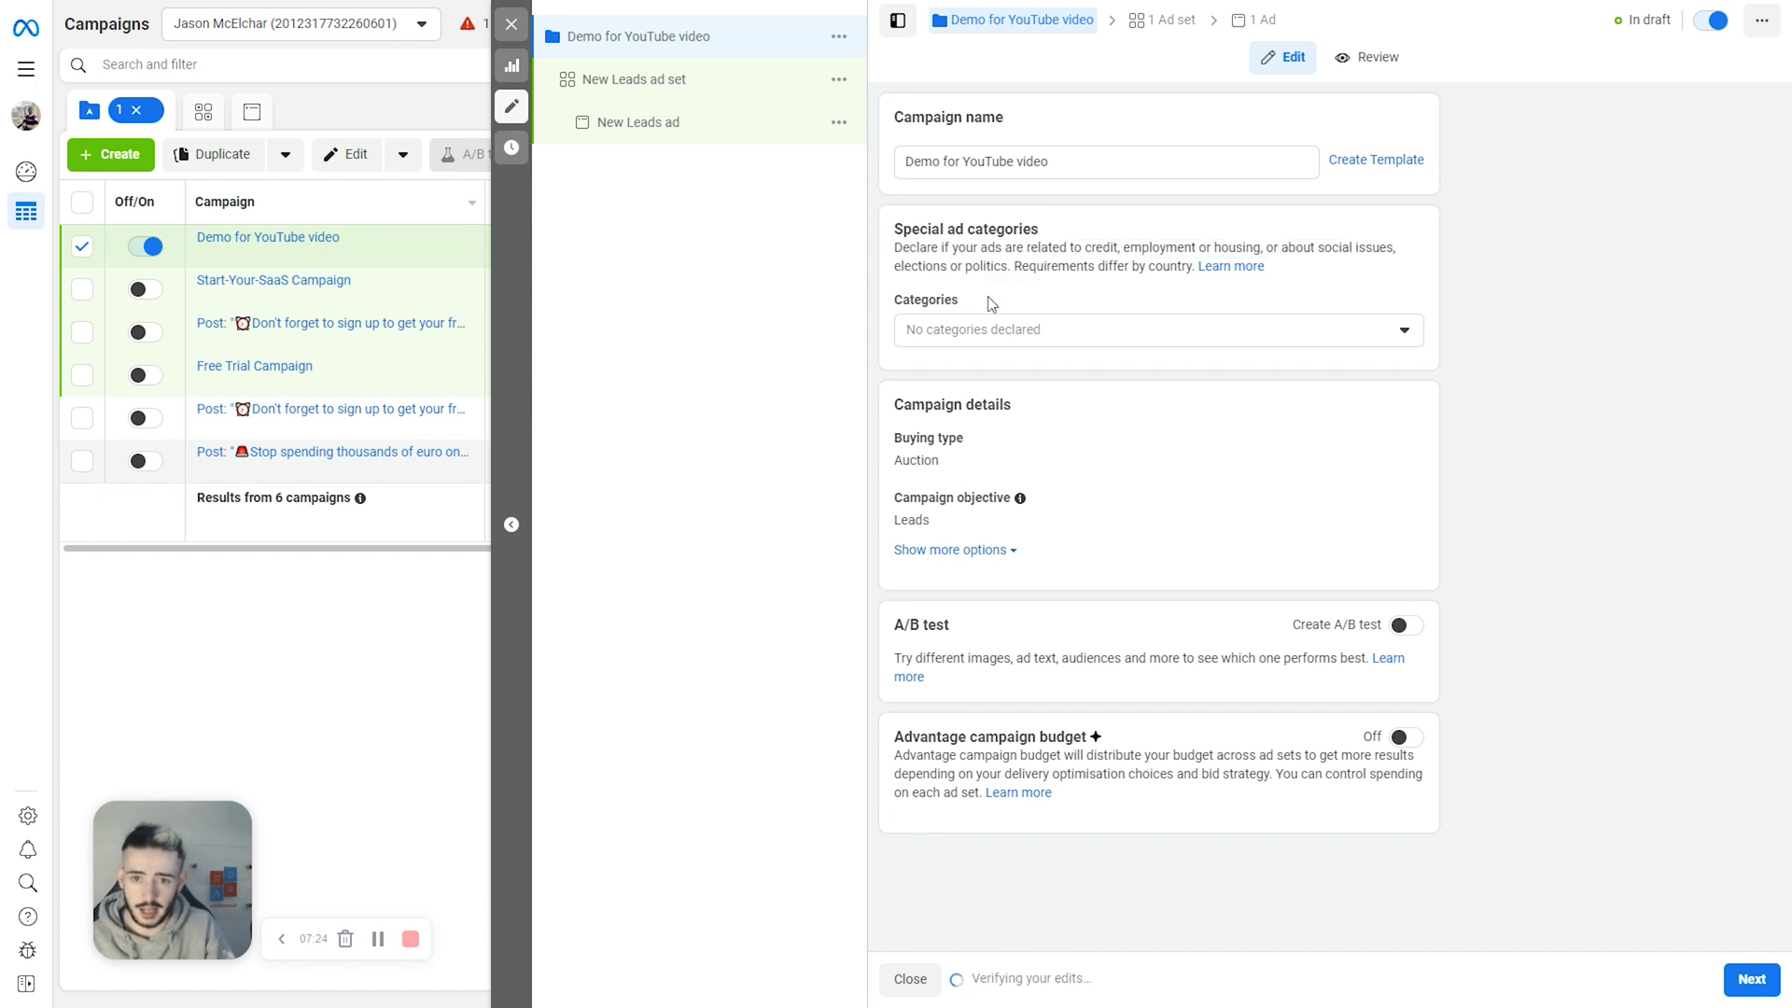
{"action": "left_click", "coordinate": [1738, 982]}
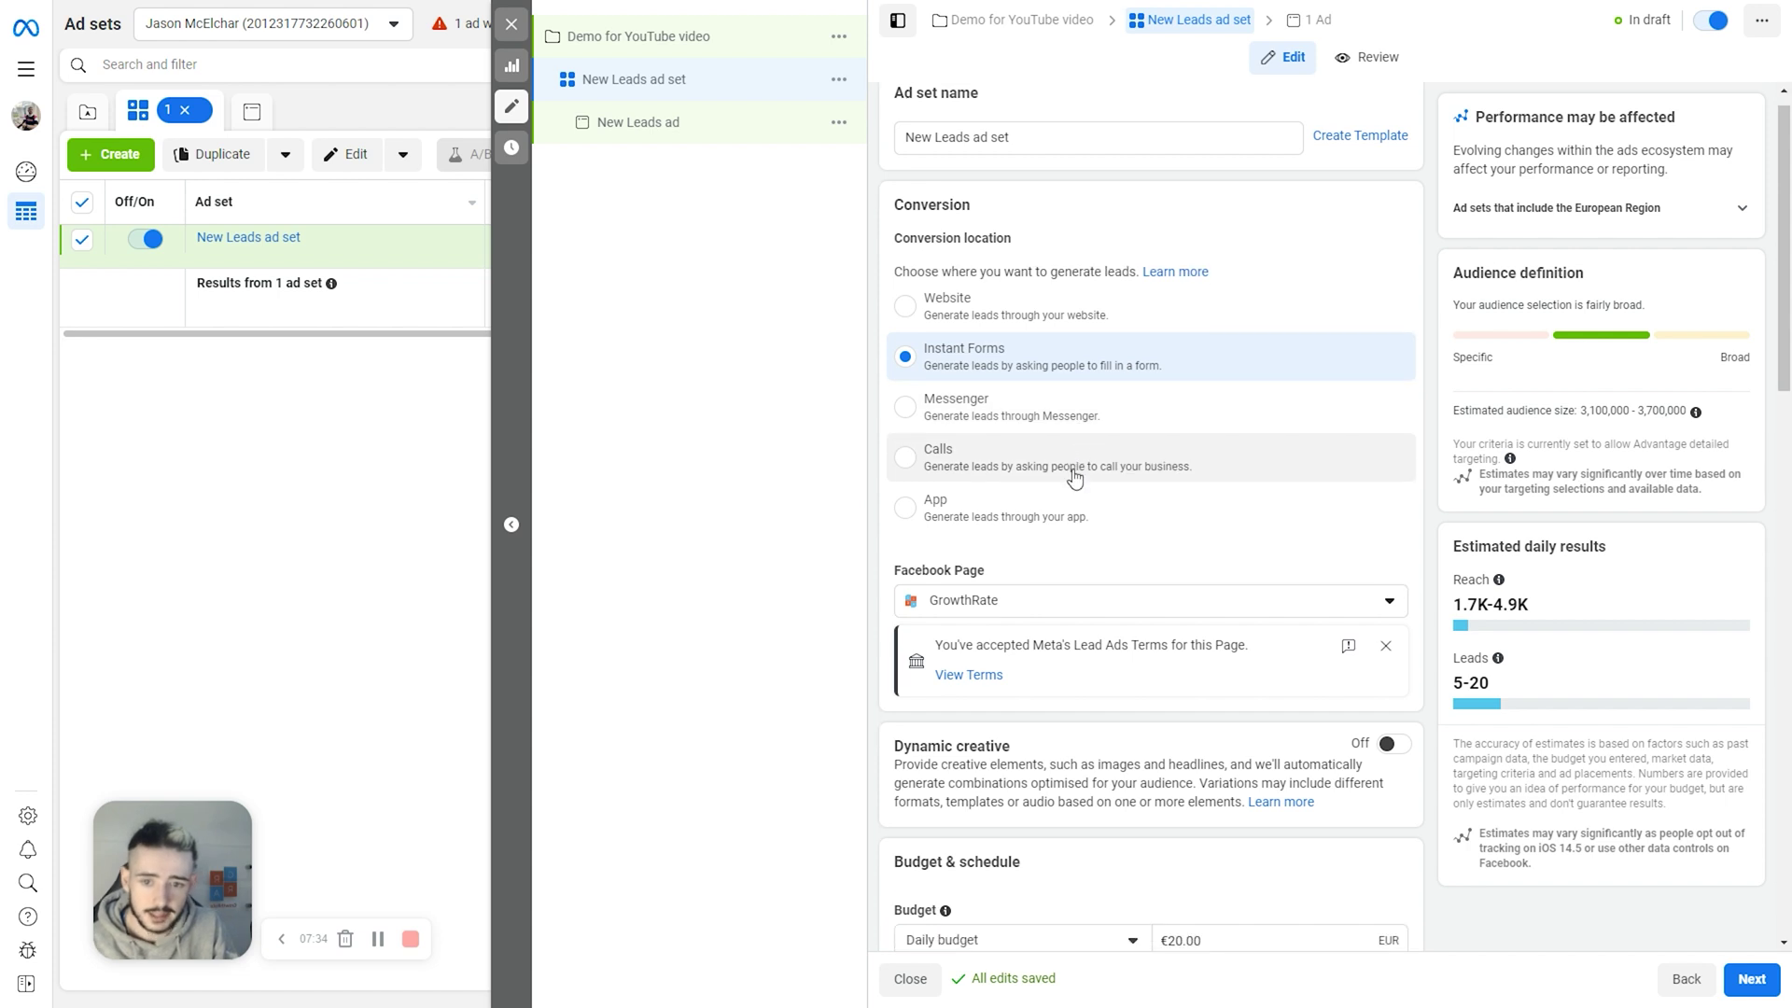
- Set the ad set's daily budget to €5.00, review the remaining settings, and continue to the ad
{"action": "scroll", "coordinate": [1027, 495], "scroll_direction": "down", "scroll_amount": 1}
{"action": "scroll", "coordinate": [962, 523], "scroll_direction": "down", "scroll_amount": 1}
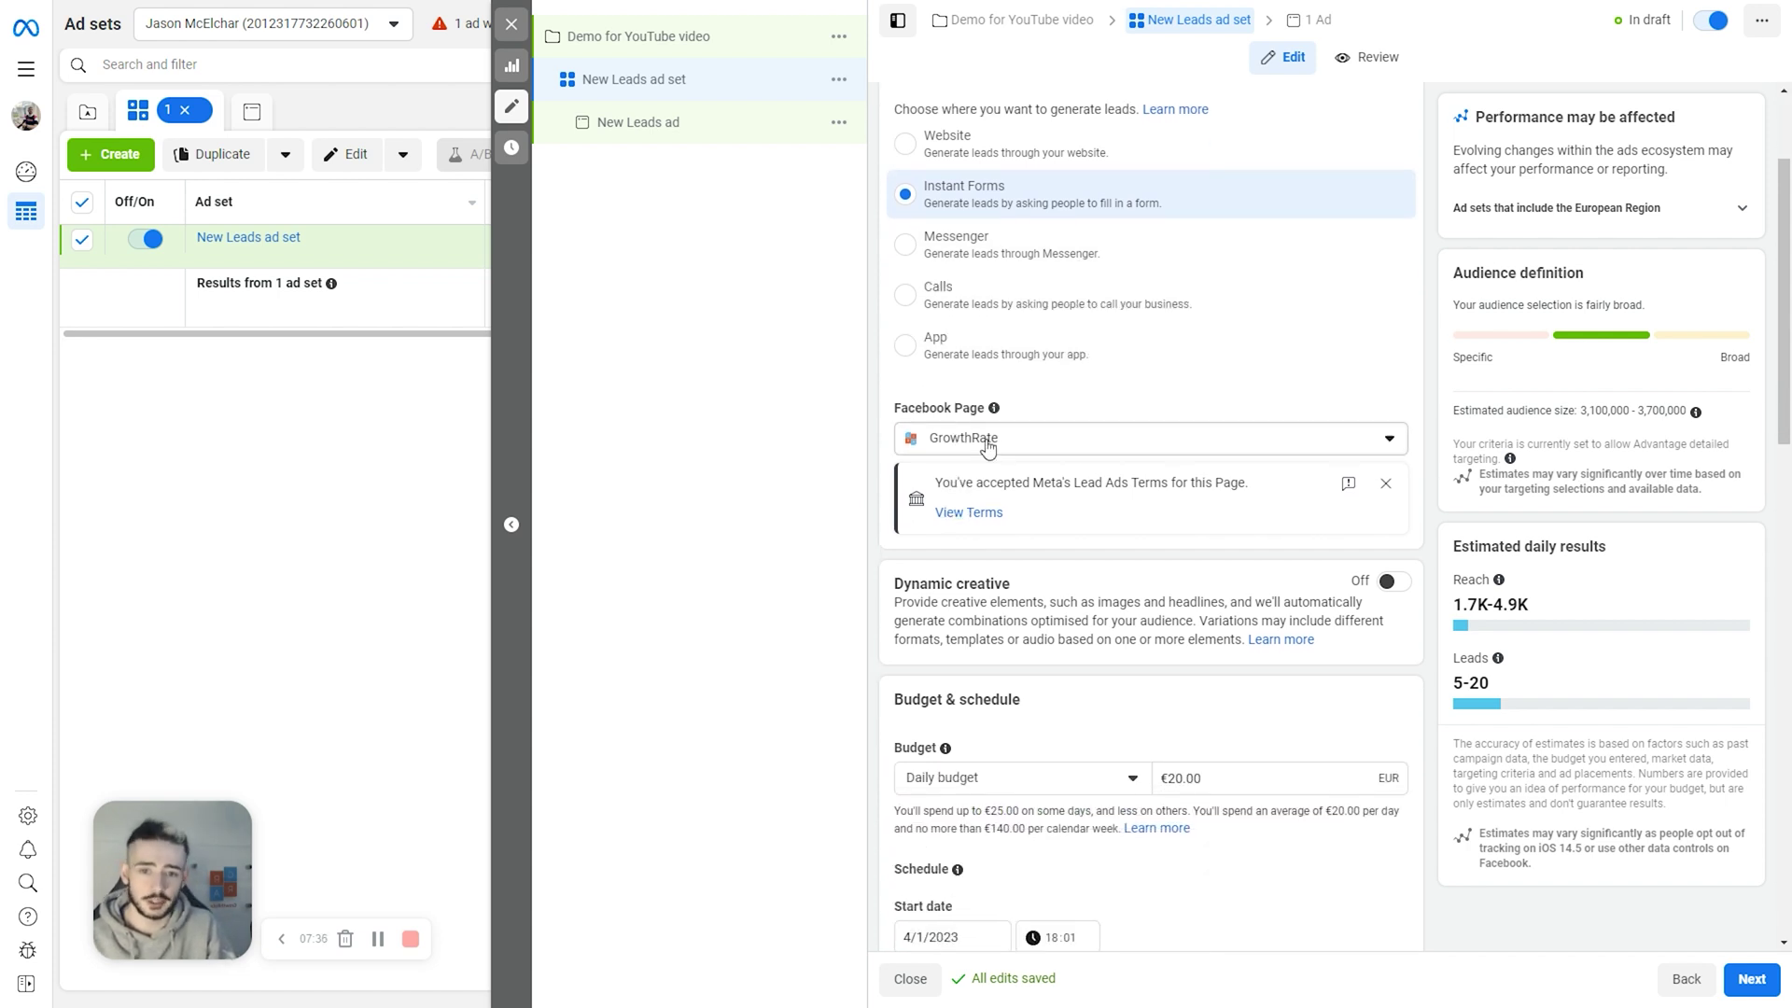
{"action": "scroll", "coordinate": [1026, 486], "scroll_direction": "down", "scroll_amount": 3}
{"action": "scroll", "coordinate": [1047, 509], "scroll_direction": "down", "scroll_amount": 1}
{"action": "left_click", "coordinate": [1160, 501]}
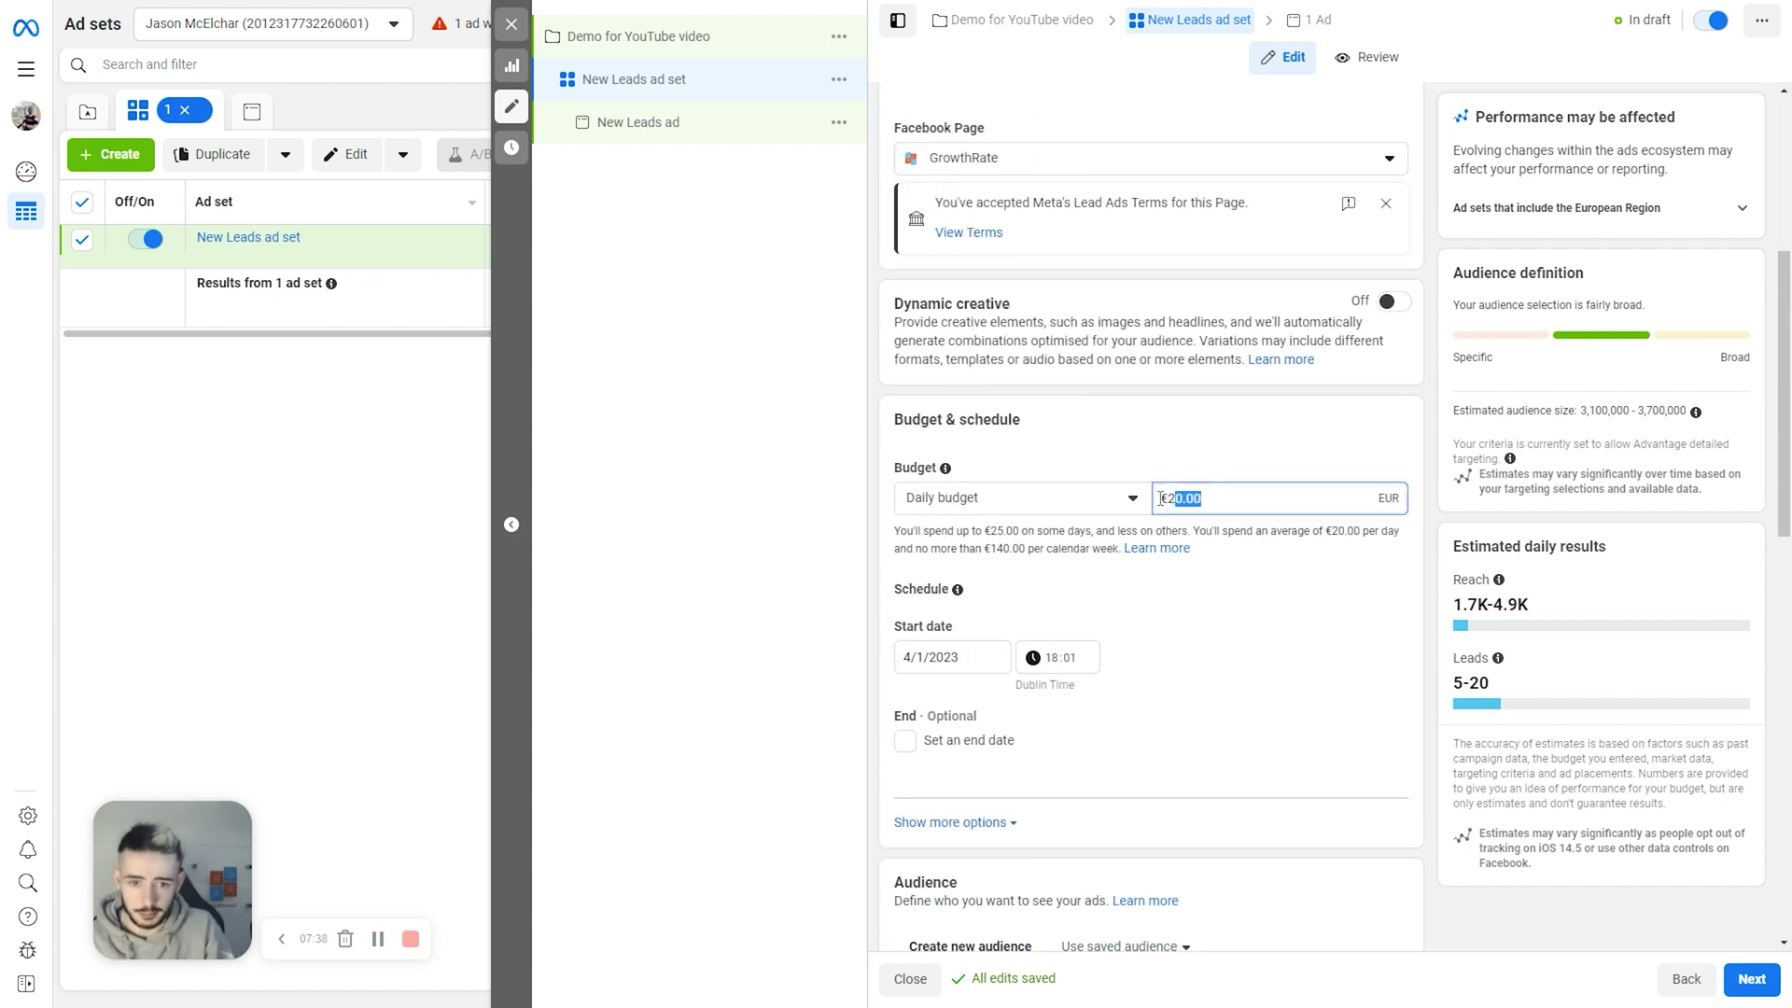
{"action": "type", "text": "5"}
{"action": "left_click", "coordinate": [1254, 600]}
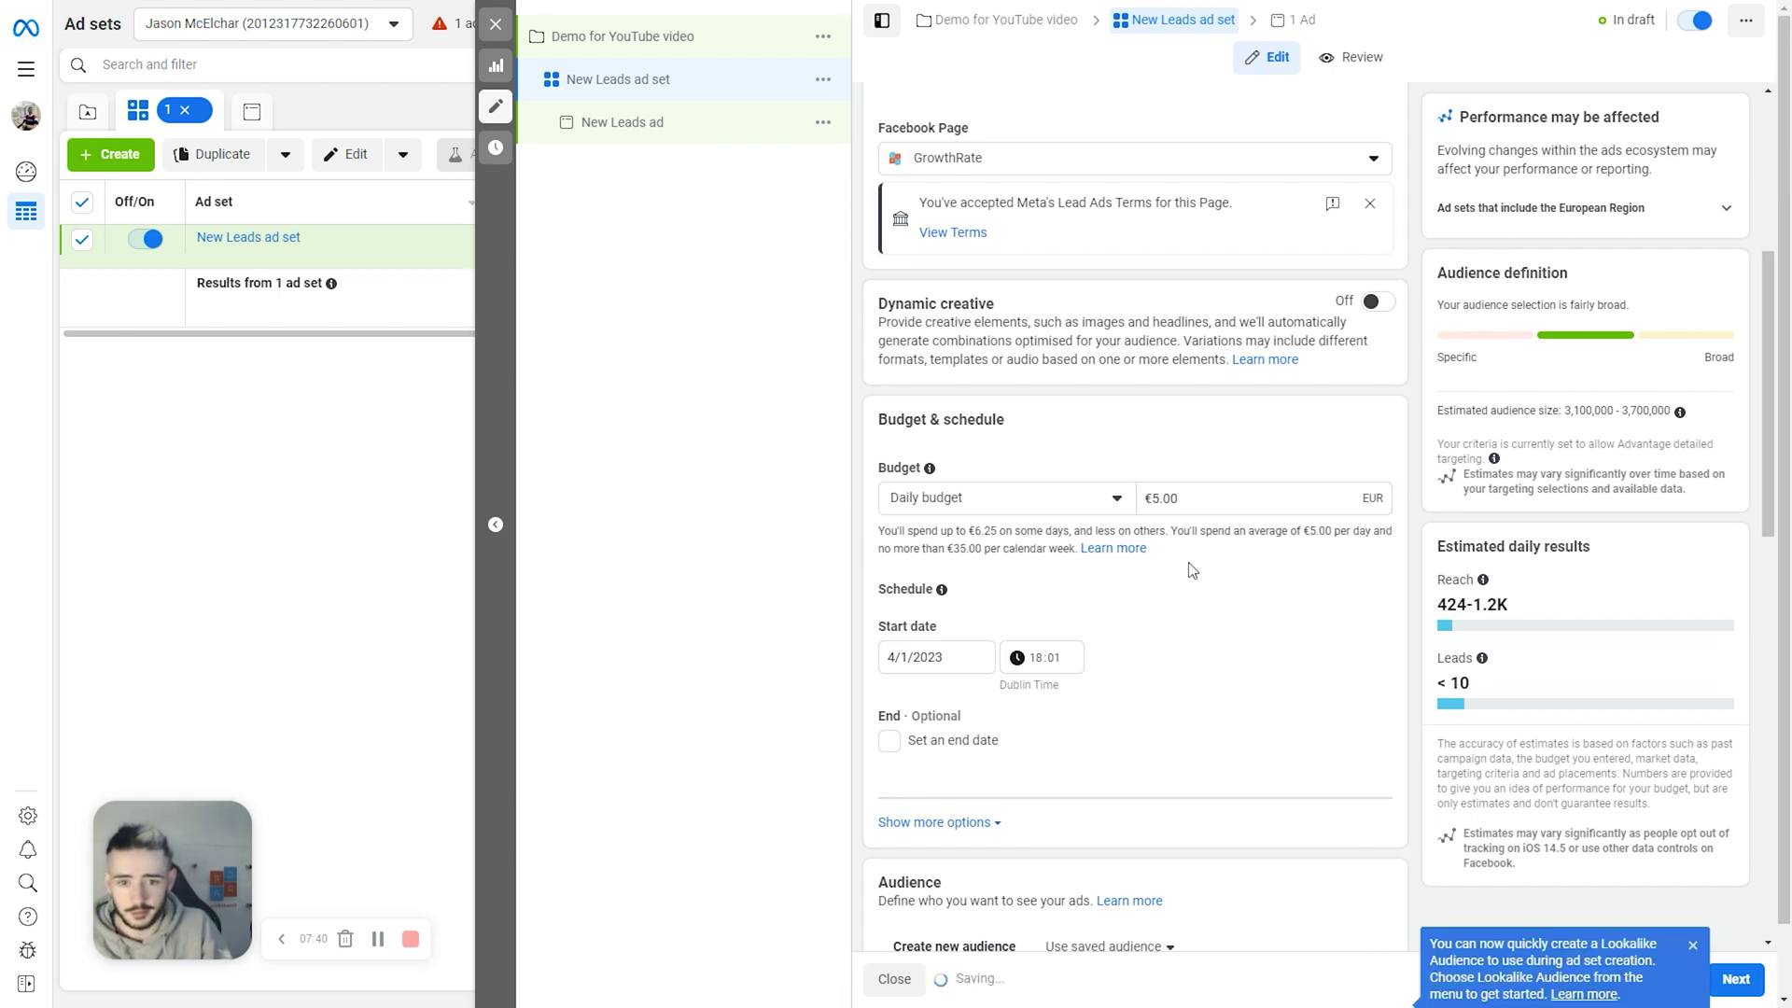
{"action": "scroll", "coordinate": [1011, 558], "scroll_direction": "down", "scroll_amount": 3}
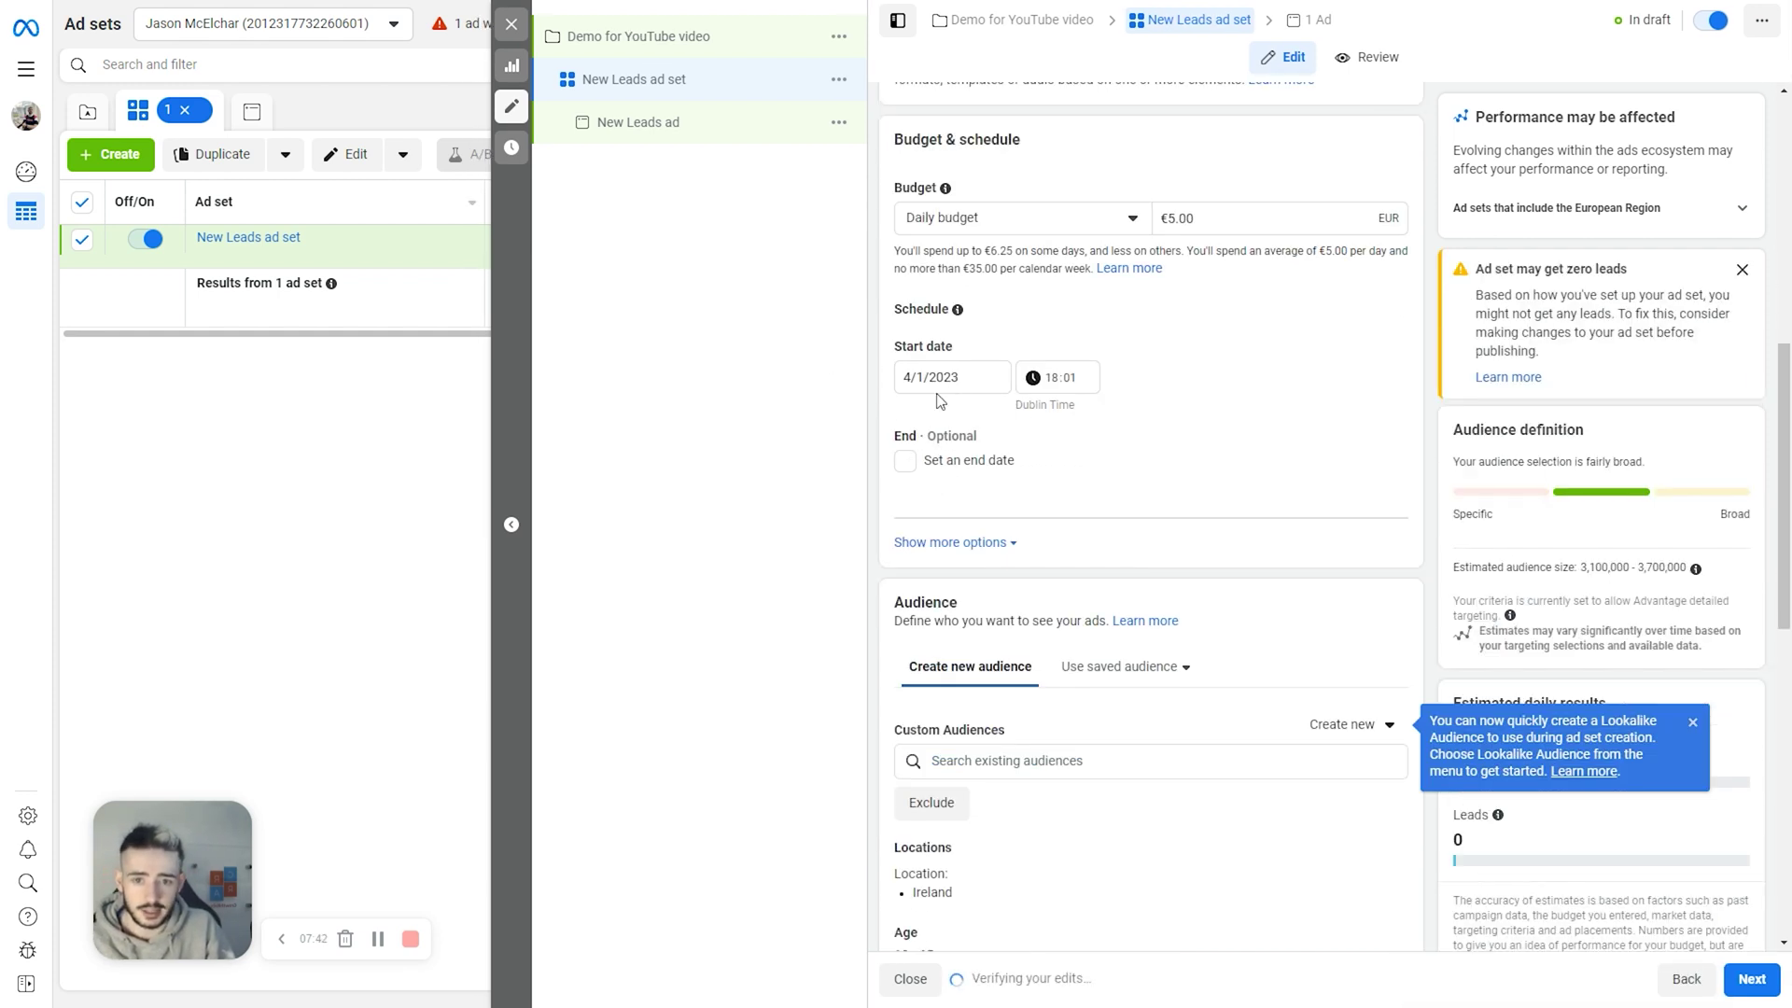
{"action": "scroll", "coordinate": [957, 476], "scroll_direction": "down", "scroll_amount": 6}
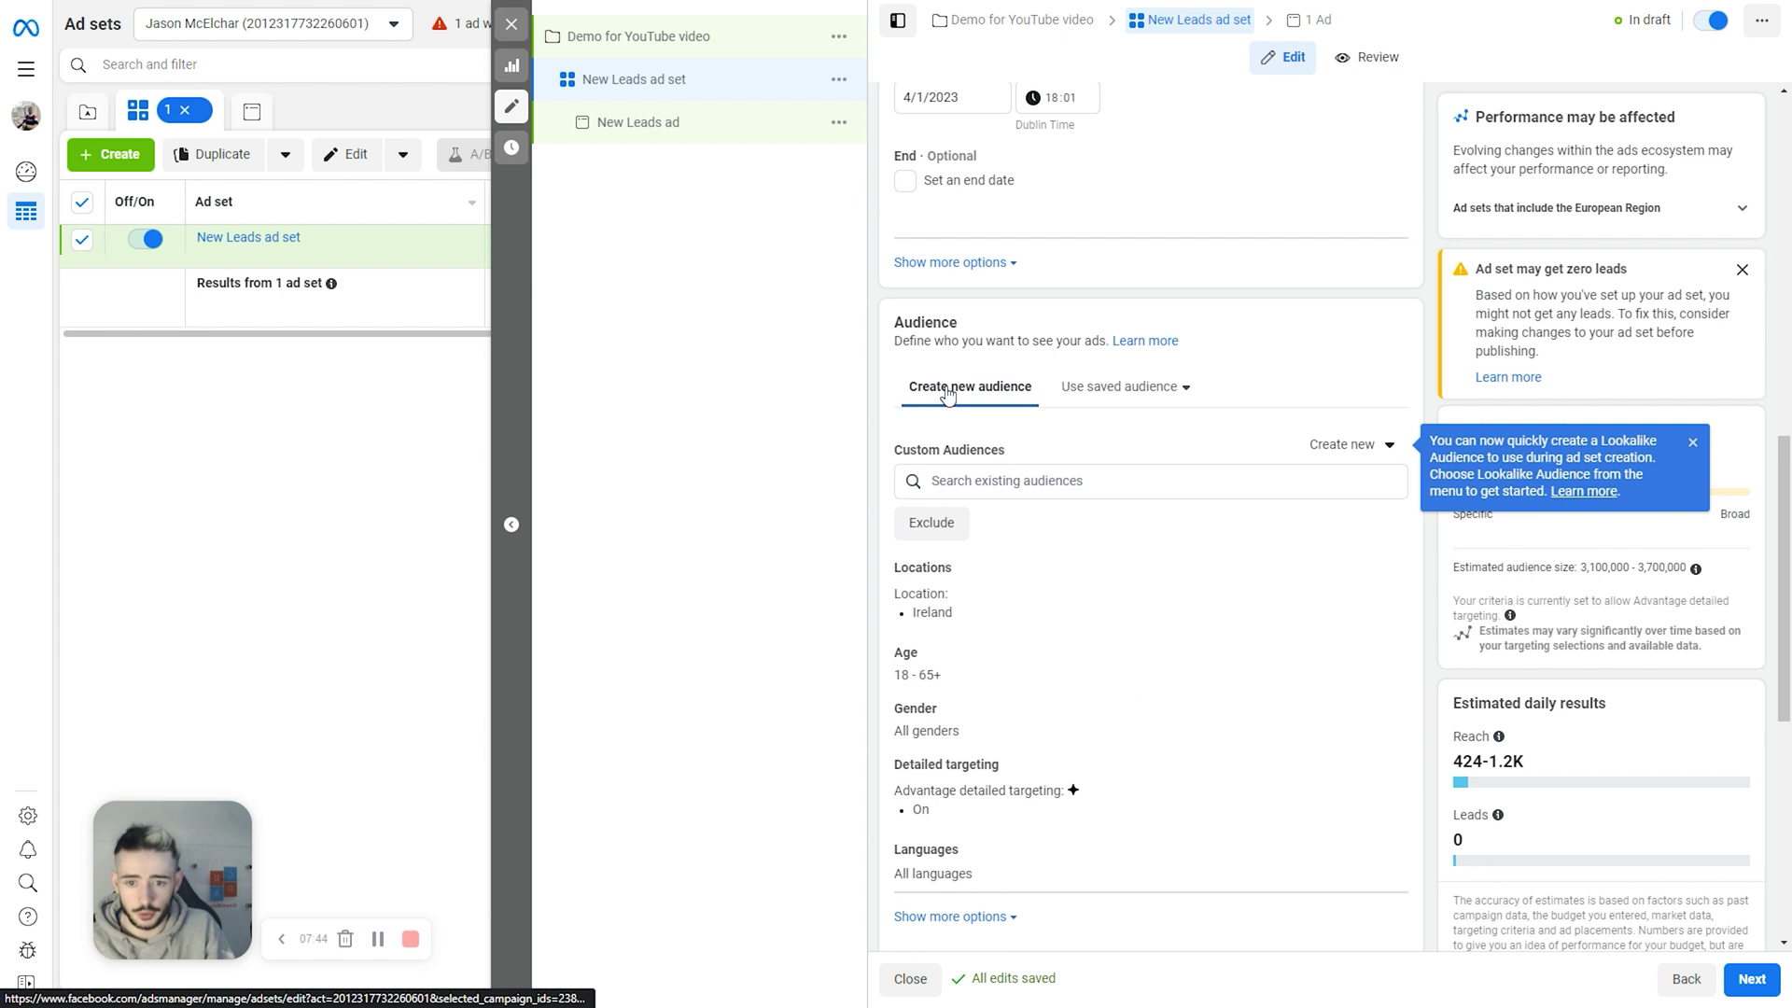
{"action": "scroll", "coordinate": [950, 470], "scroll_direction": "down", "scroll_amount": 4}
{"action": "scroll", "coordinate": [961, 439], "scroll_direction": "up", "scroll_amount": 5}
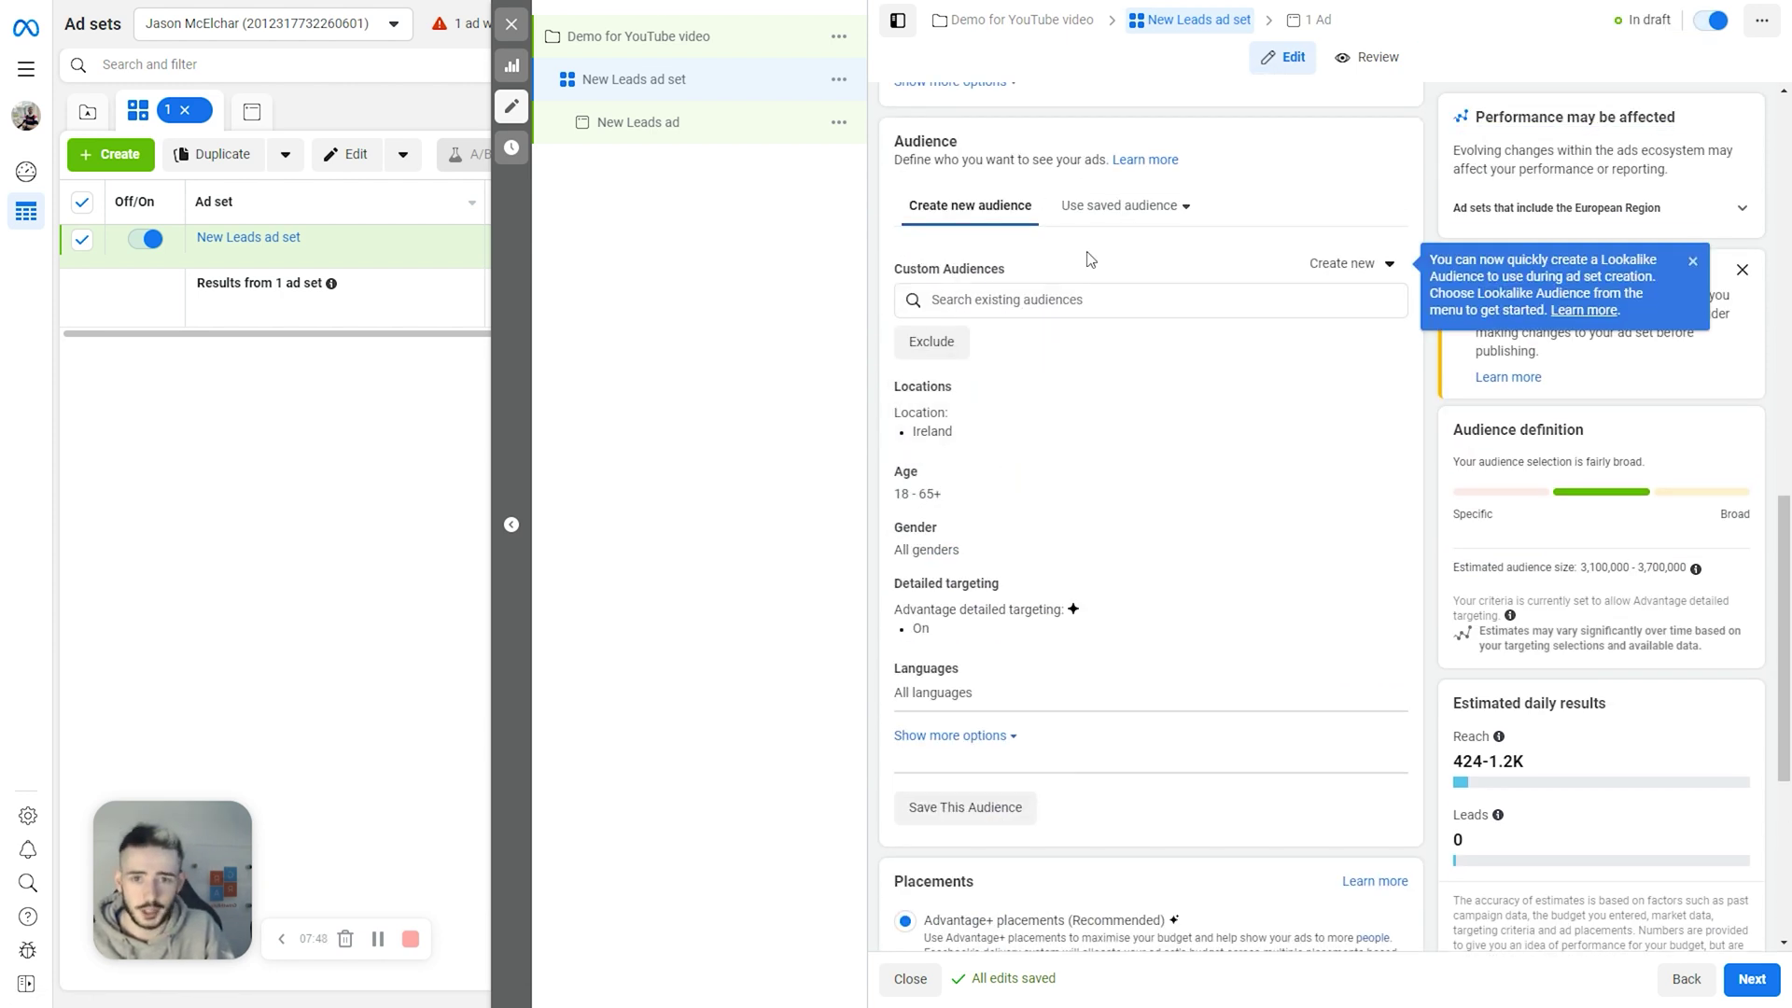
{"action": "scroll", "coordinate": [1083, 630], "scroll_direction": "down", "scroll_amount": 5}
{"action": "left_click", "coordinate": [1752, 978]}
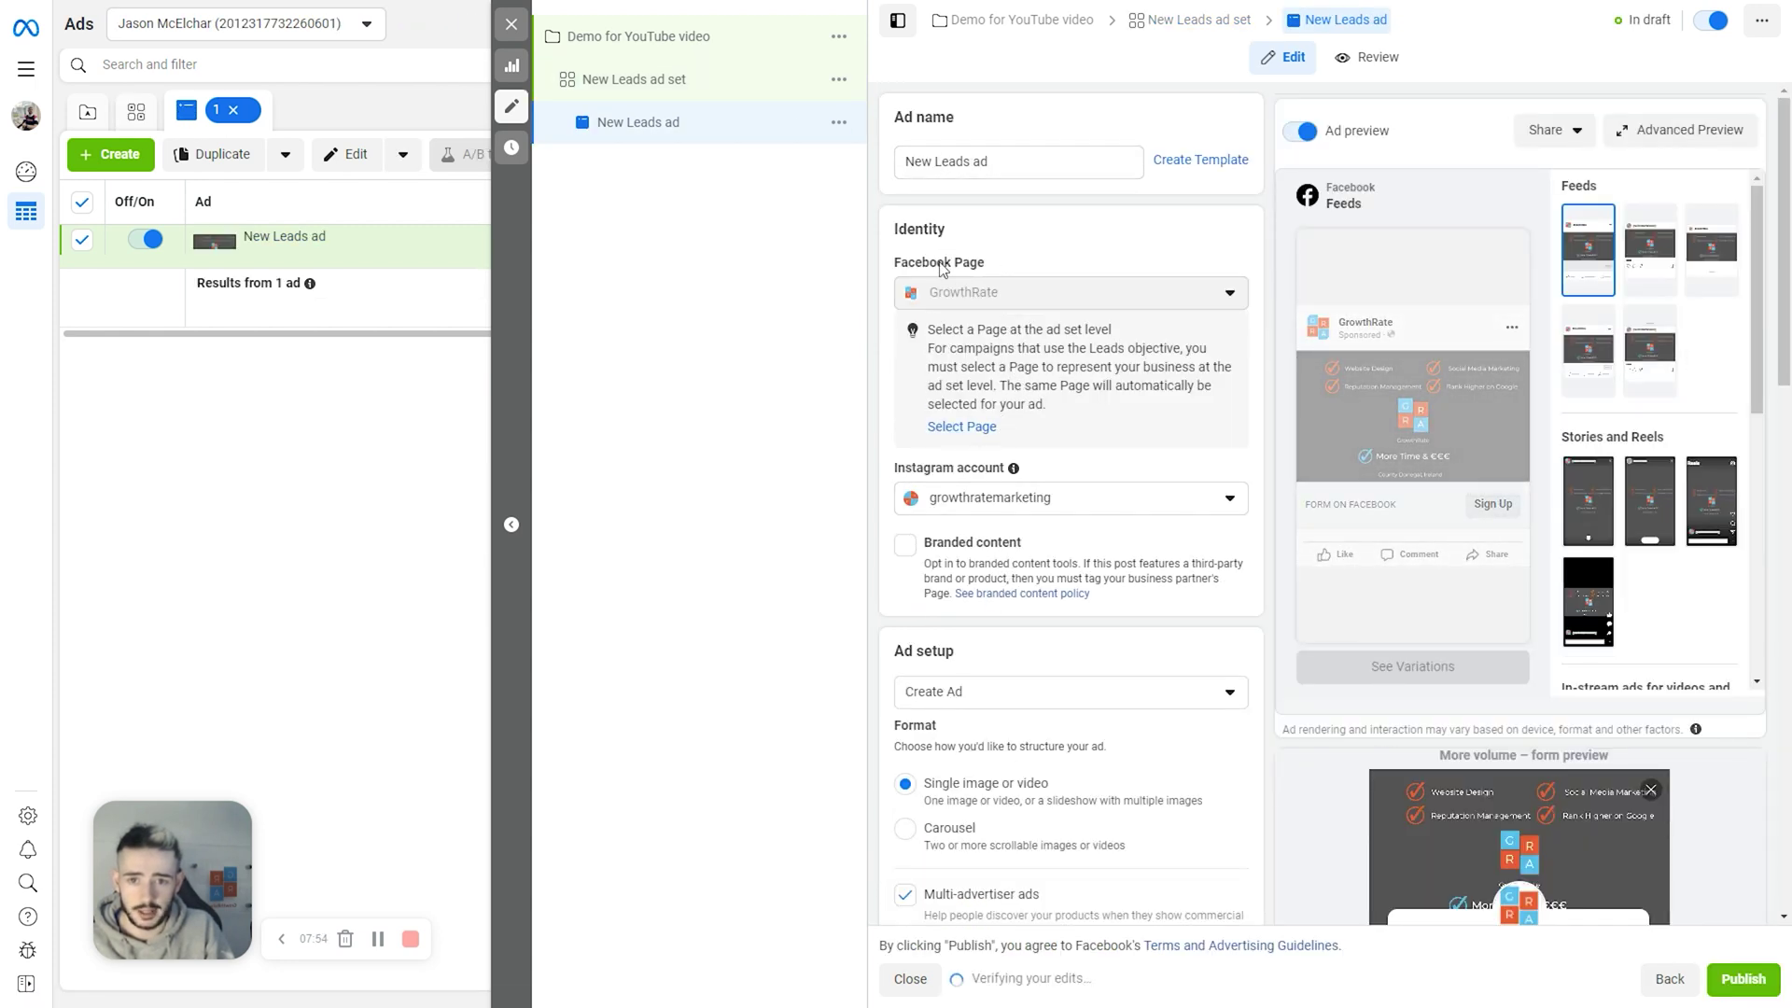
- Switch the New Leads ad's call to action from Sign Up to Book Now
{"action": "scroll", "coordinate": [935, 247], "scroll_direction": "down", "scroll_amount": 2}
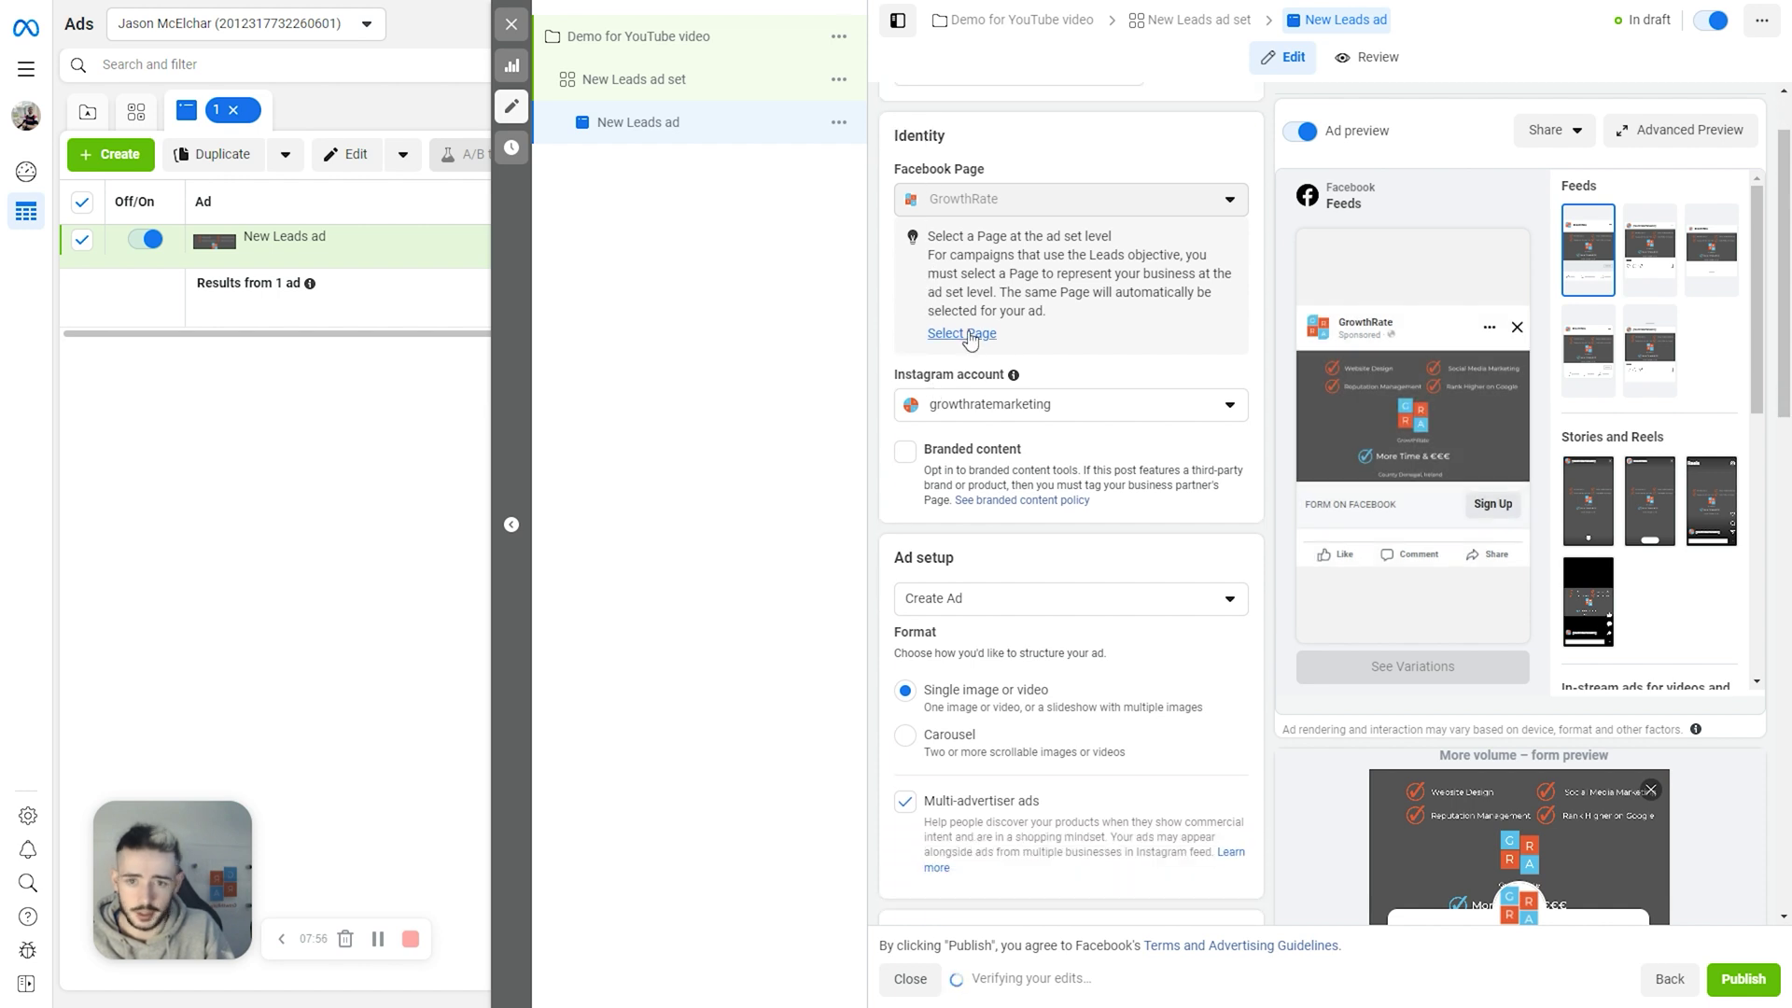
{"action": "scroll", "coordinate": [968, 341], "scroll_direction": "down", "scroll_amount": 4}
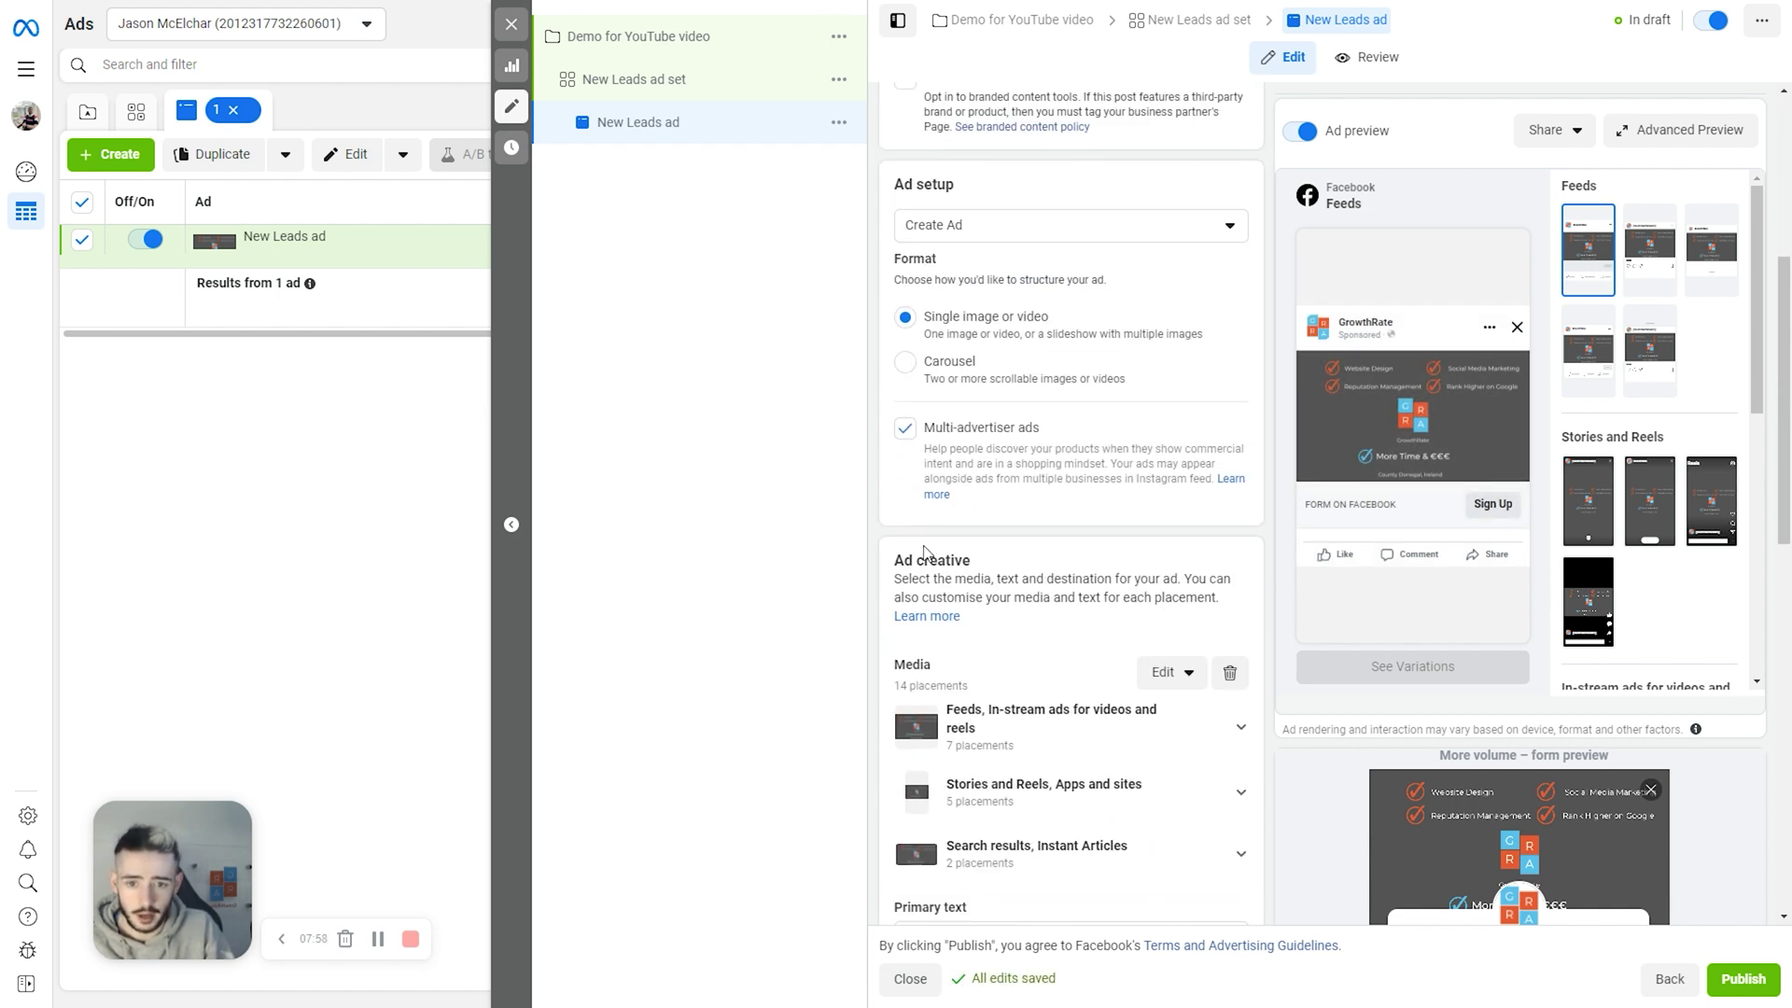
{"action": "scroll", "coordinate": [964, 511], "scroll_direction": "down", "scroll_amount": 6}
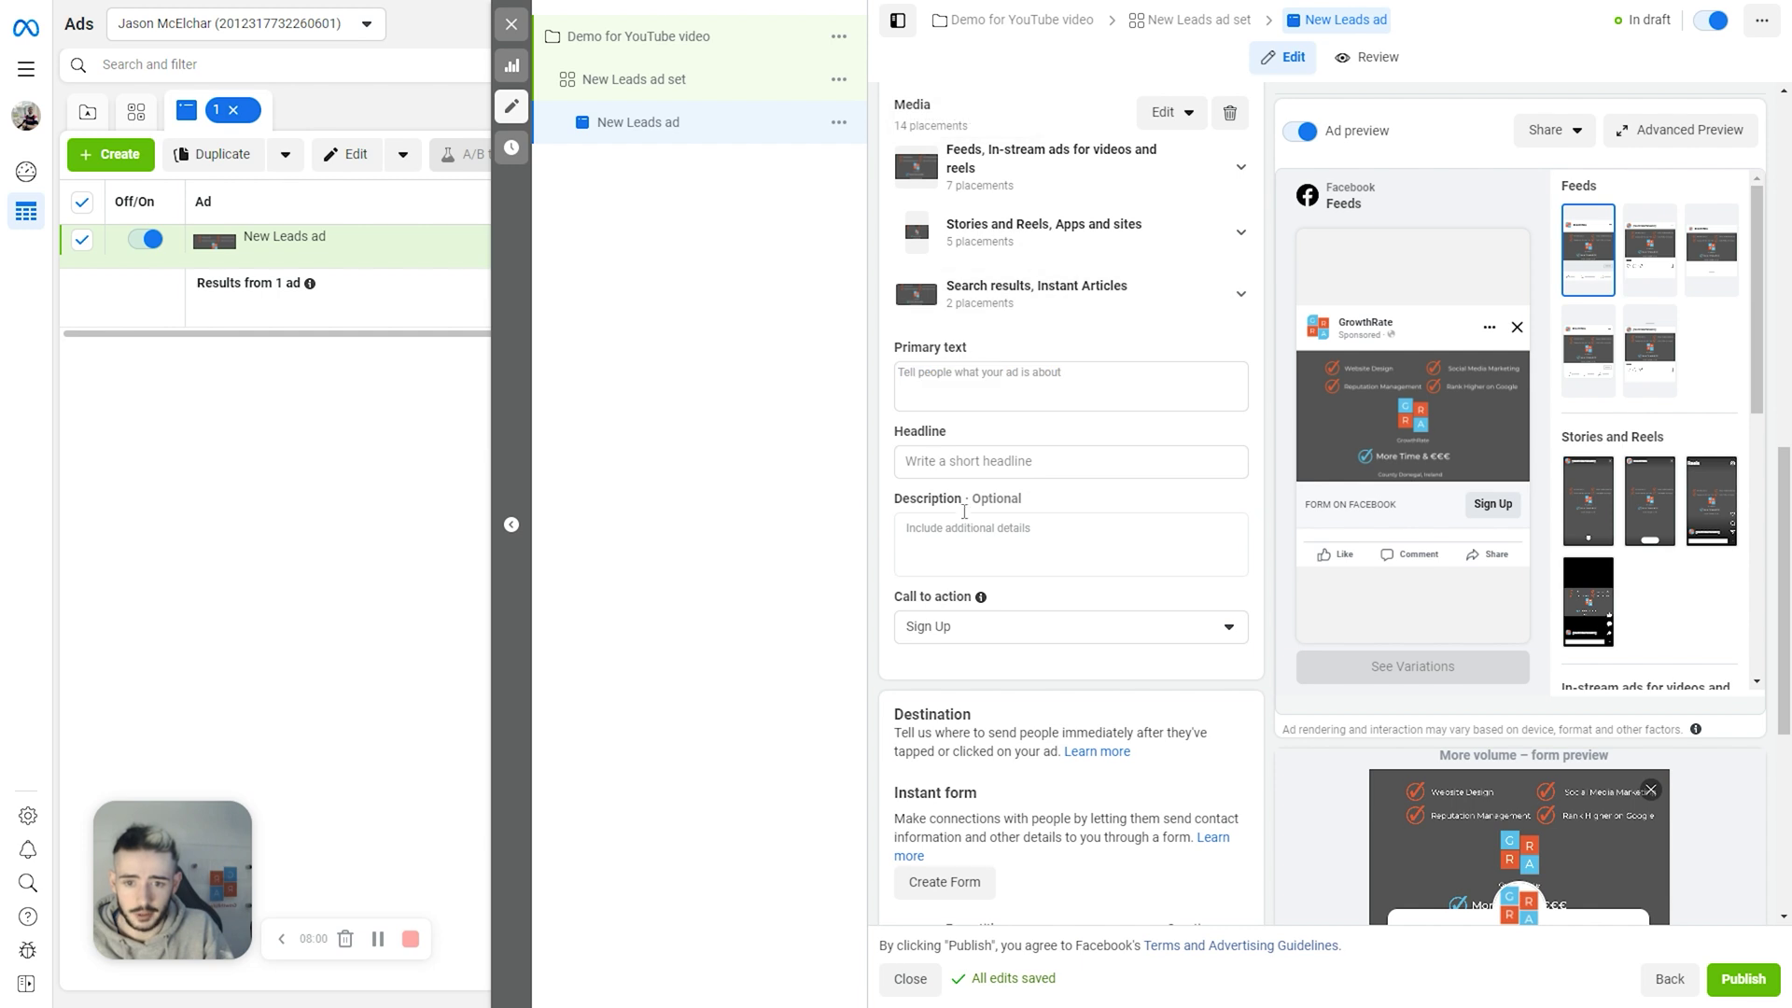
{"action": "scroll", "coordinate": [982, 550], "scroll_direction": "down", "scroll_amount": 1}
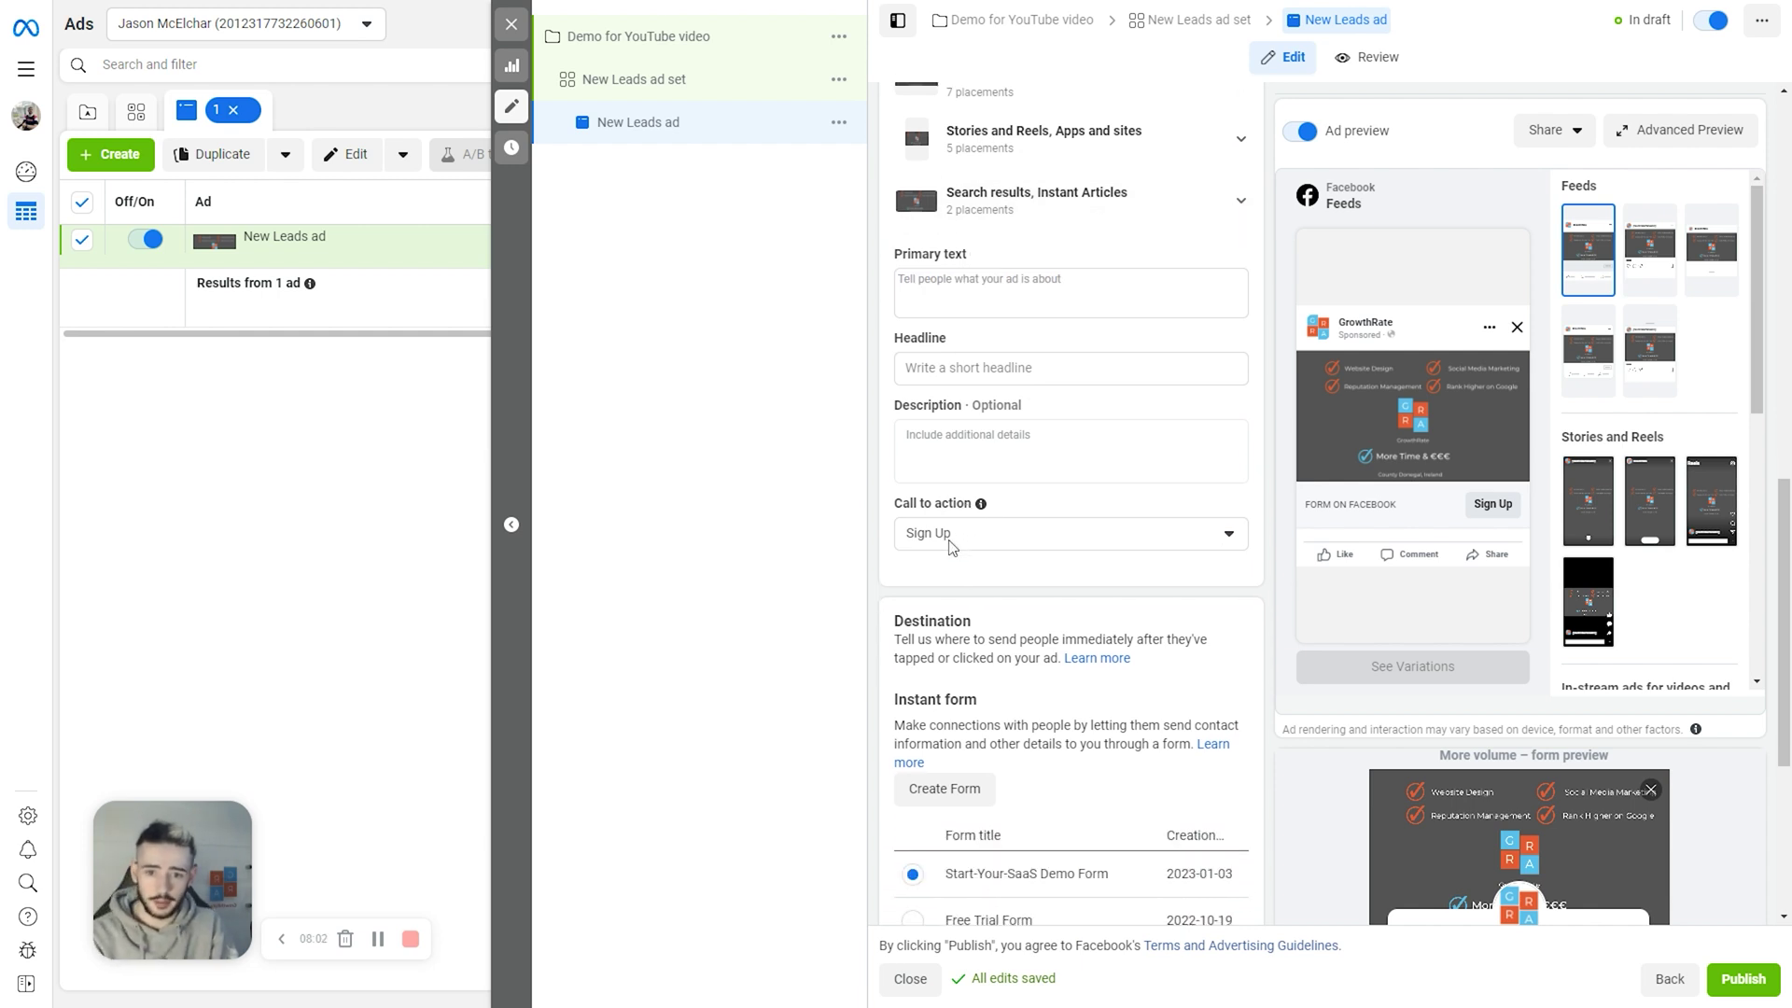
{"action": "left_click", "coordinate": [960, 533]}
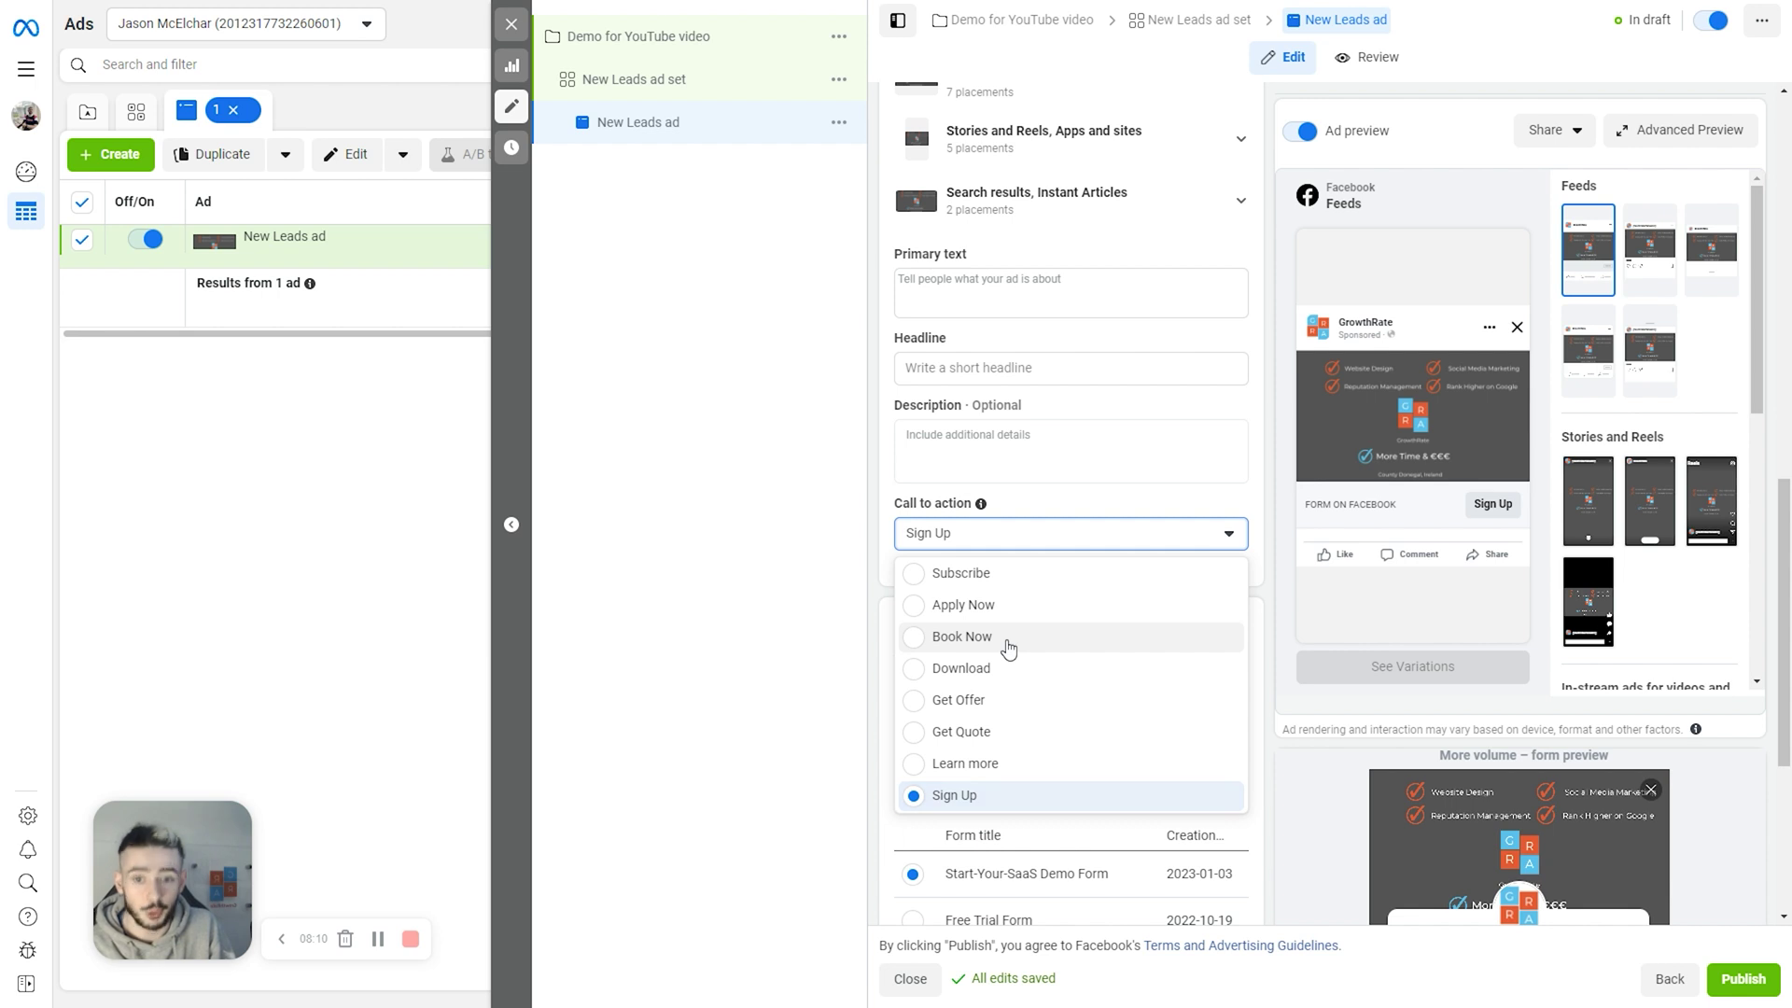
{"action": "left_click", "coordinate": [961, 637]}
{"action": "scroll", "coordinate": [998, 448], "scroll_direction": "down", "scroll_amount": 3}
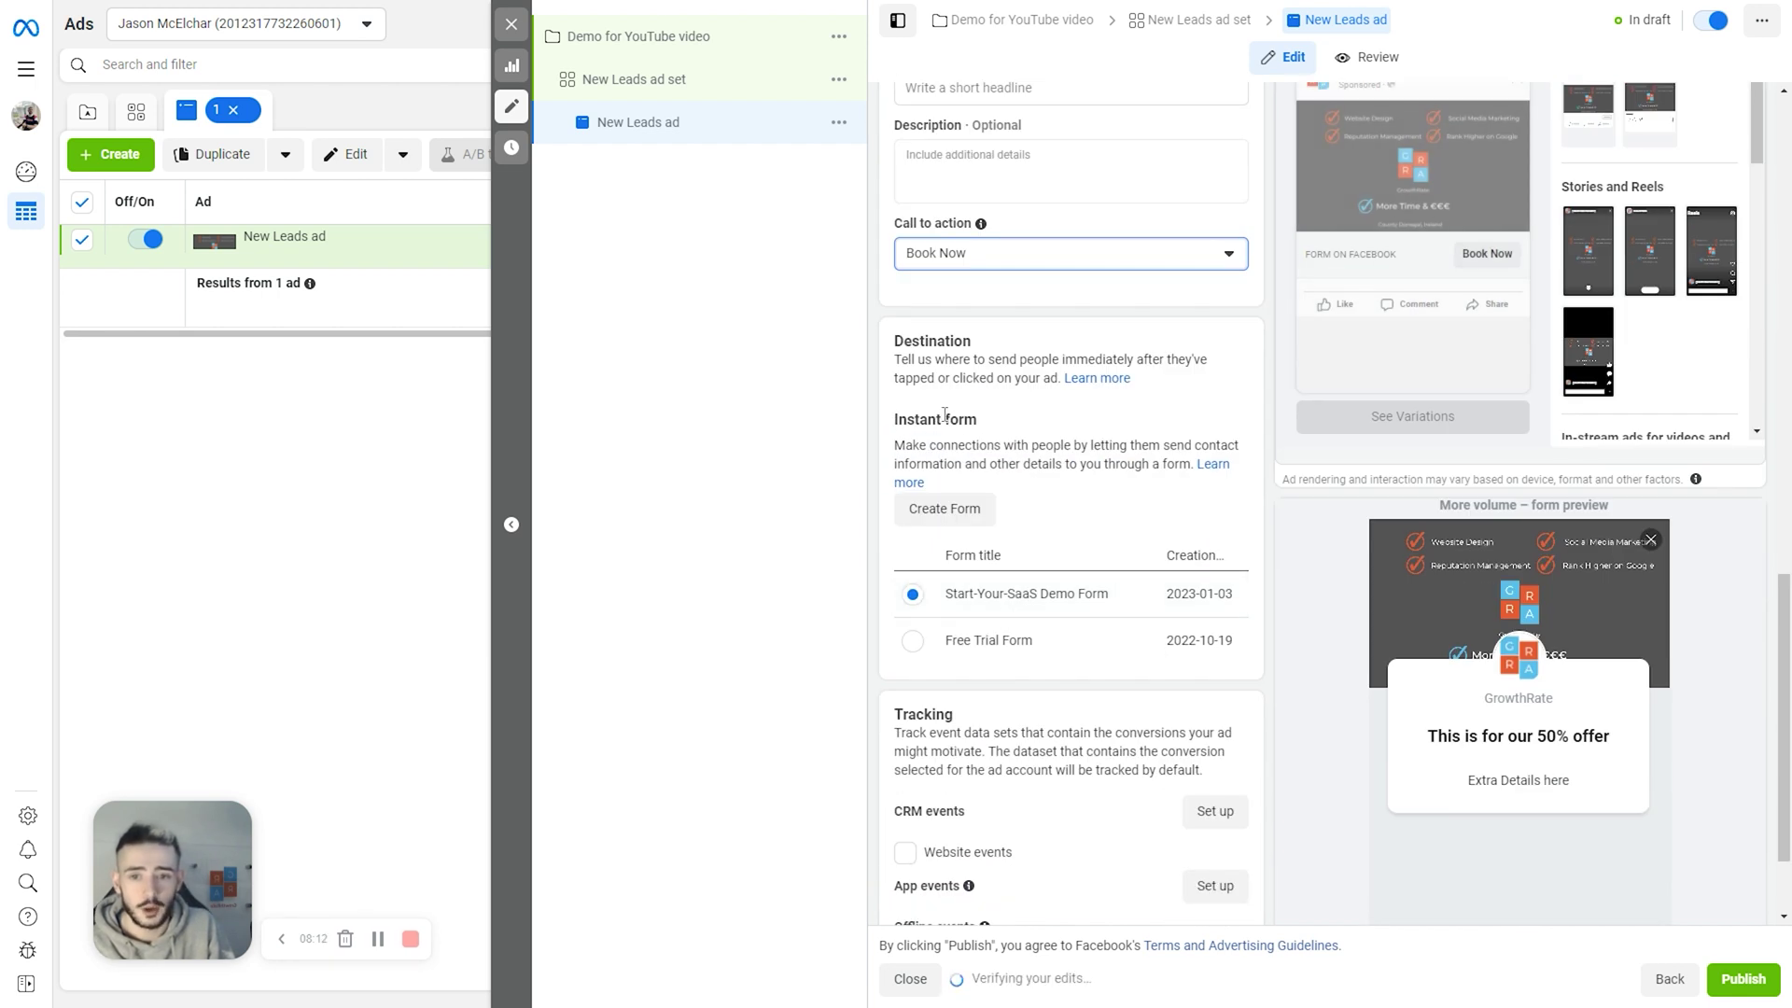
{"action": "left_click_drag", "start_coordinate": [895, 419], "coordinate": [974, 419]}
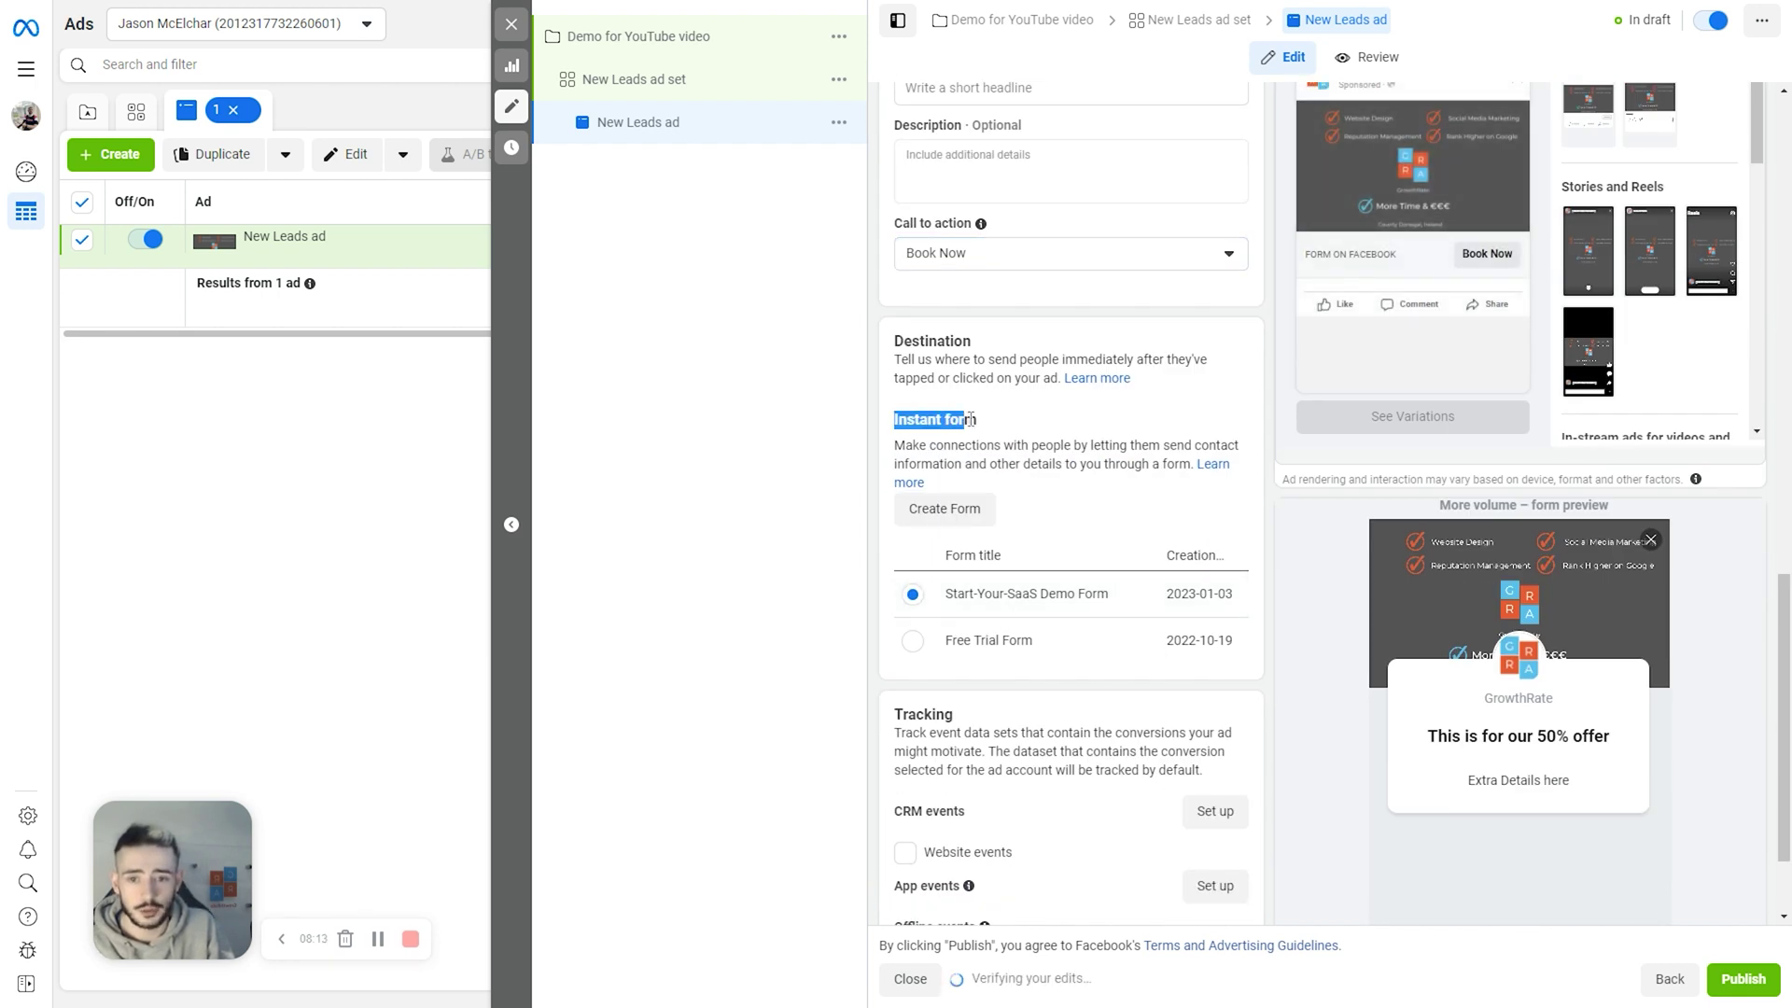
- Start a new instant form and replace its default name with 'Demo'
{"action": "left_click", "coordinate": [961, 509]}
{"action": "triple_click", "coordinate": [602, 266]}
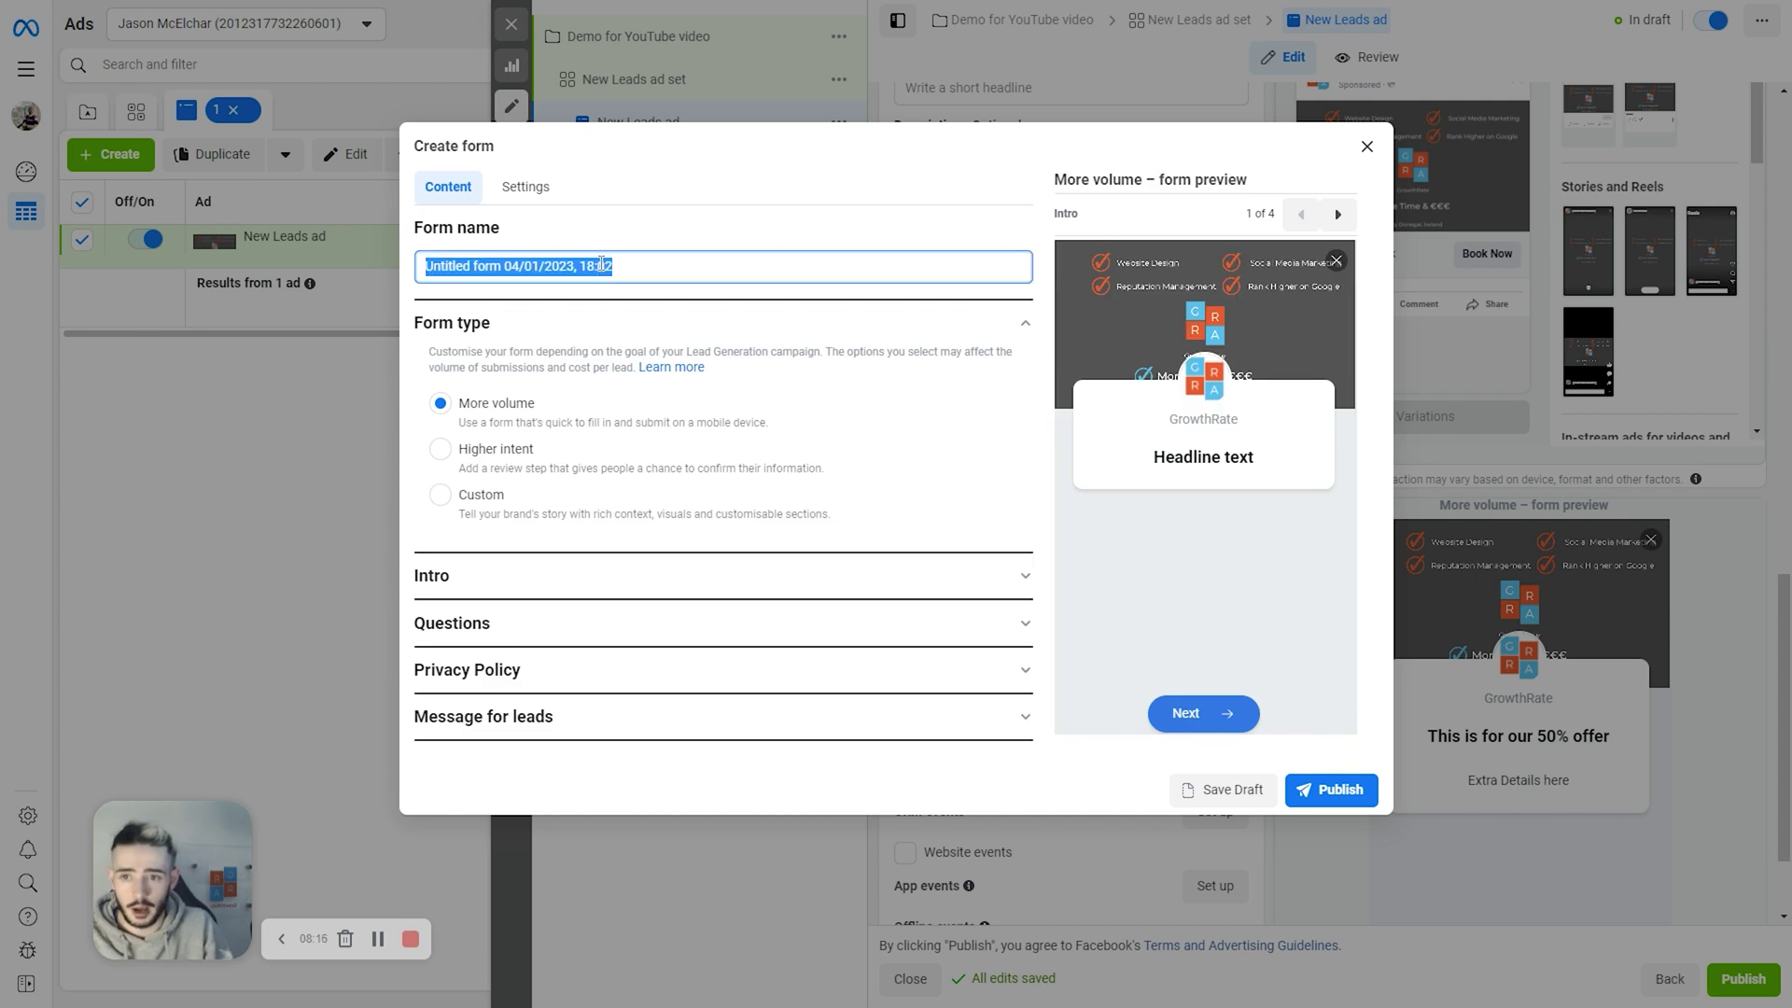
{"action": "type", "text": "Demo for YouTube form"}
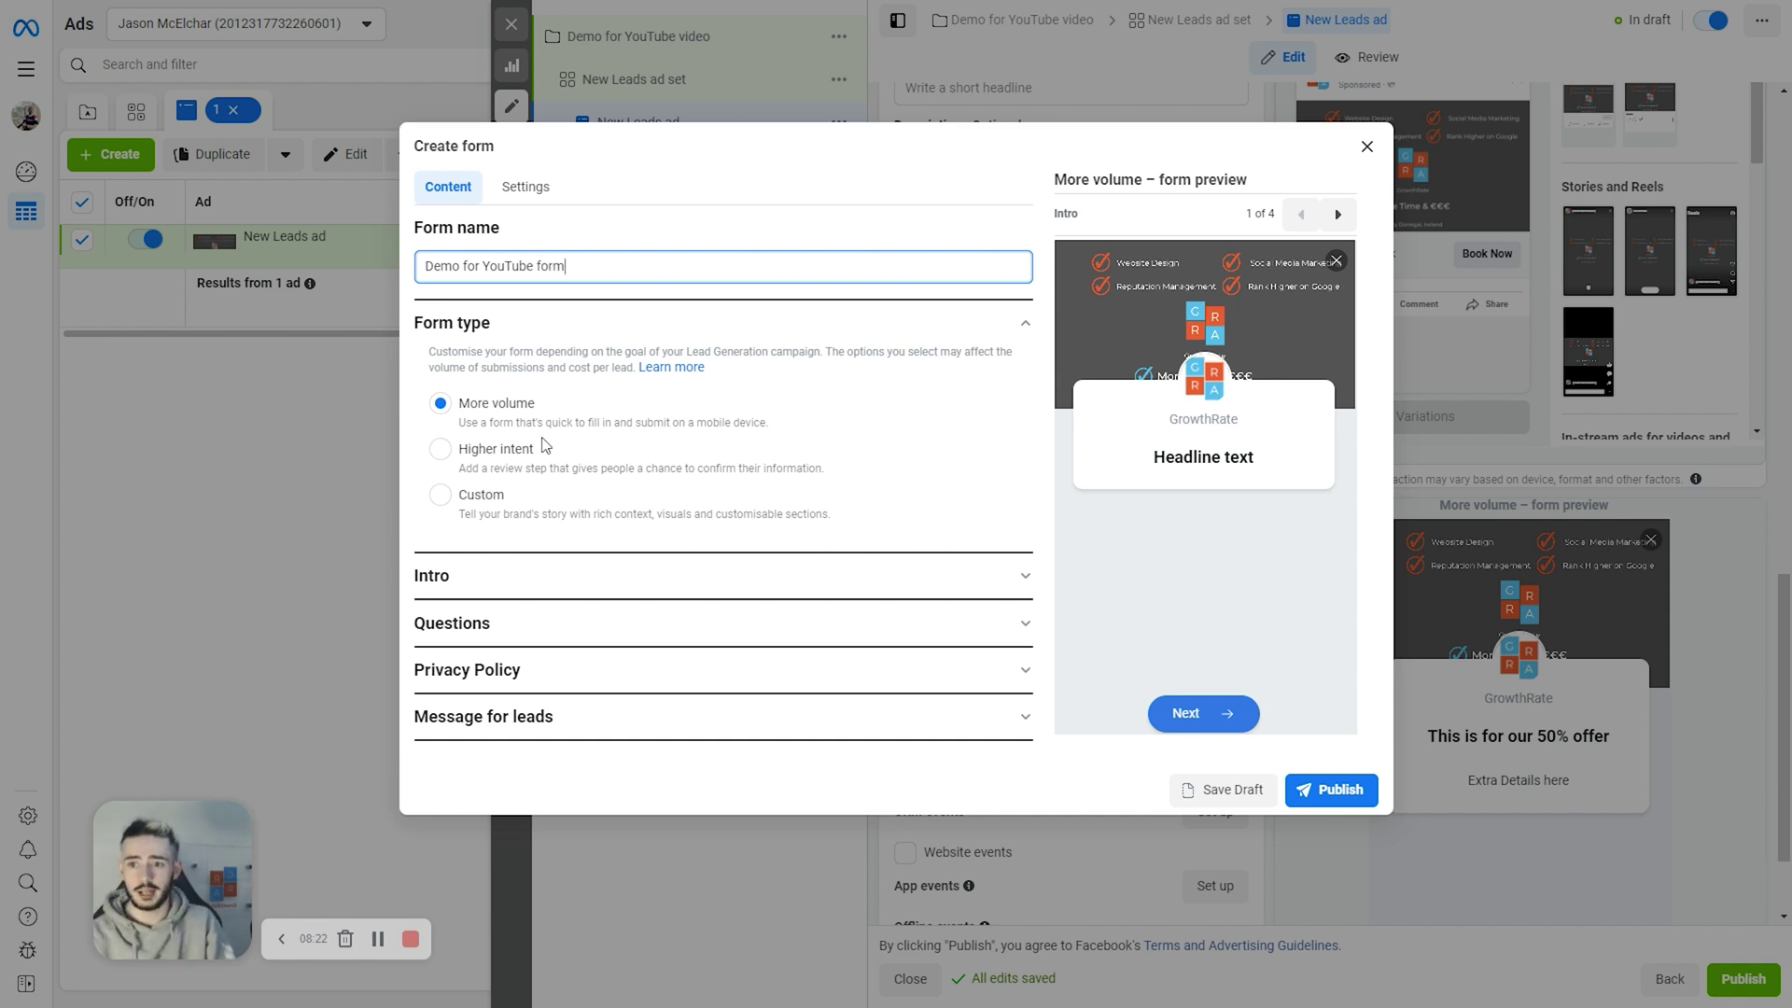
- Set the Intro greeting headline to 'Please fill the following form out to get your 30% off'
{"action": "left_click", "coordinate": [476, 579]}
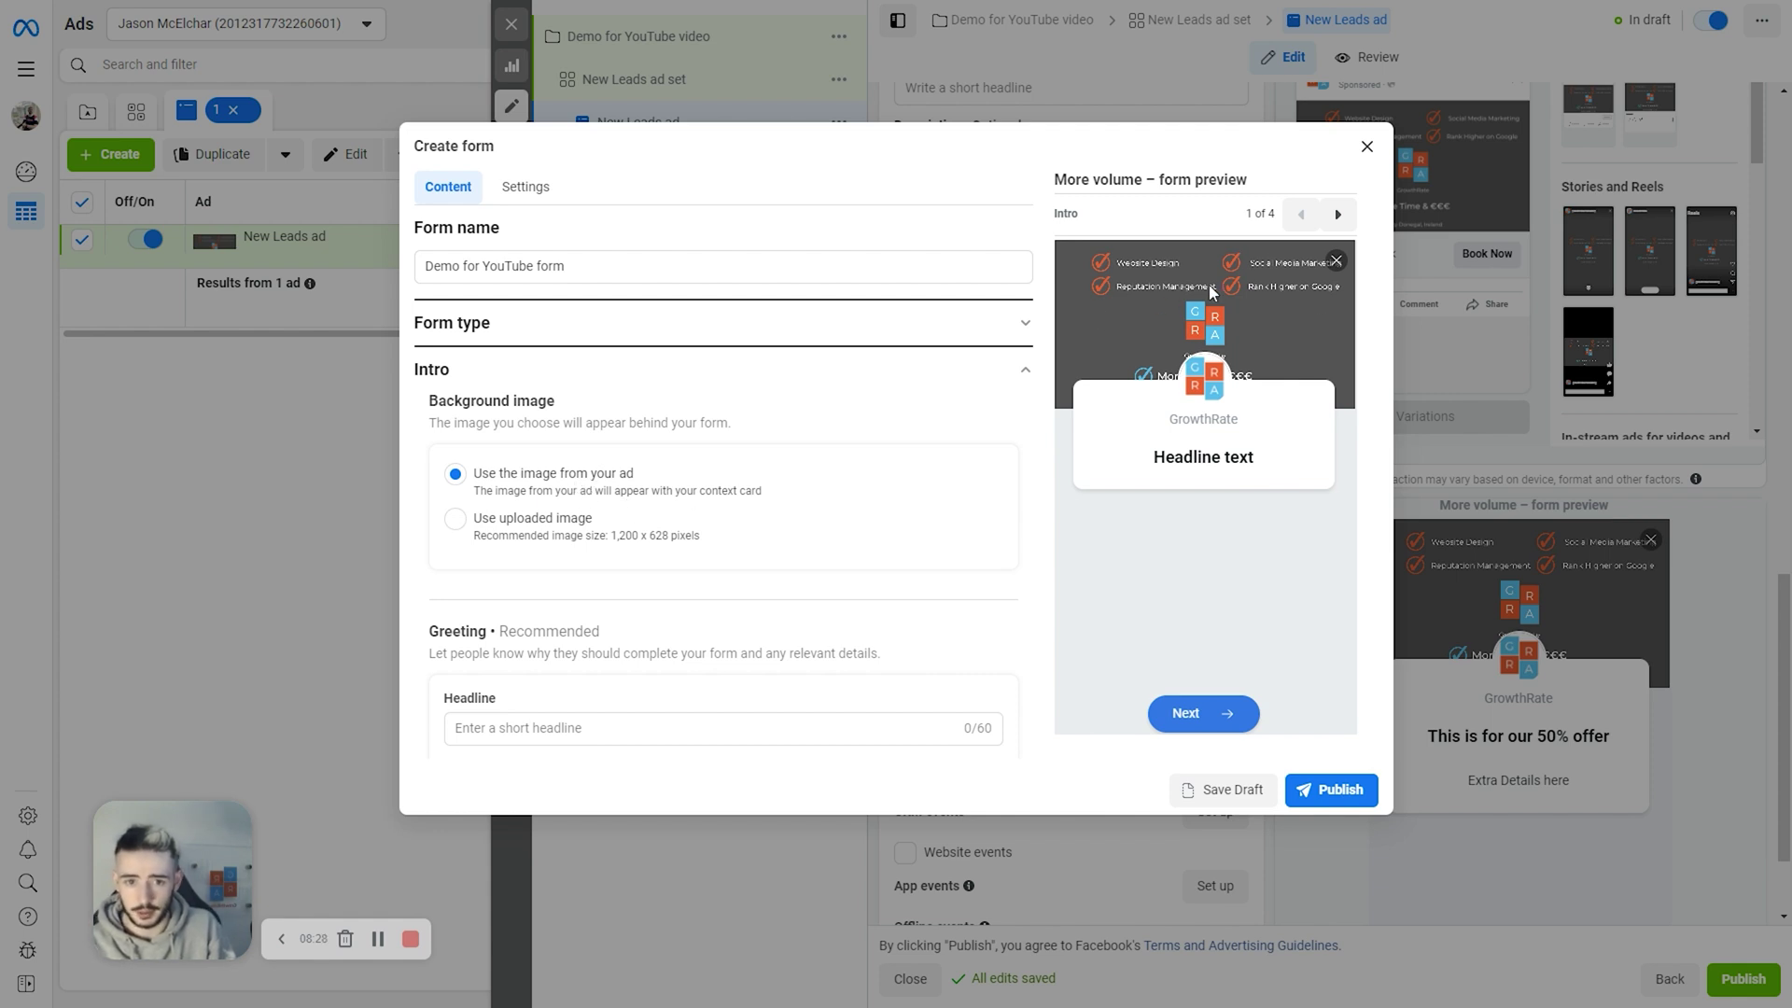
{"action": "scroll", "coordinate": [518, 509], "scroll_direction": "down", "scroll_amount": 3}
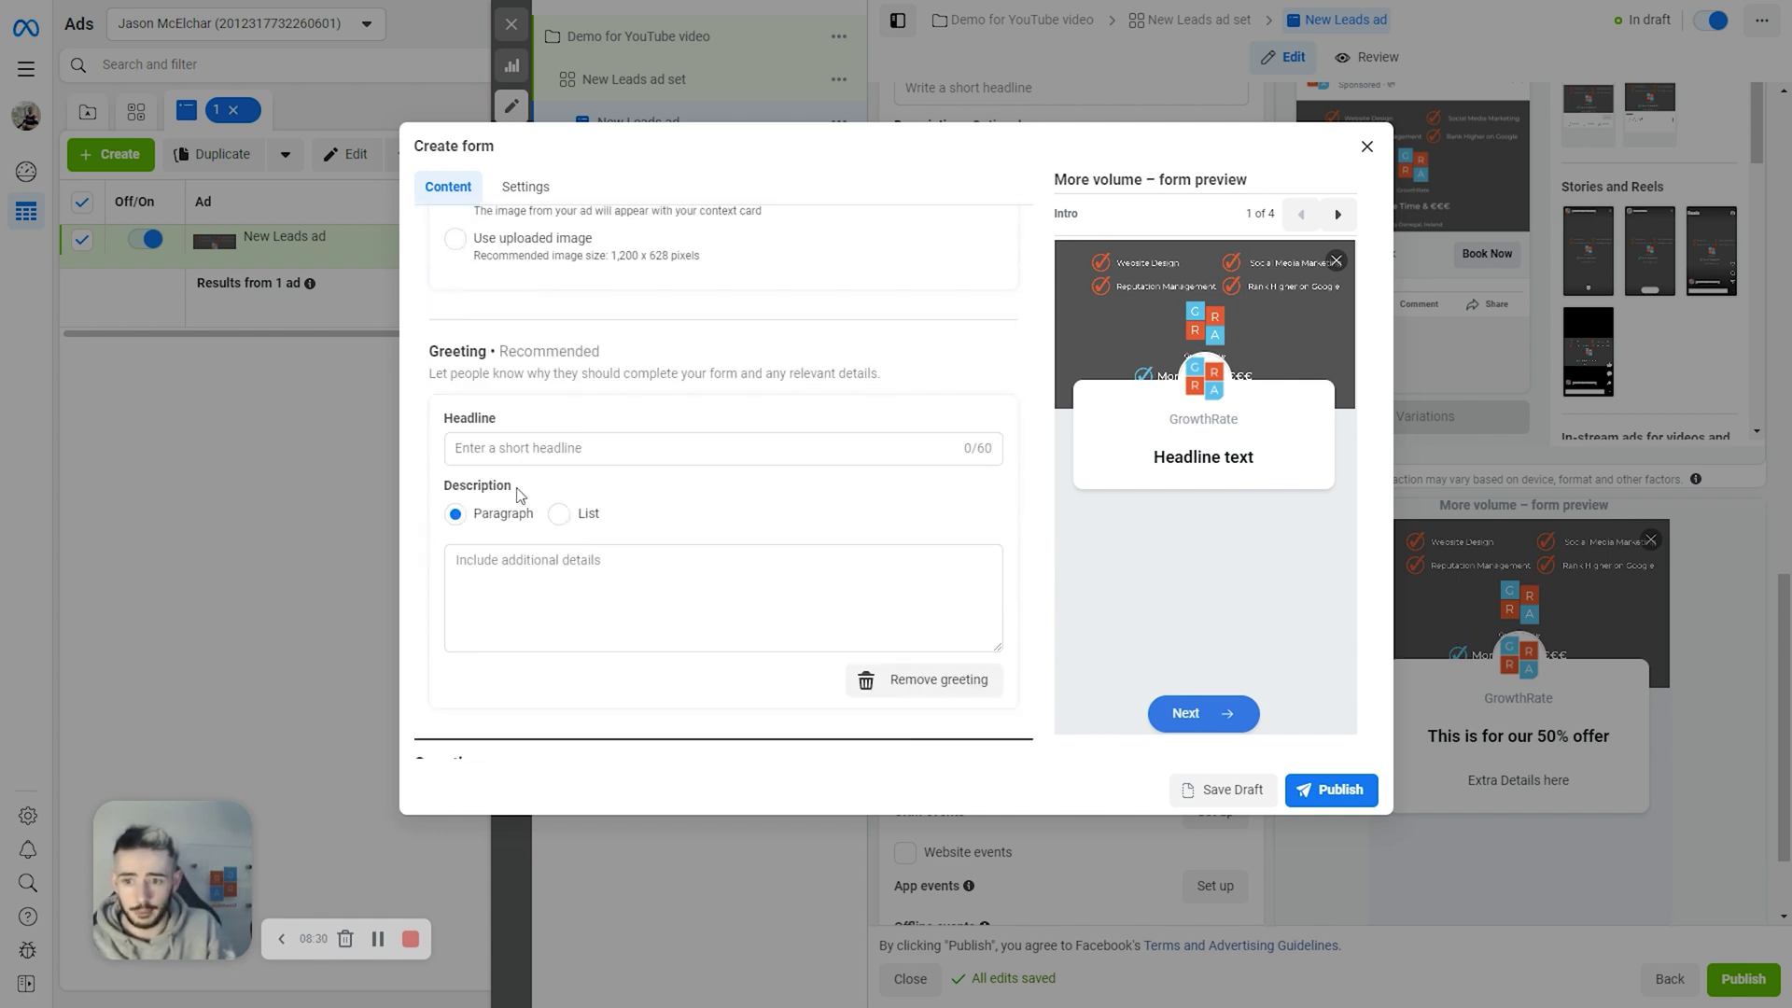
{"action": "left_click", "coordinate": [514, 447]}
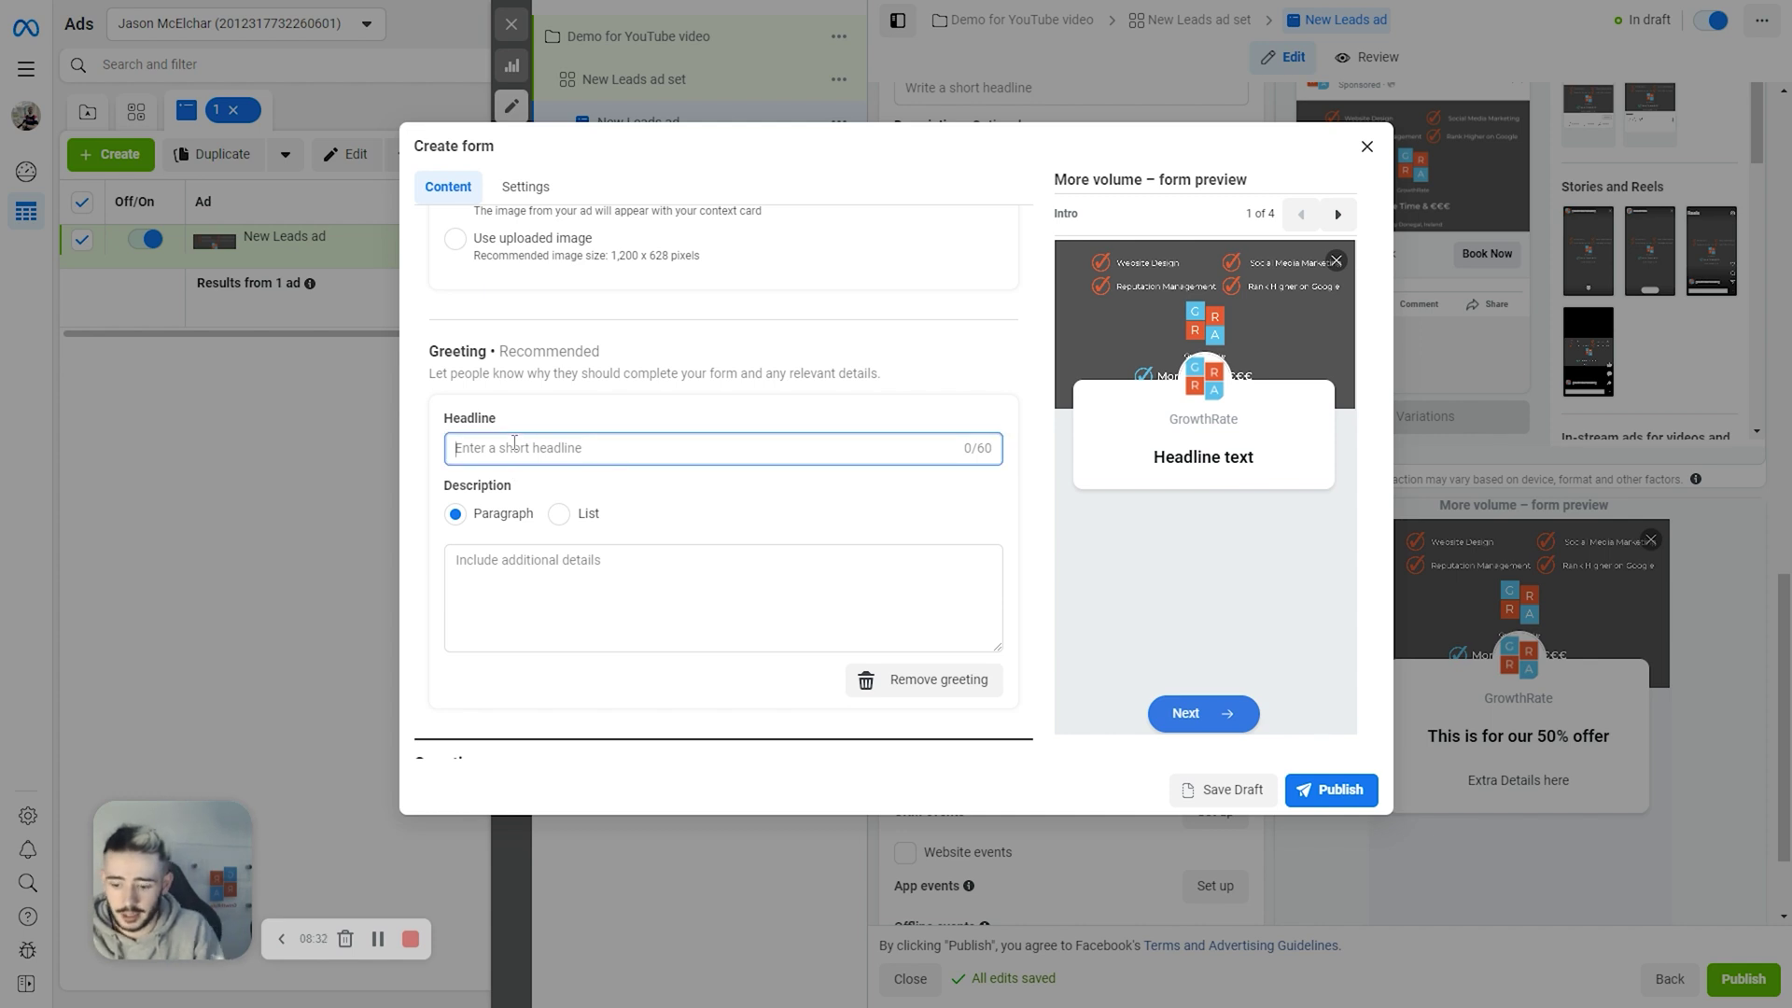
{"action": "type", "text": "Pl"}
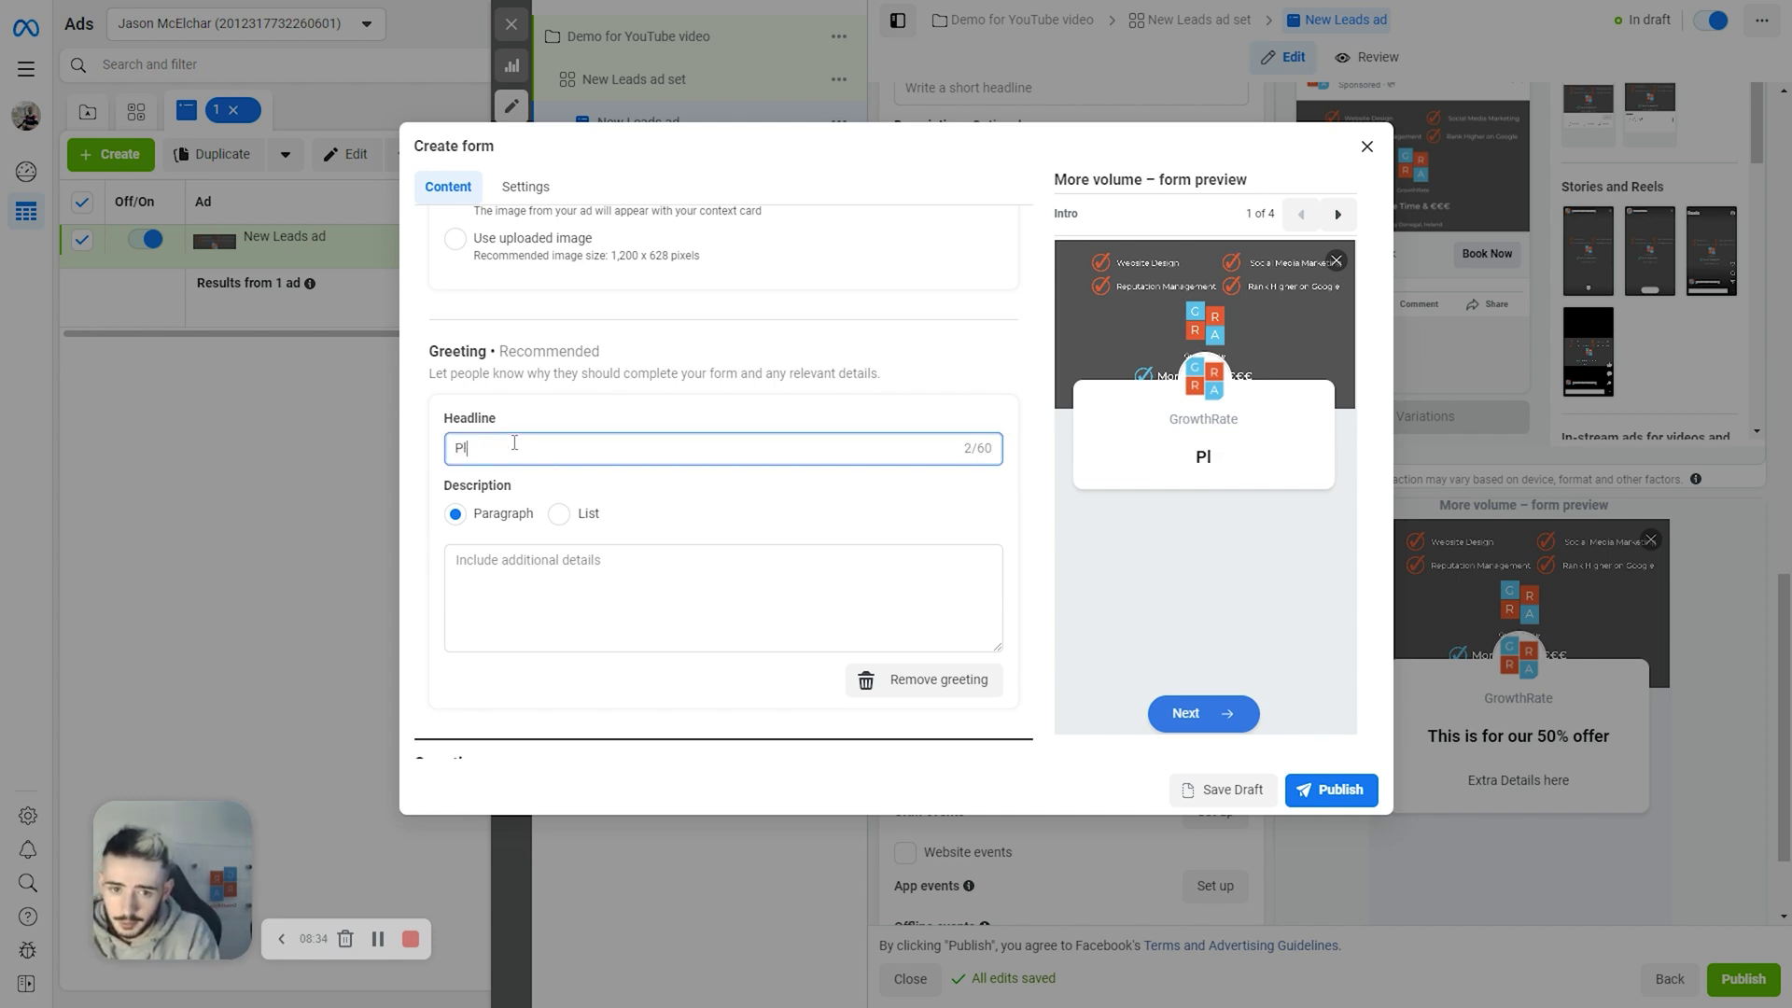
{"action": "type", "text": "ease fill the "}
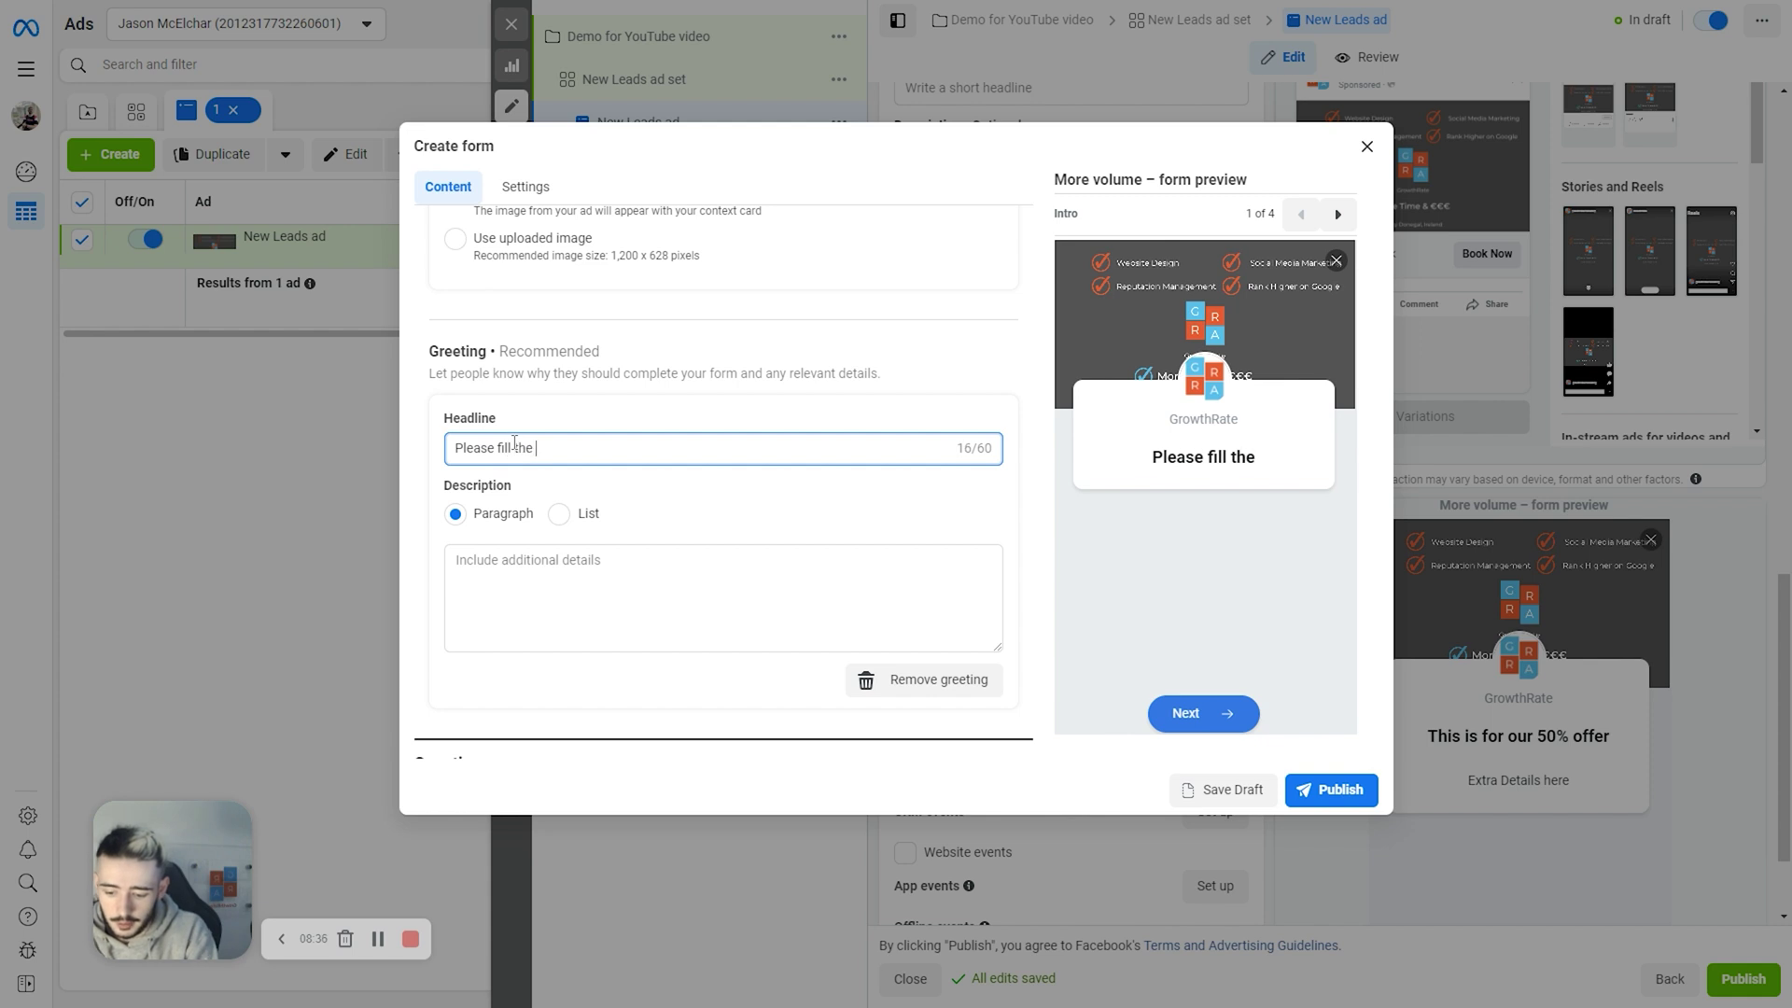
{"action": "type", "text": "following form out to get "}
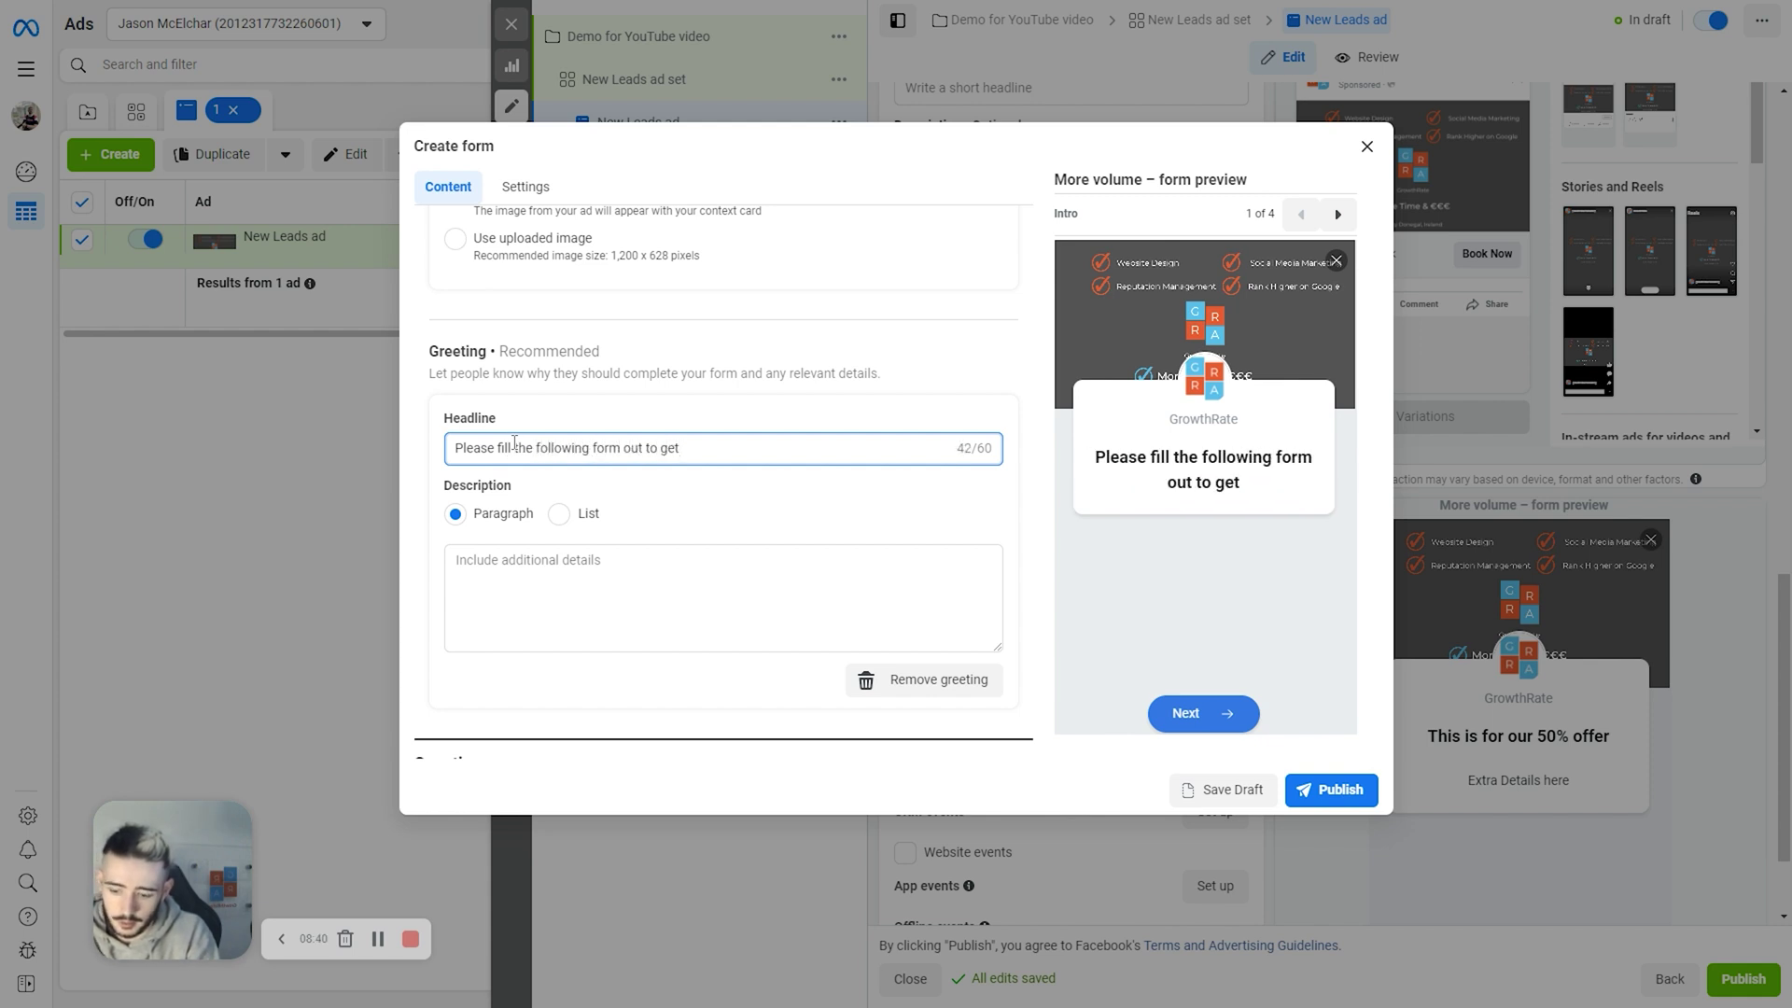
{"action": "type", "text": "your 30%"}
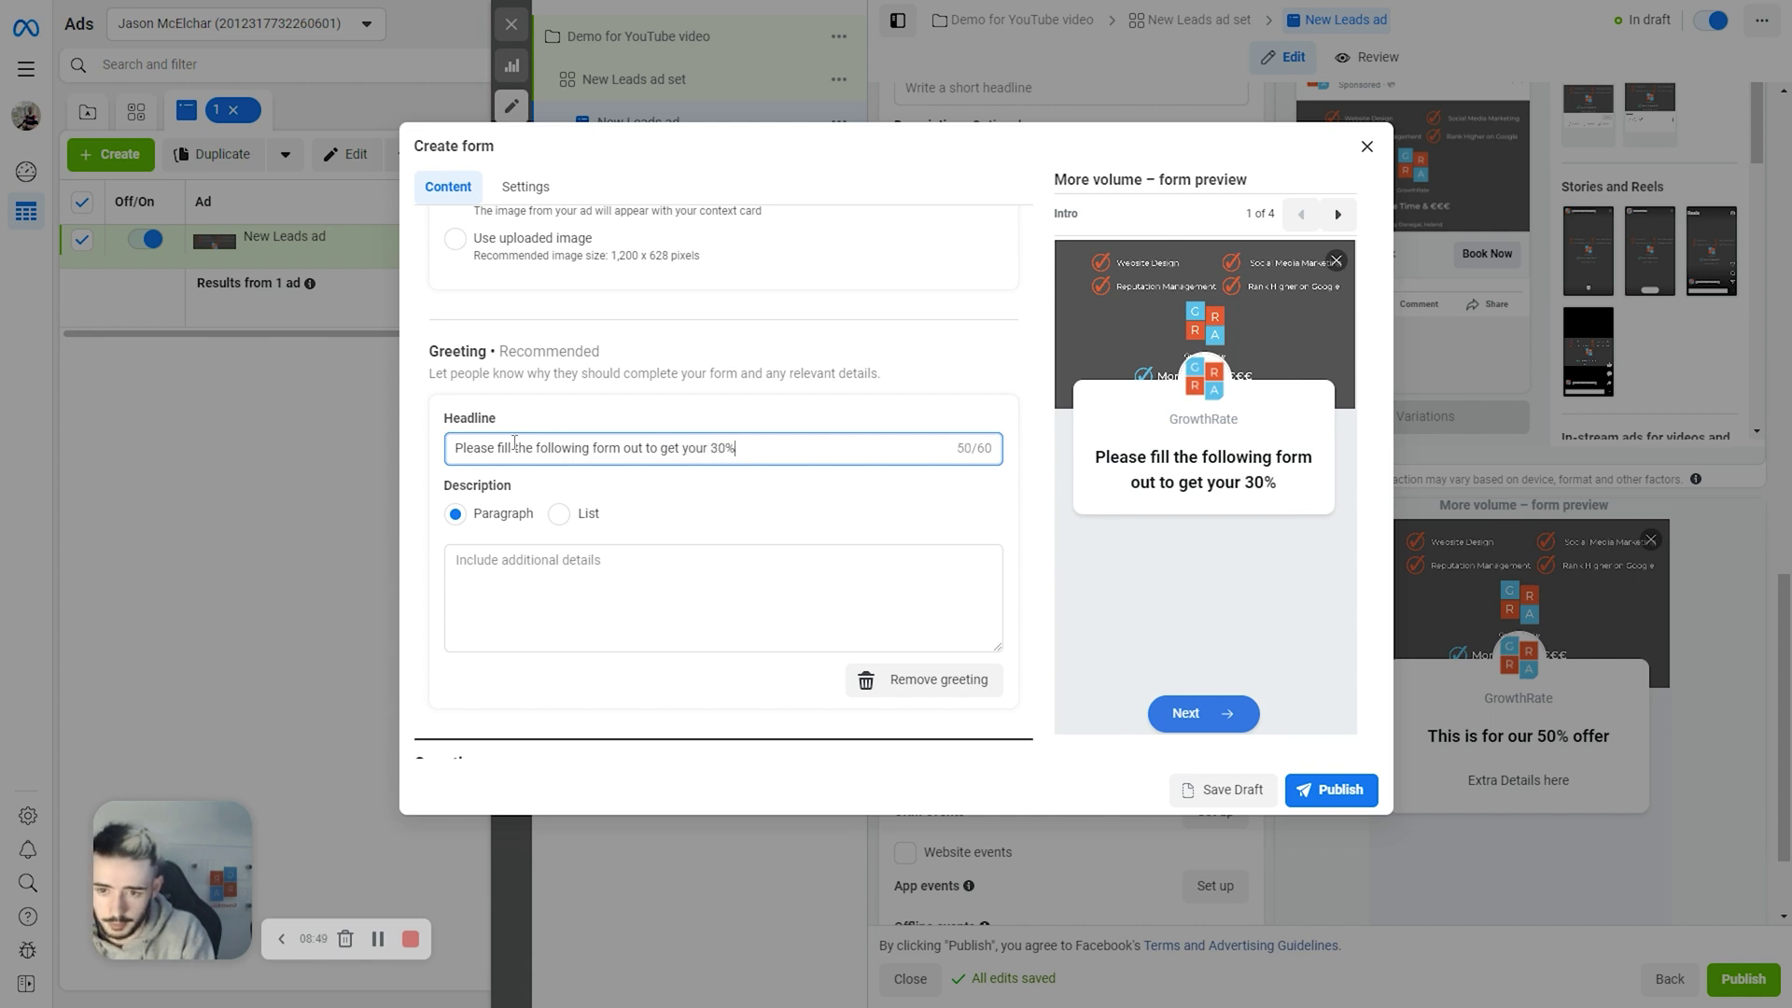
{"action": "type", "text": " off"}
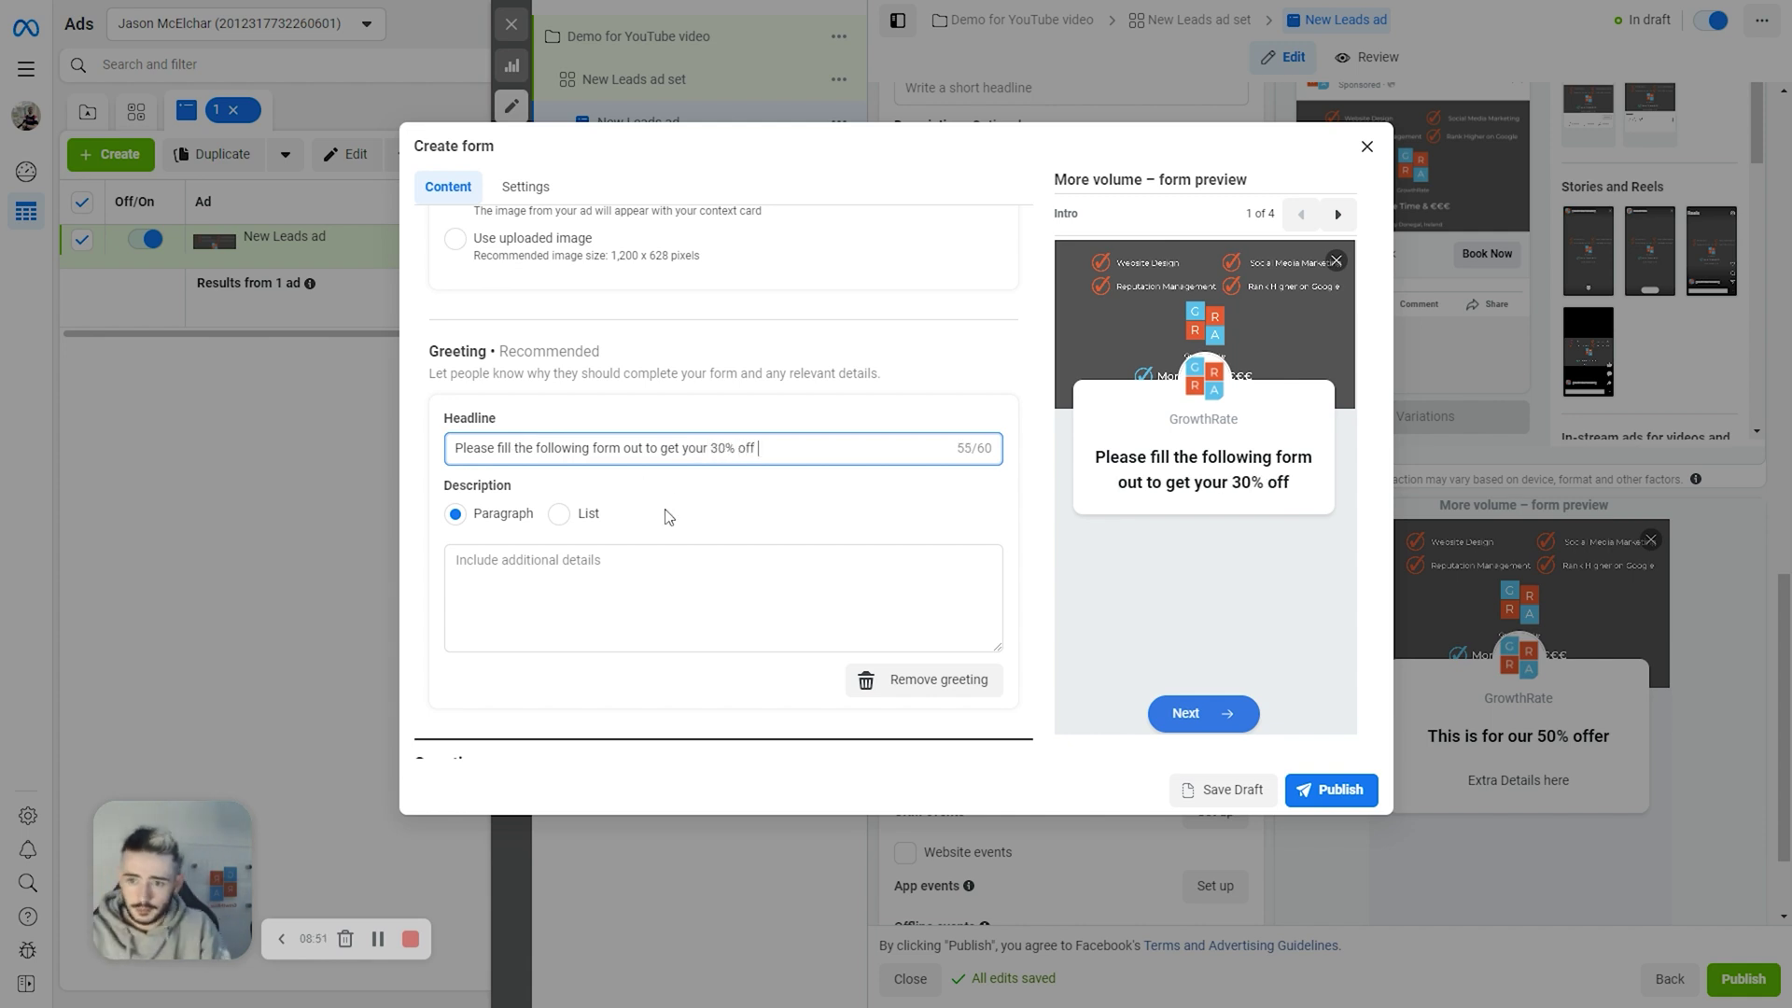
{"action": "key", "text": "BackSpace"}
{"action": "scroll", "coordinate": [644, 541], "scroll_direction": "down", "scroll_amount": 2}
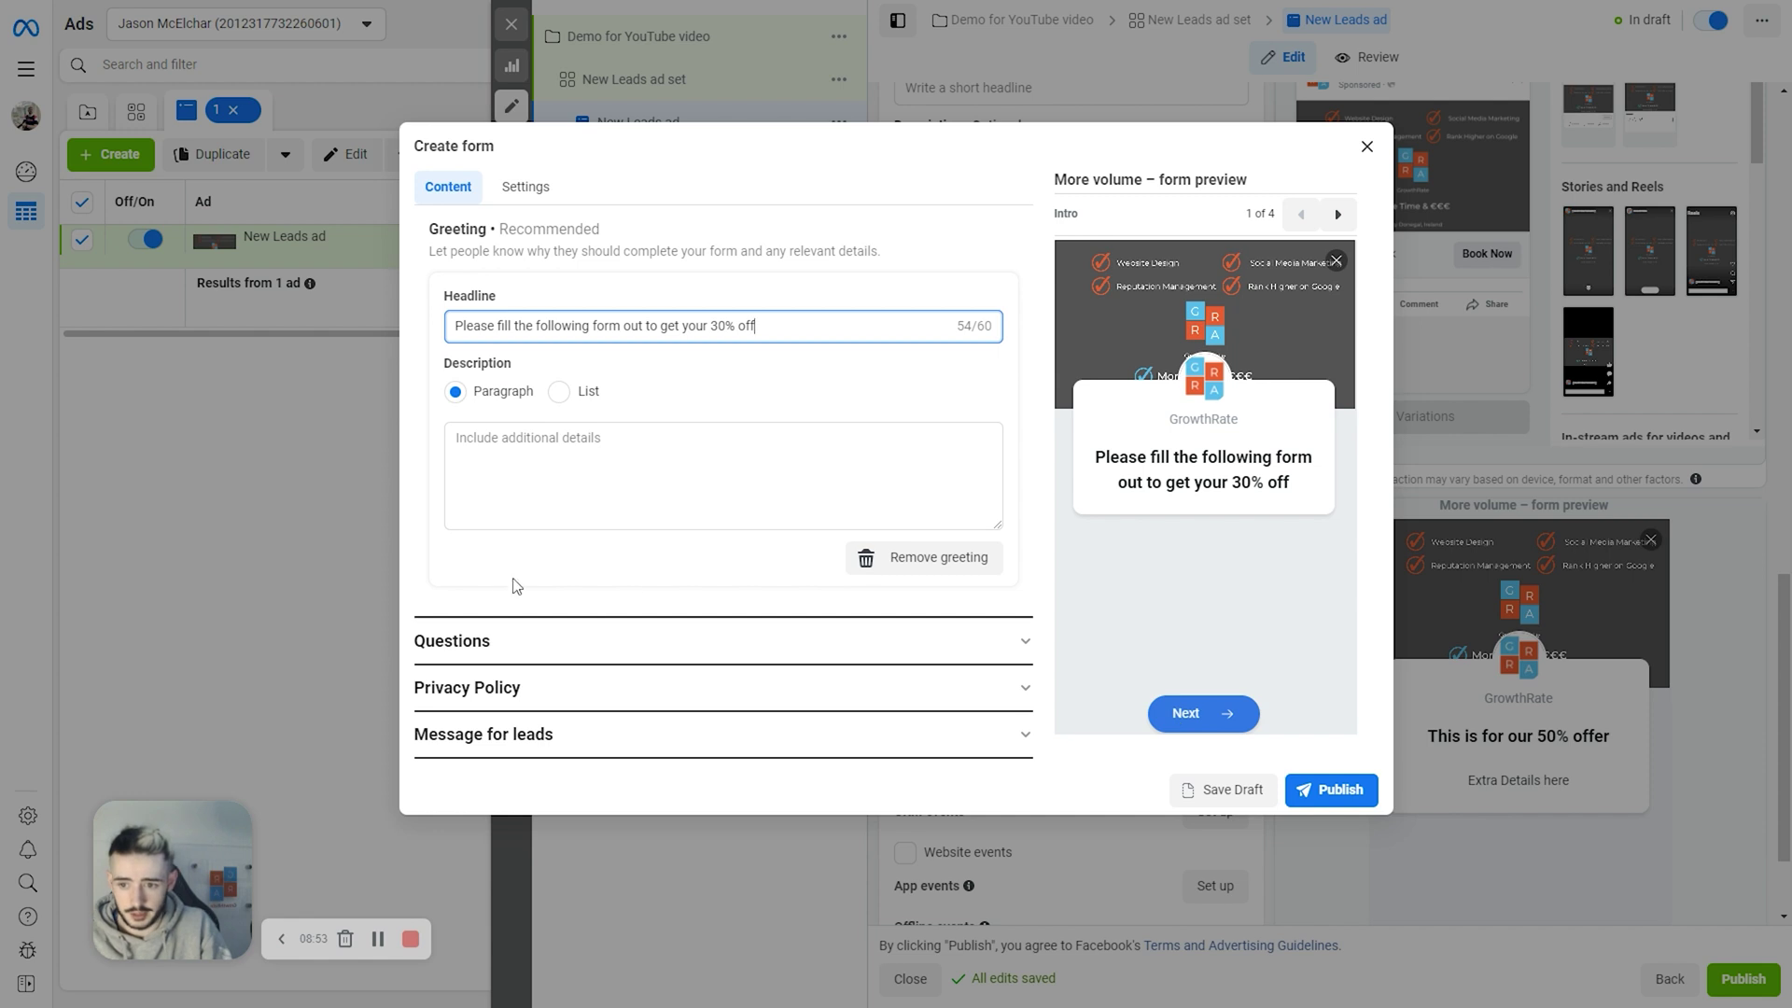
{"action": "left_click", "coordinate": [472, 641]}
- Add a Phone number prefill question from Contact fields, after trying to move Full name above Email
{"action": "scroll", "coordinate": [504, 523], "scroll_direction": "down", "scroll_amount": 1}
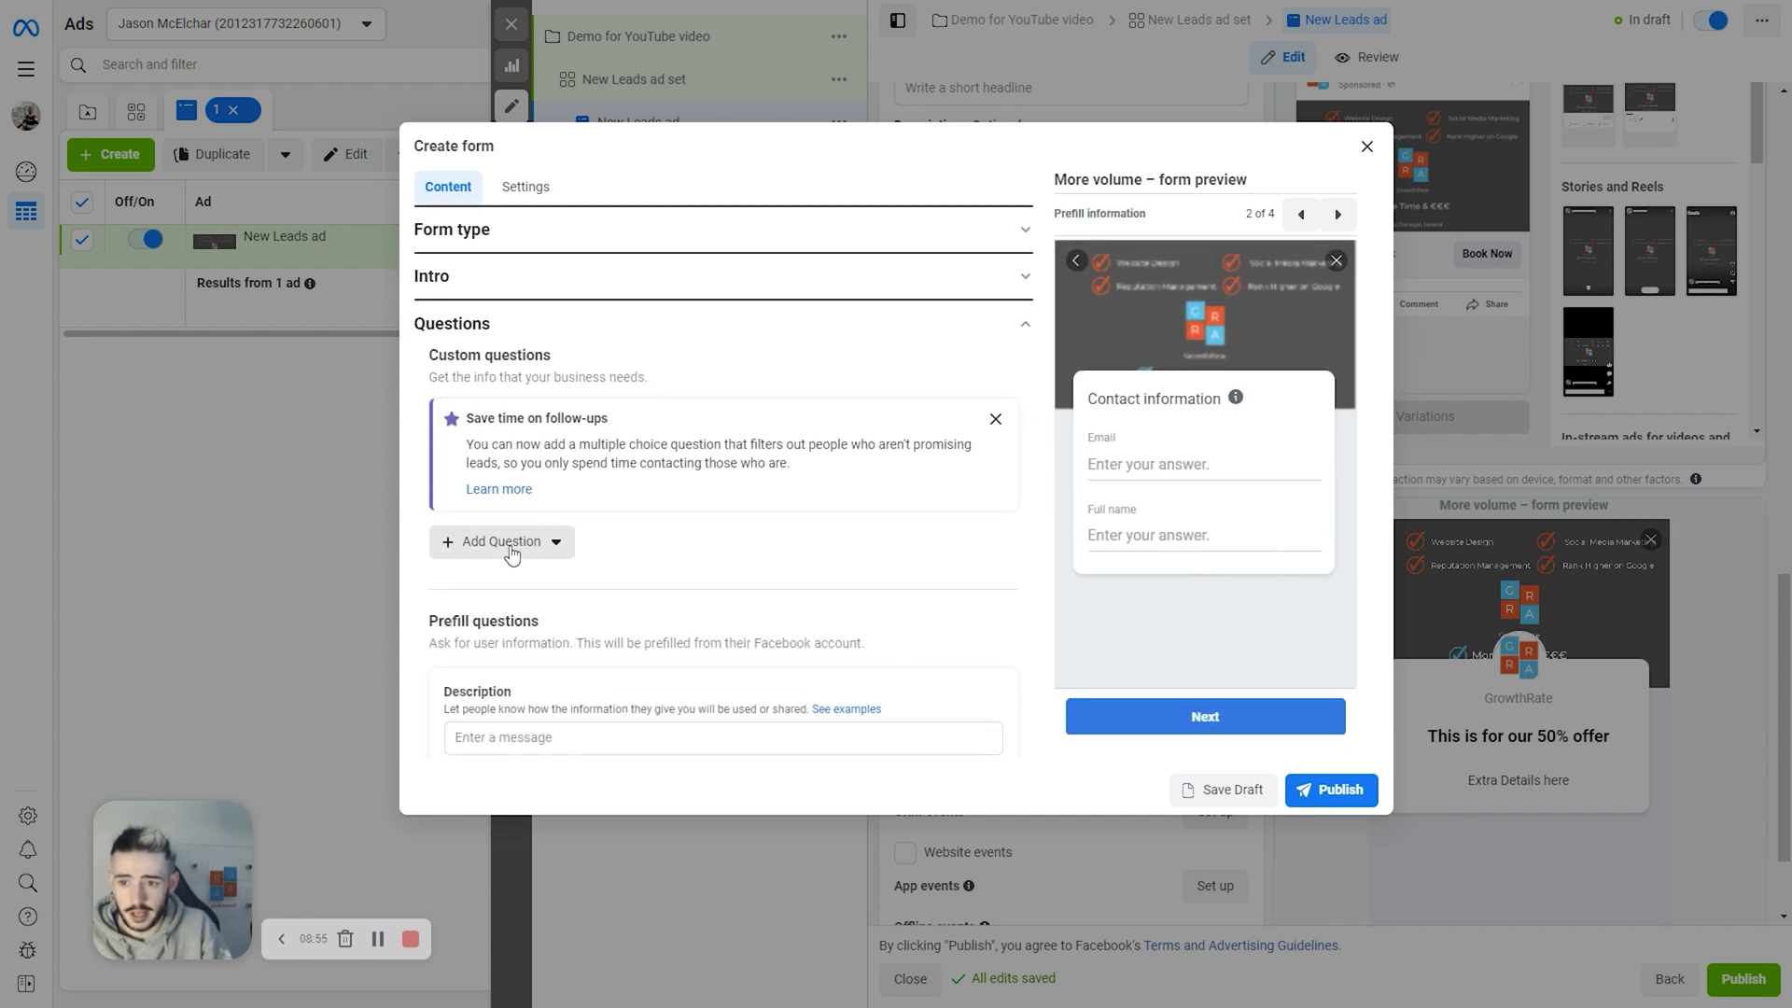
{"action": "scroll", "coordinate": [511, 555], "scroll_direction": "down", "scroll_amount": 4}
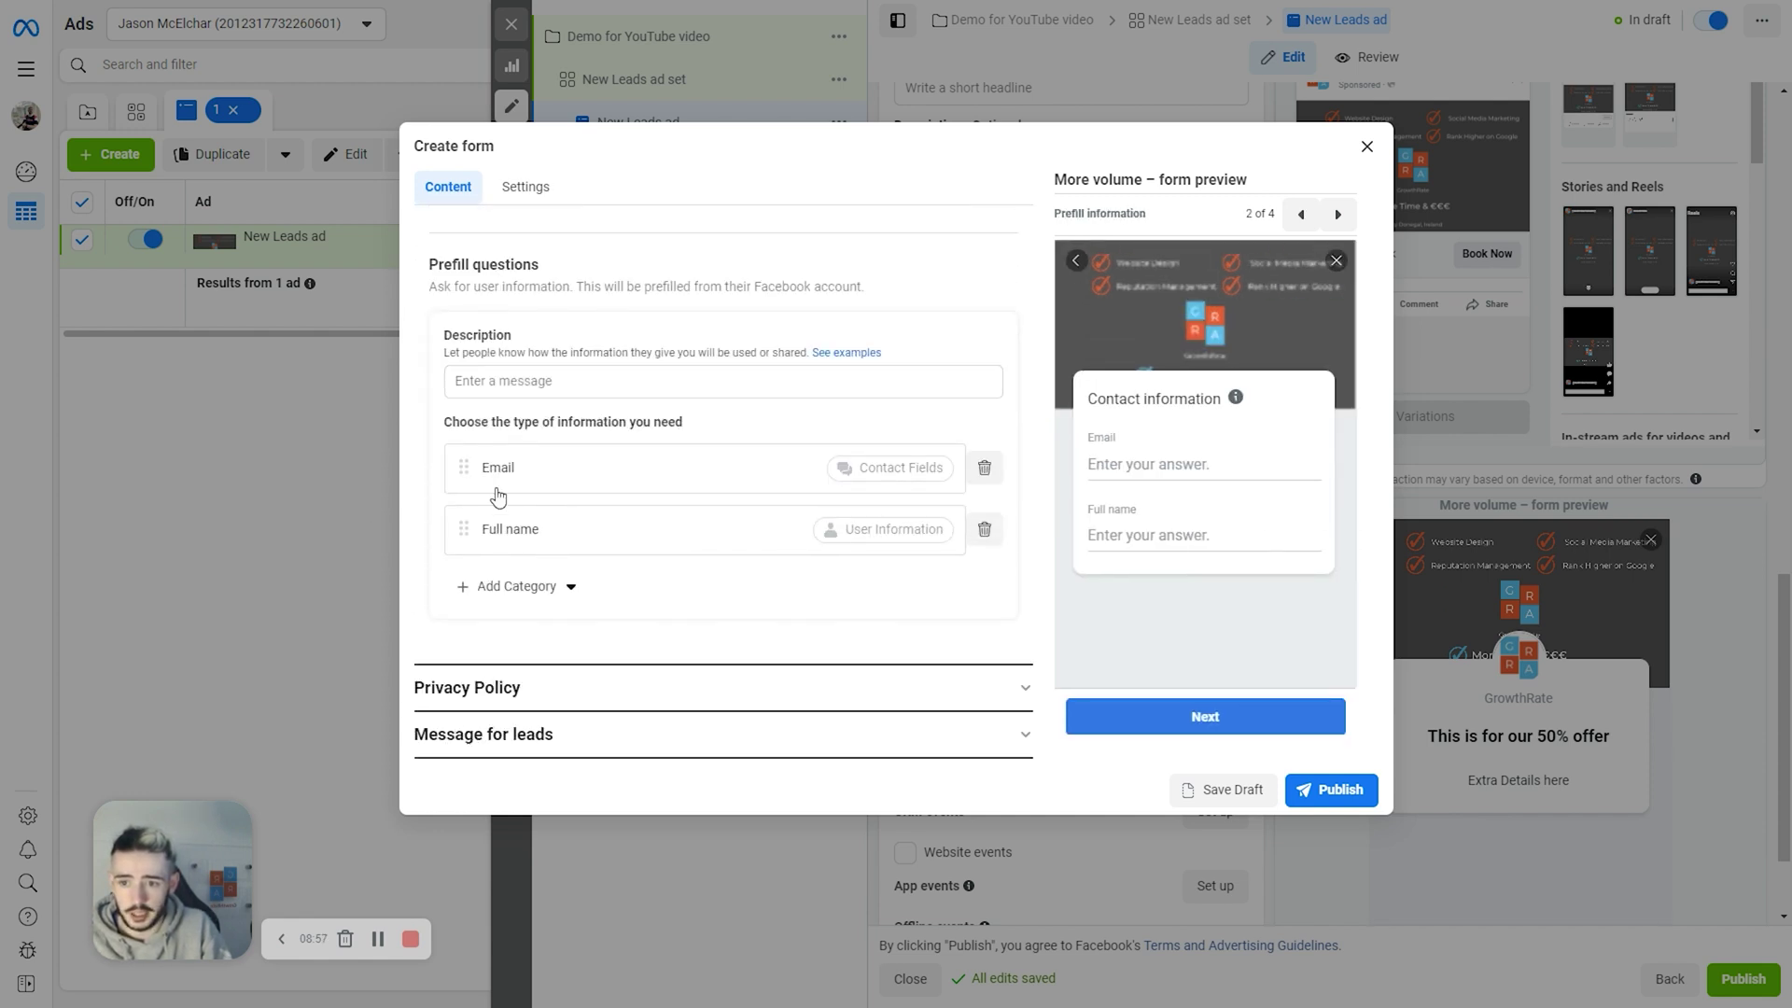
{"action": "left_click_drag", "start_coordinate": [464, 525], "coordinate": [462, 461]}
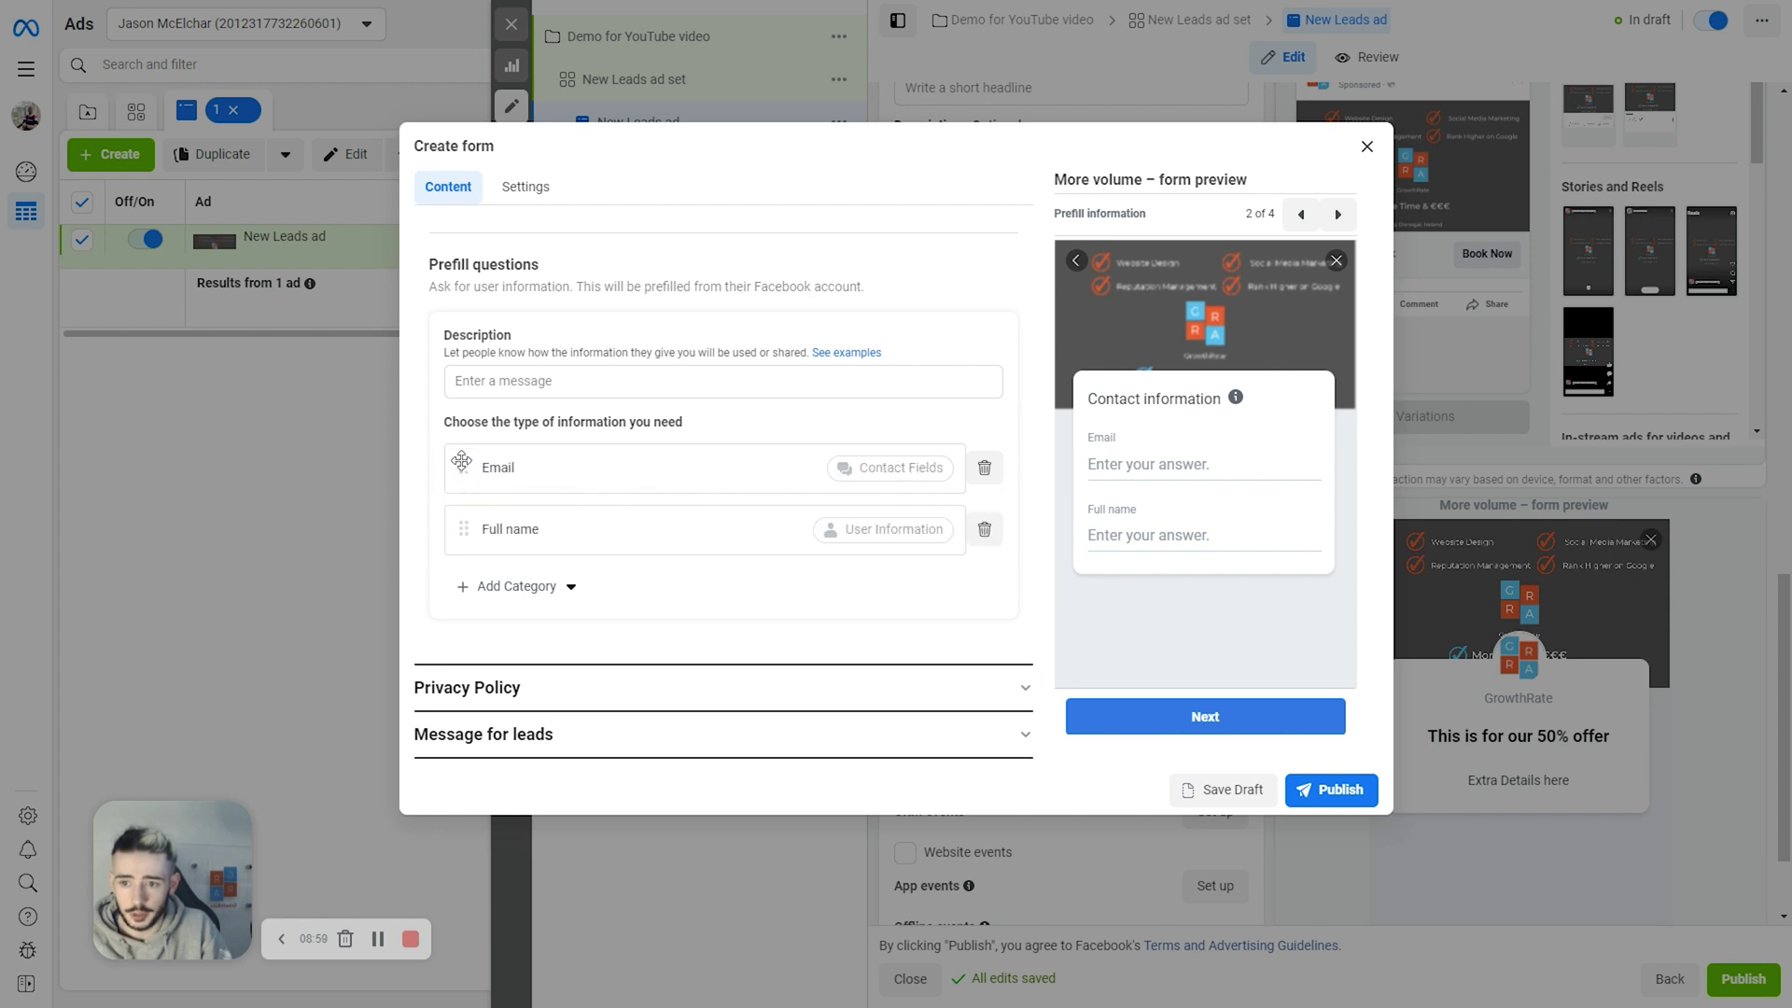
{"action": "left_click", "coordinate": [514, 589]}
{"action": "mouse_move", "coordinate": [598, 629]}
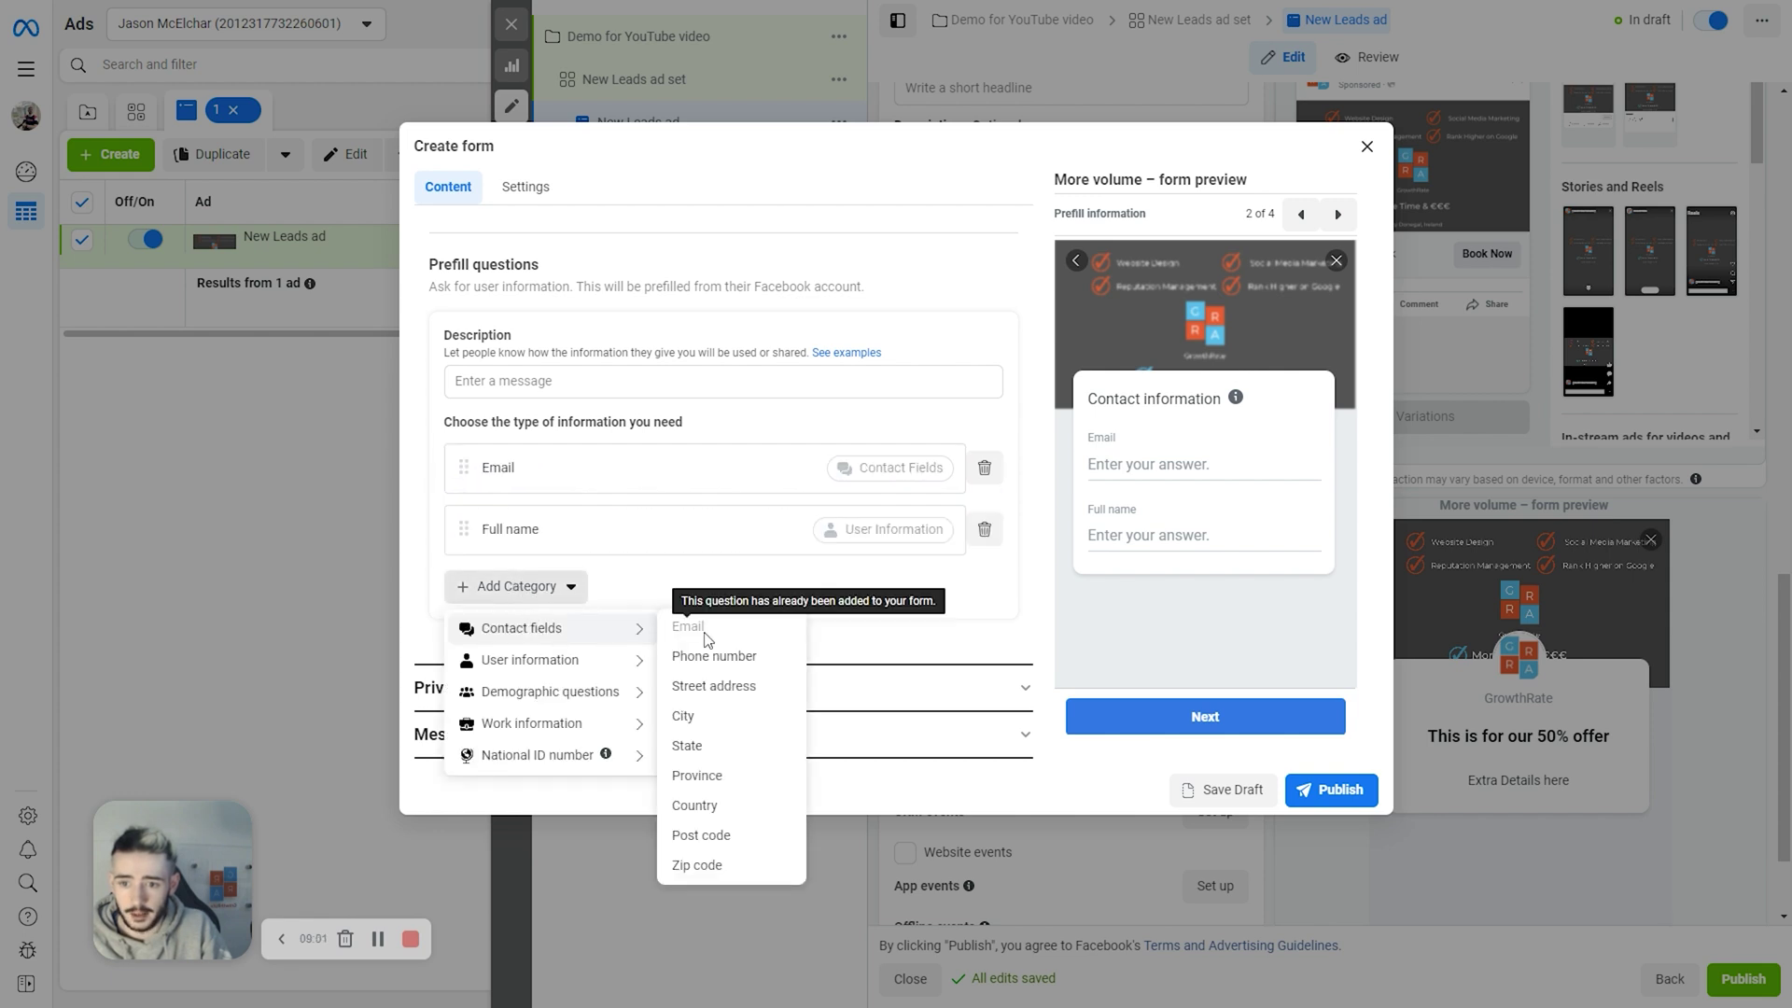
{"action": "left_click", "coordinate": [717, 658]}
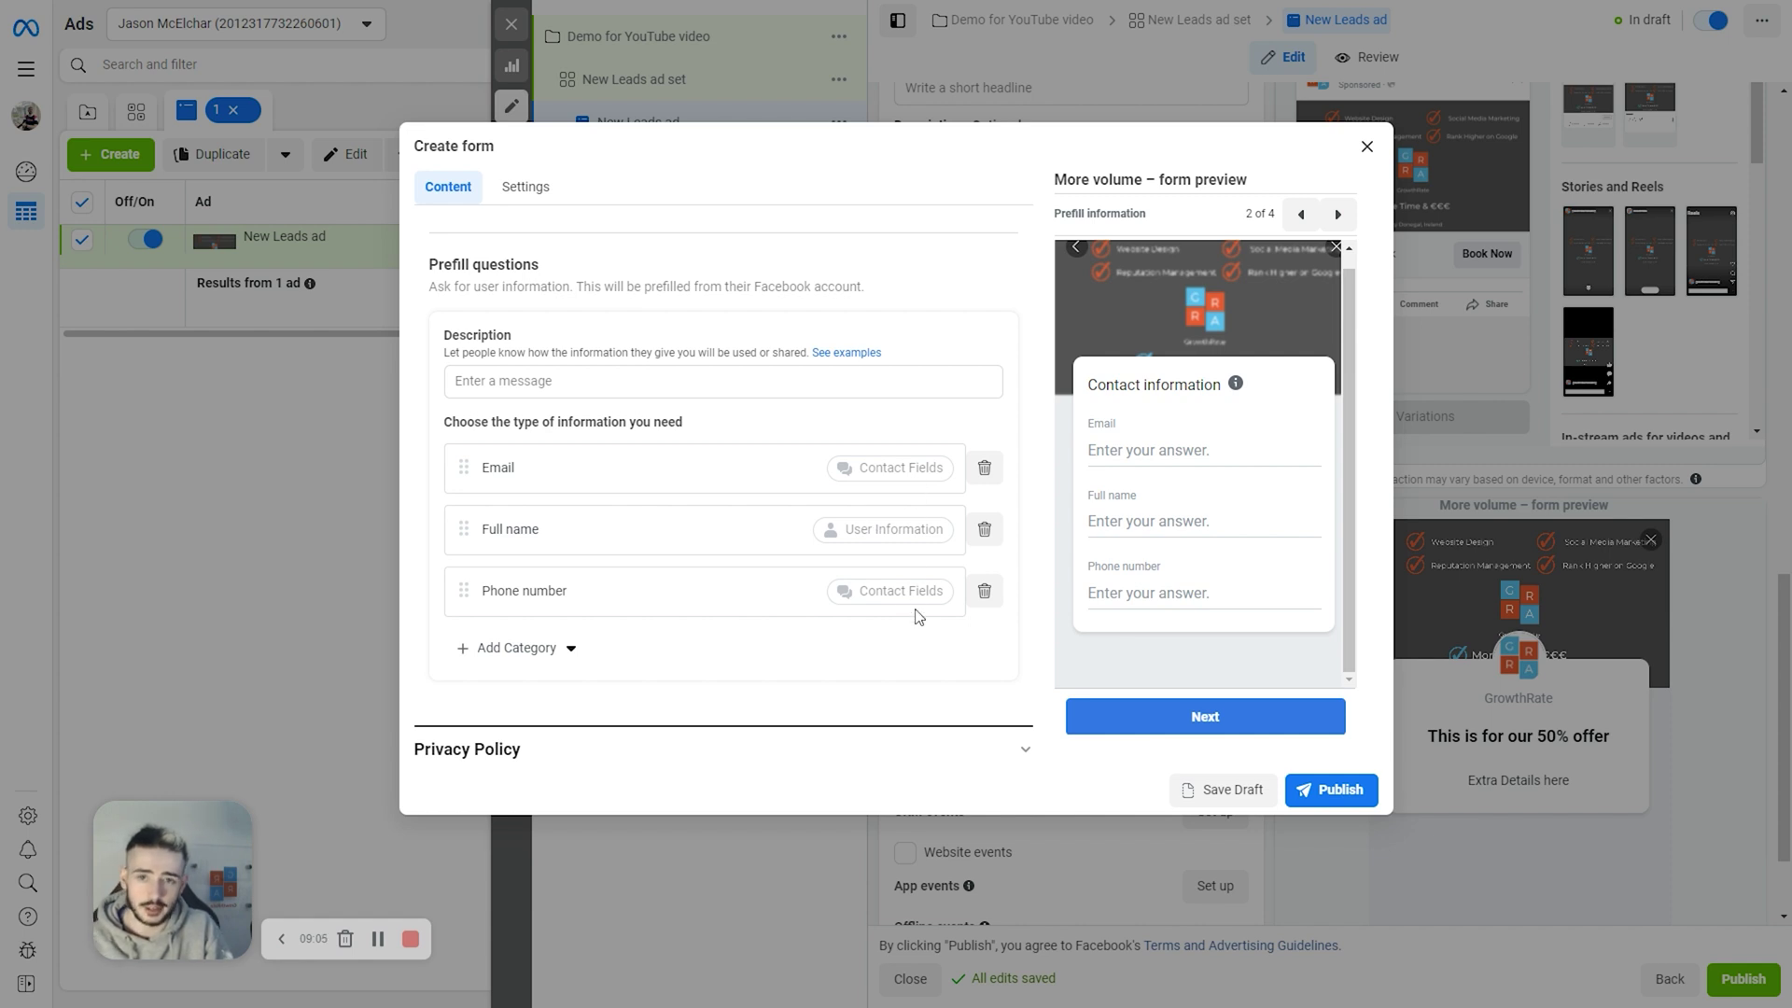
- Check the form's privacy policy settings and collapse them again
{"action": "scroll", "coordinate": [962, 546], "scroll_direction": "down", "scroll_amount": 1}
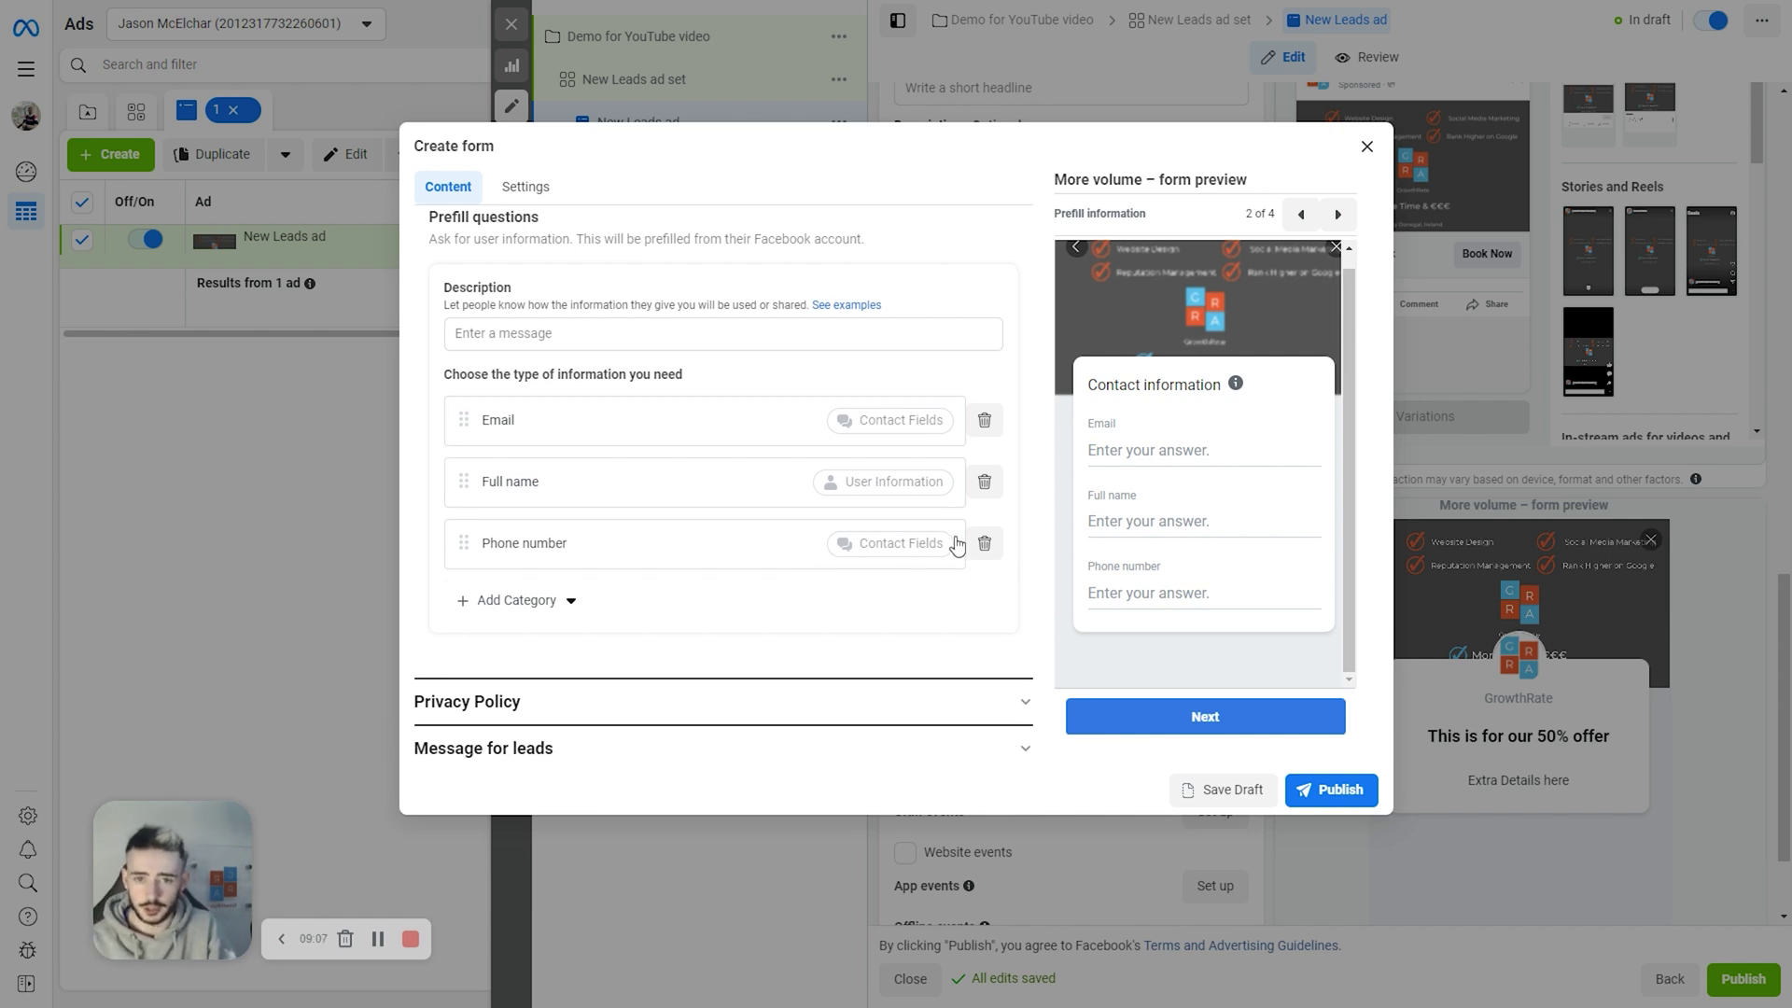
{"action": "left_click", "coordinate": [556, 686]}
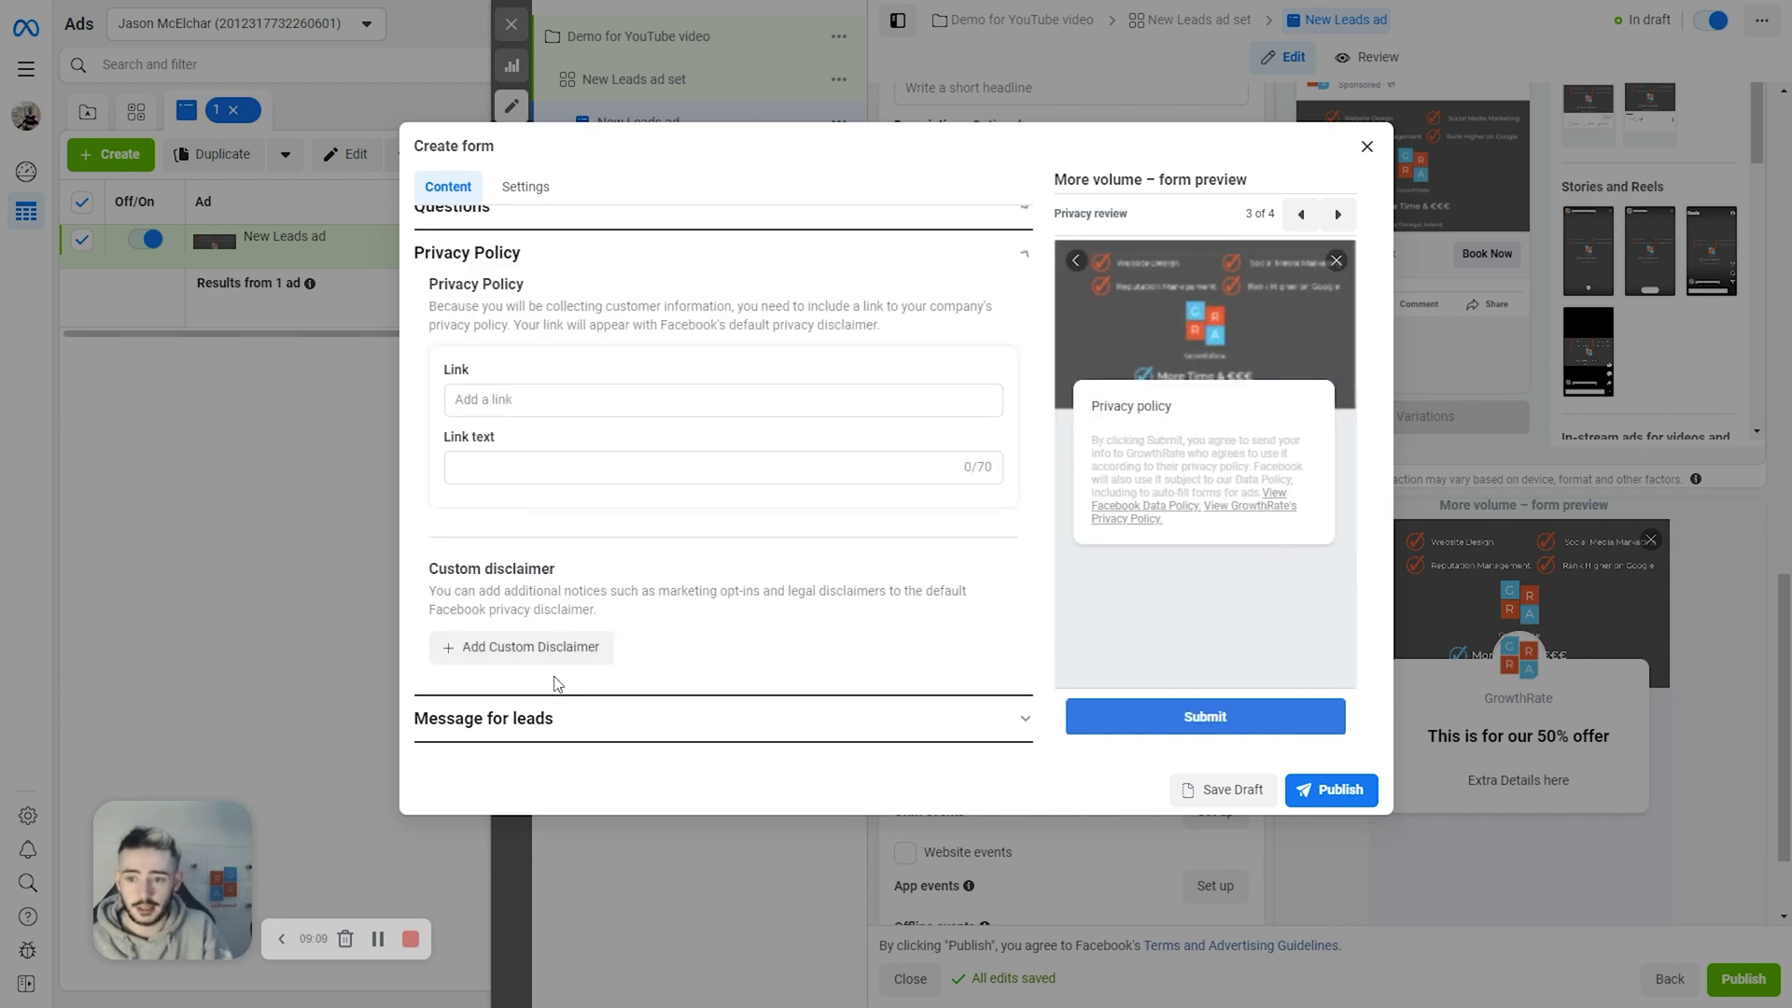
{"action": "left_click", "coordinate": [490, 271]}
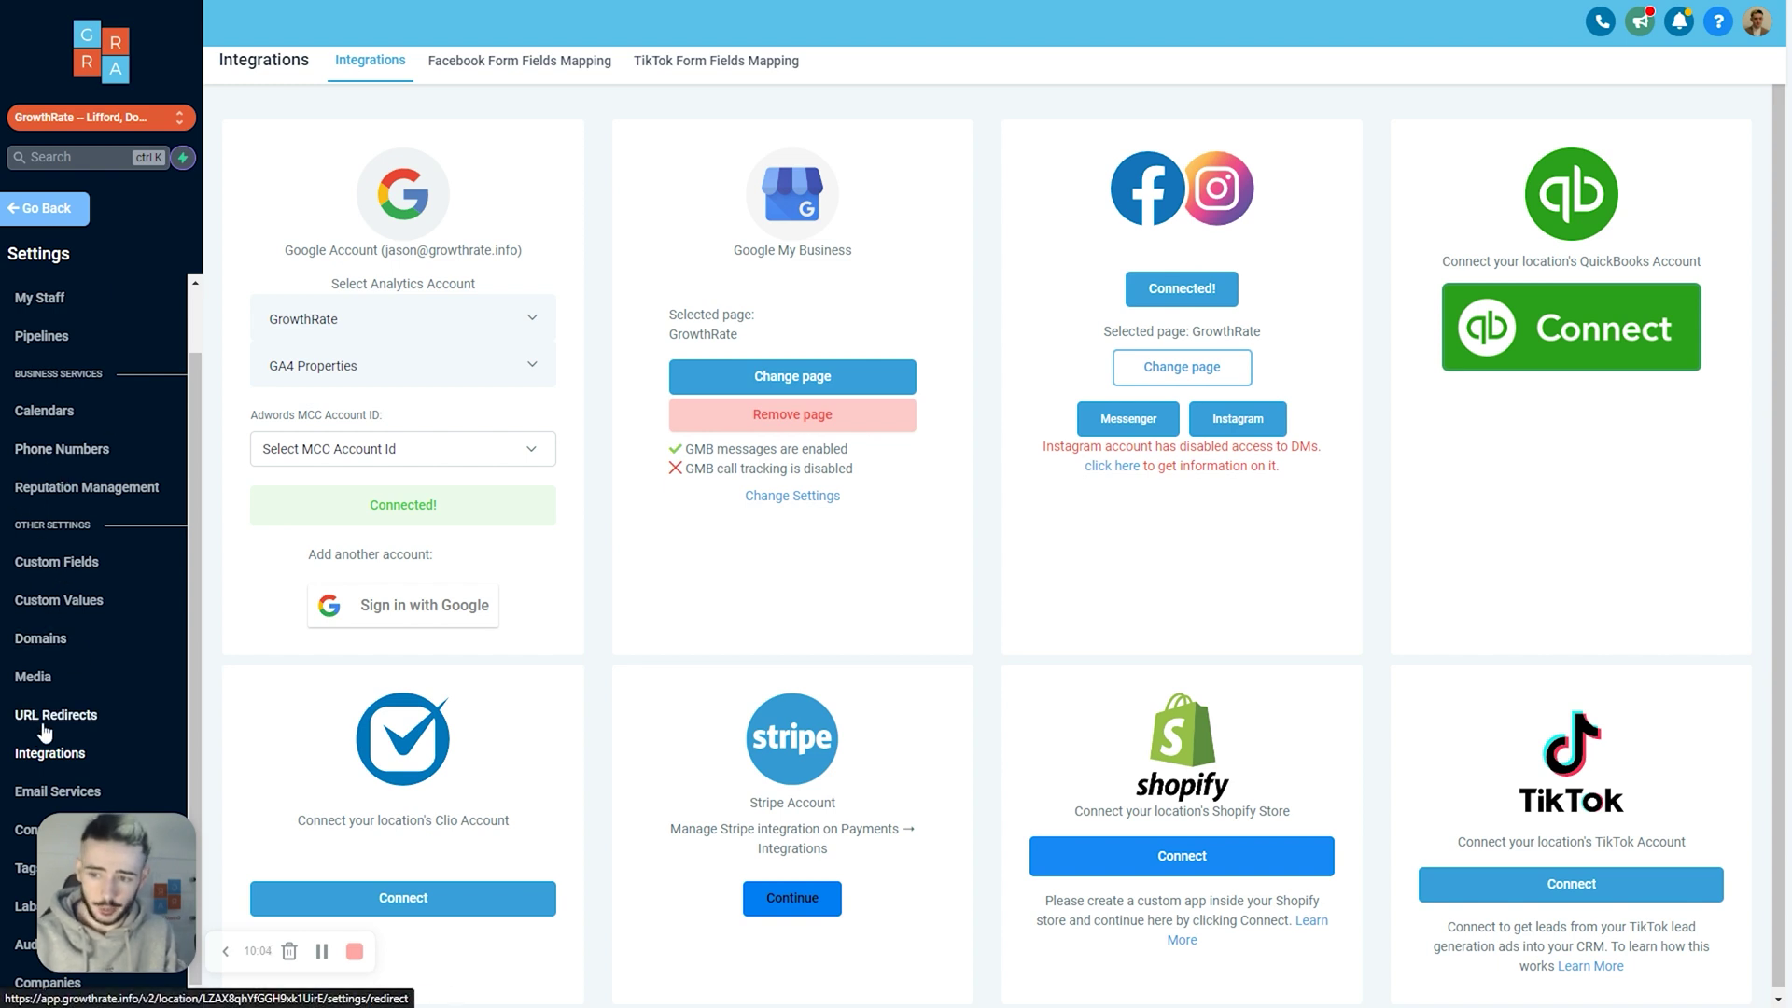
- Map the Demo for YouTube form's Email, Full name and Phone number to contact fields and save
{"action": "left_click", "coordinate": [512, 74]}
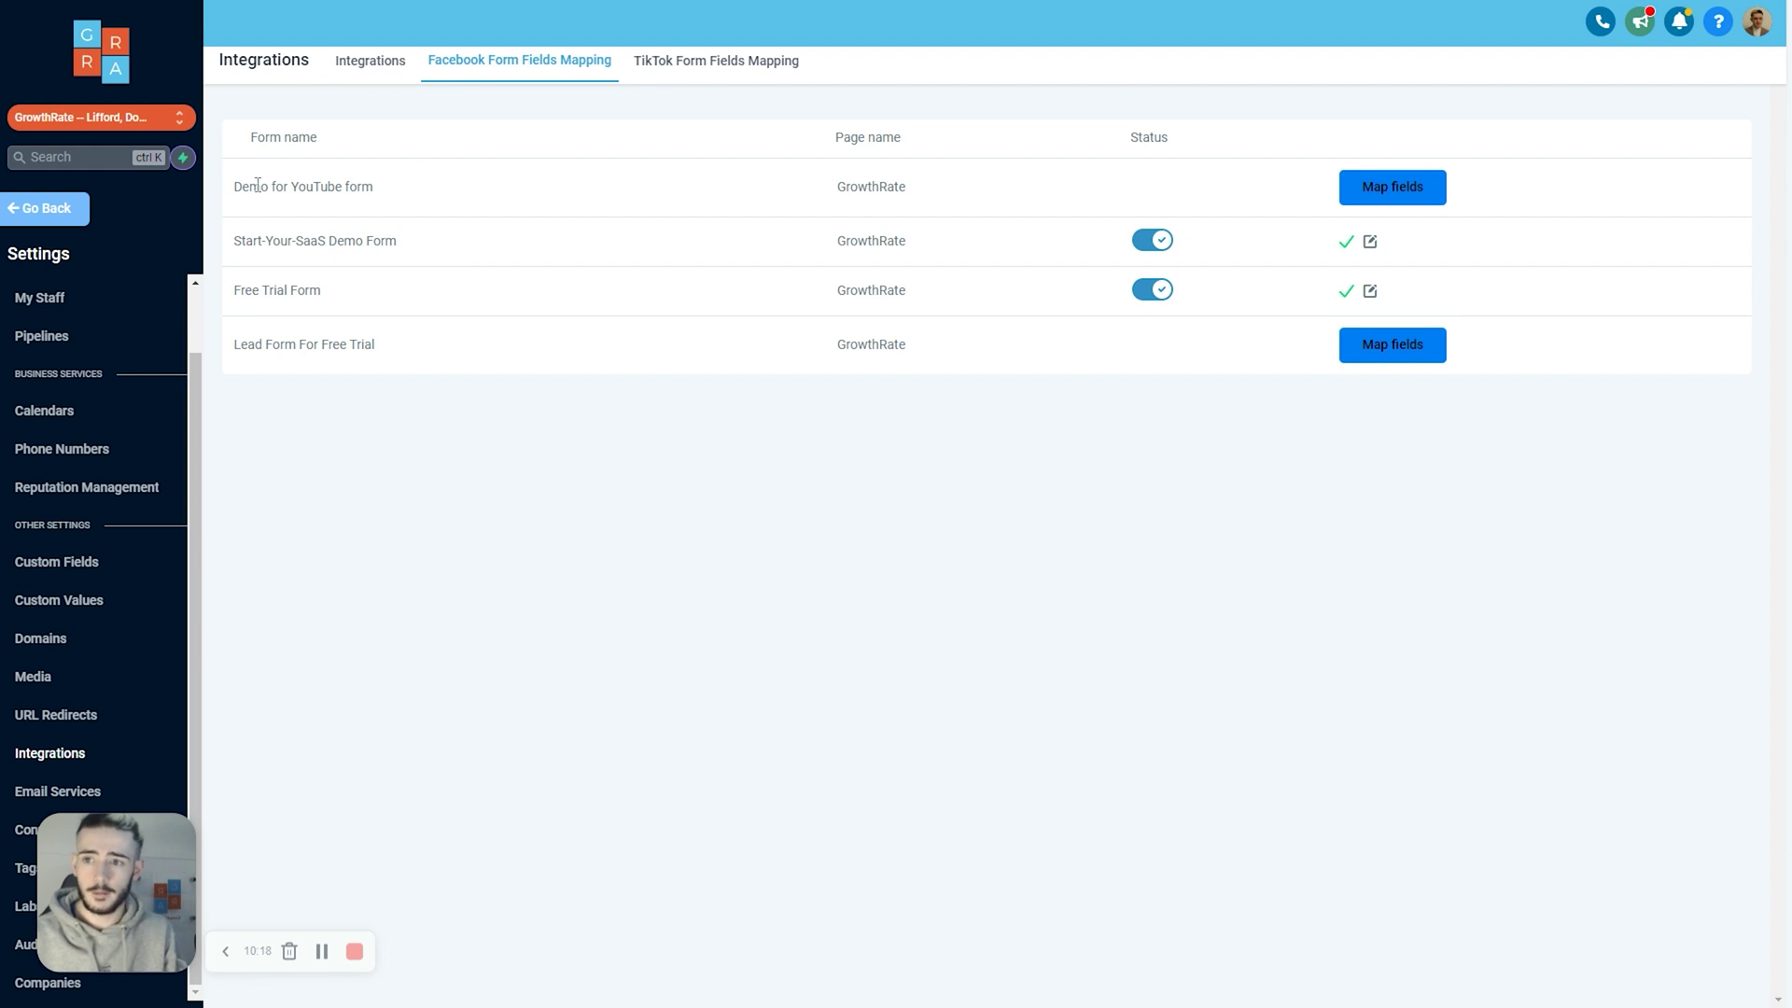
{"action": "left_click_drag", "start_coordinate": [237, 187], "coordinate": [412, 216]}
{"action": "left_click", "coordinate": [556, 194]}
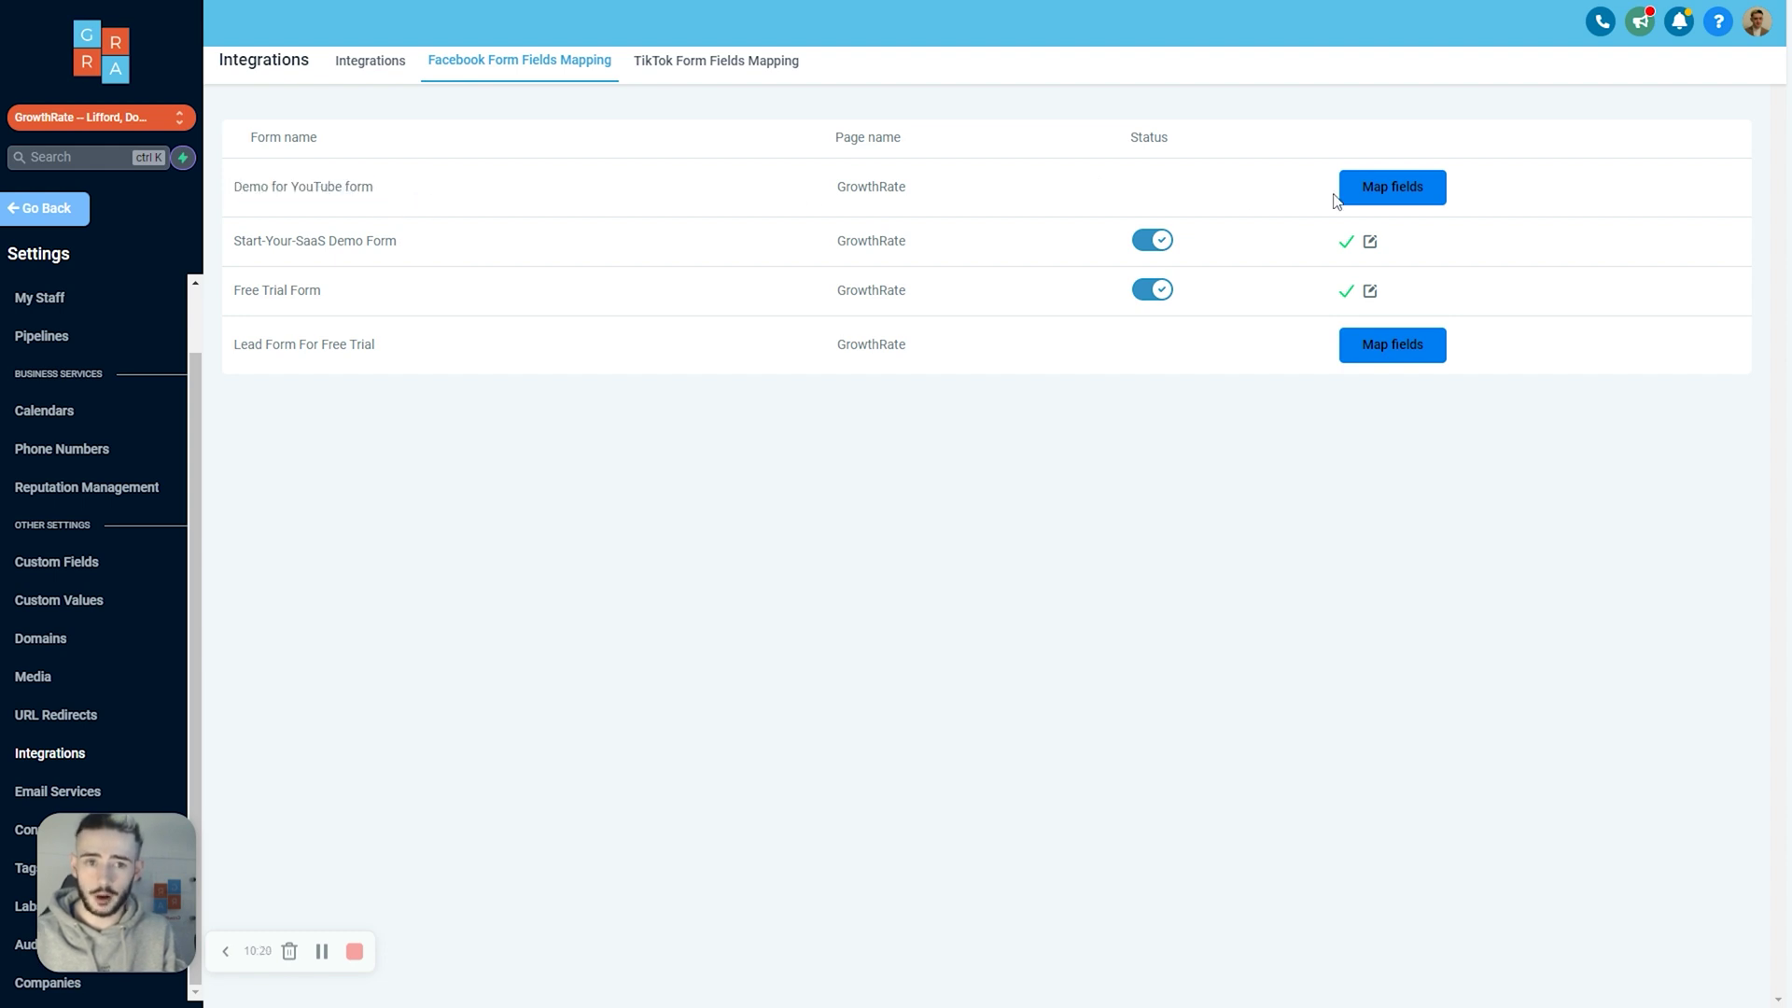
{"action": "left_click", "coordinate": [1373, 191]}
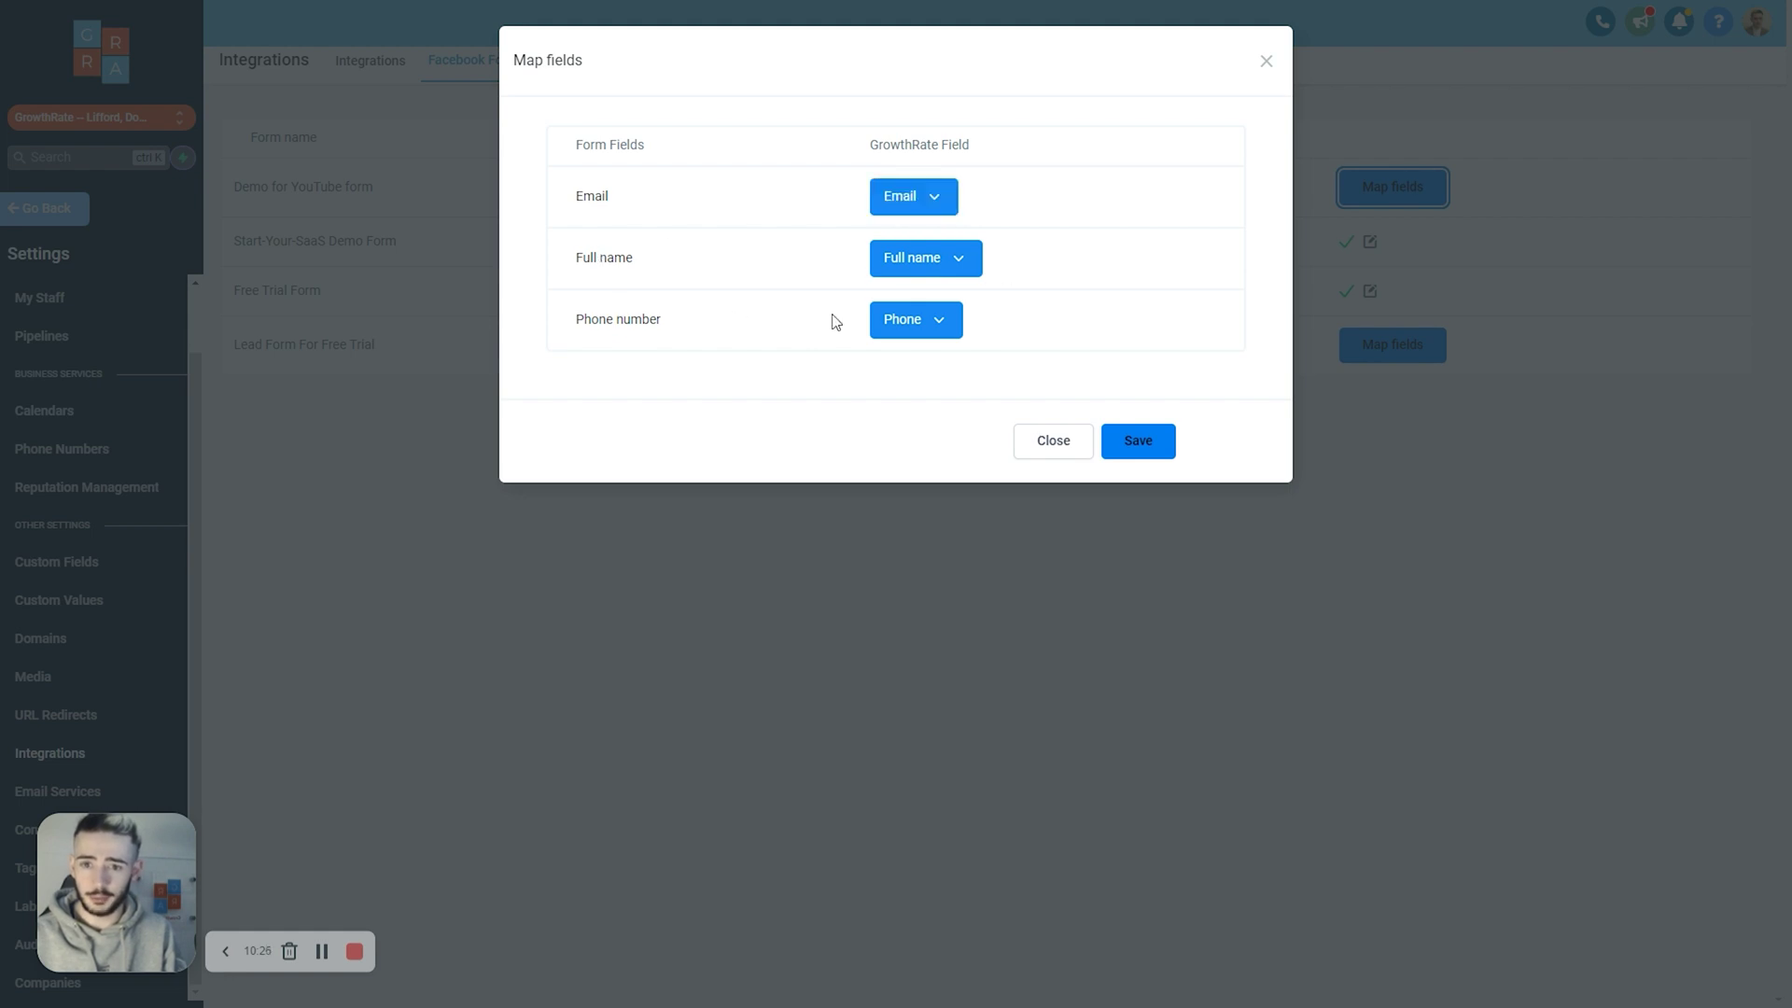
{"action": "left_click", "coordinate": [1121, 441]}
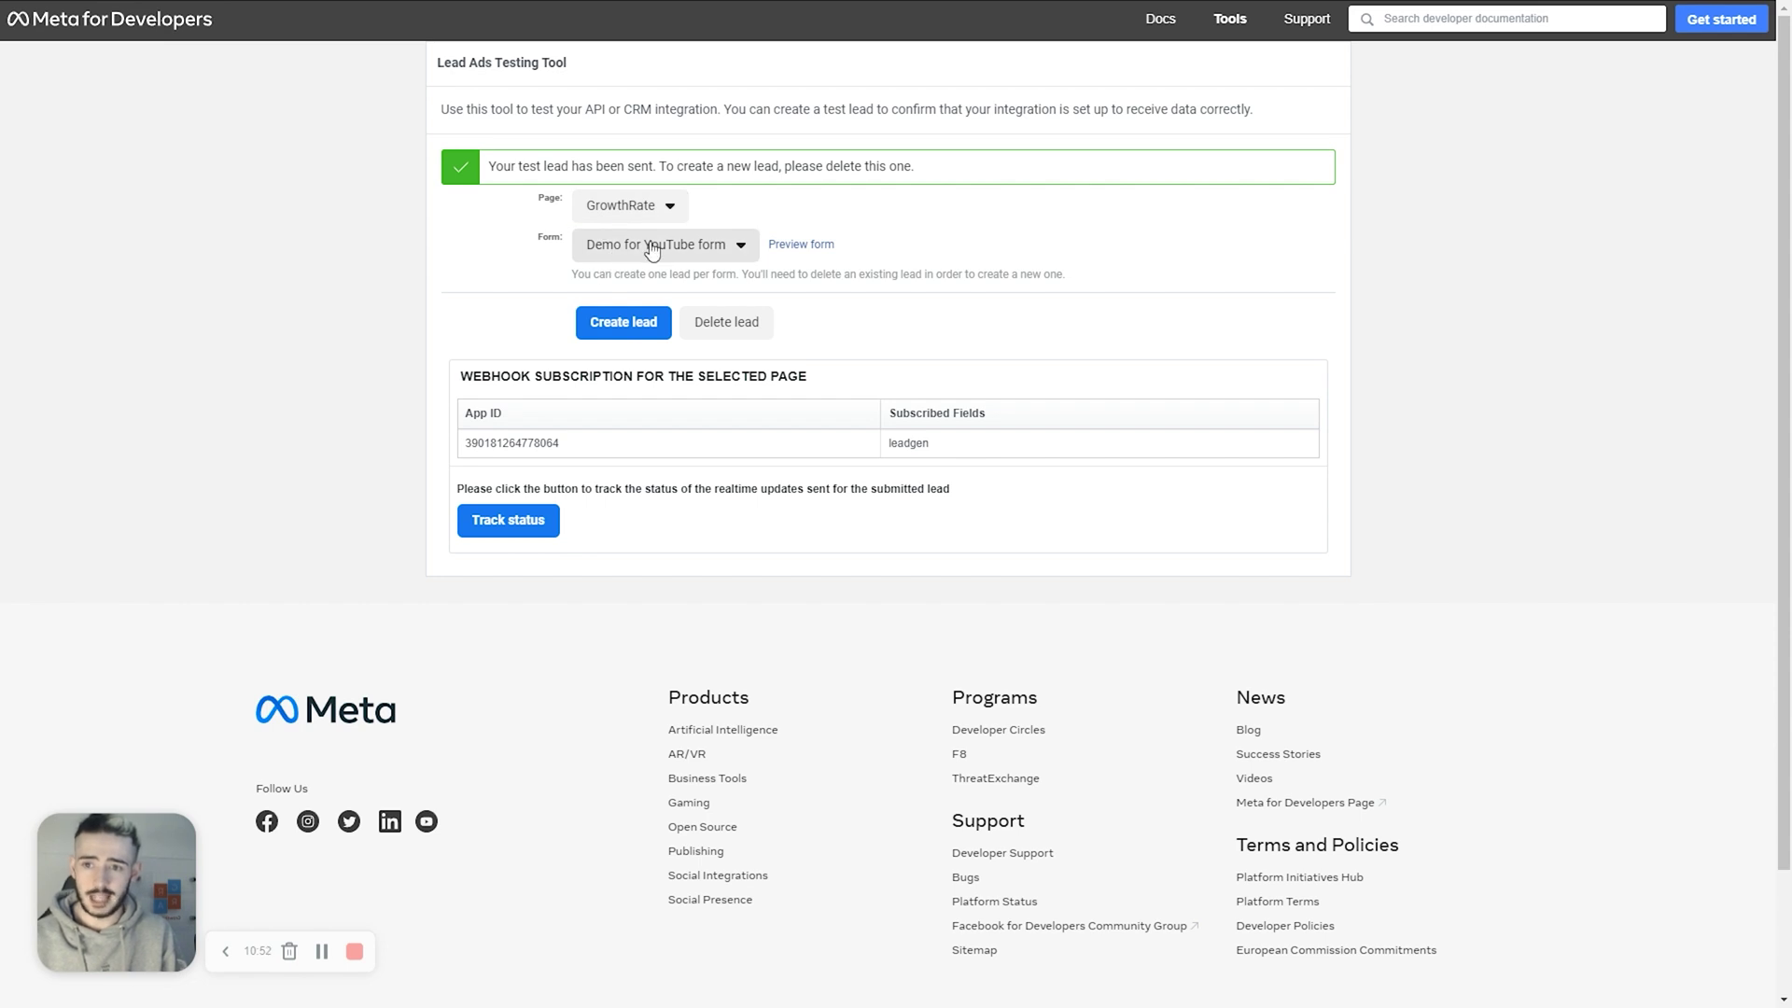
- Send a fresh test lead for the Demo for YouTube form
{"action": "left_click", "coordinate": [639, 332]}
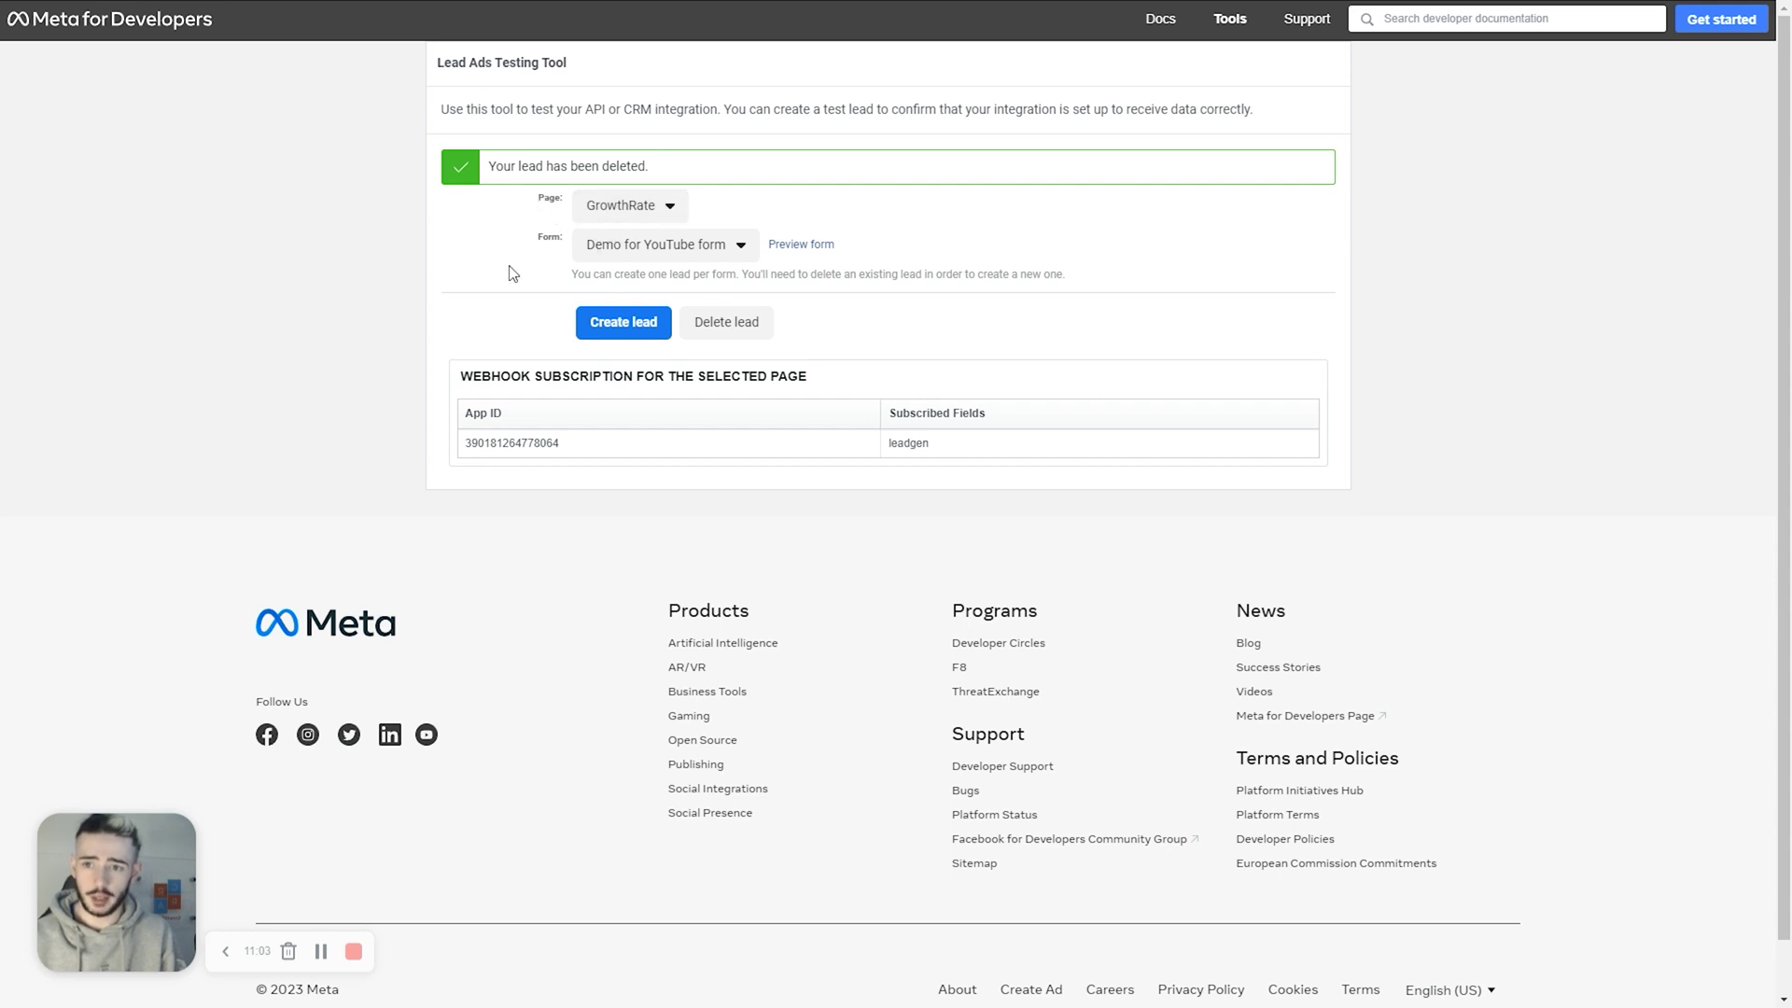
{"action": "left_click", "coordinate": [621, 323]}
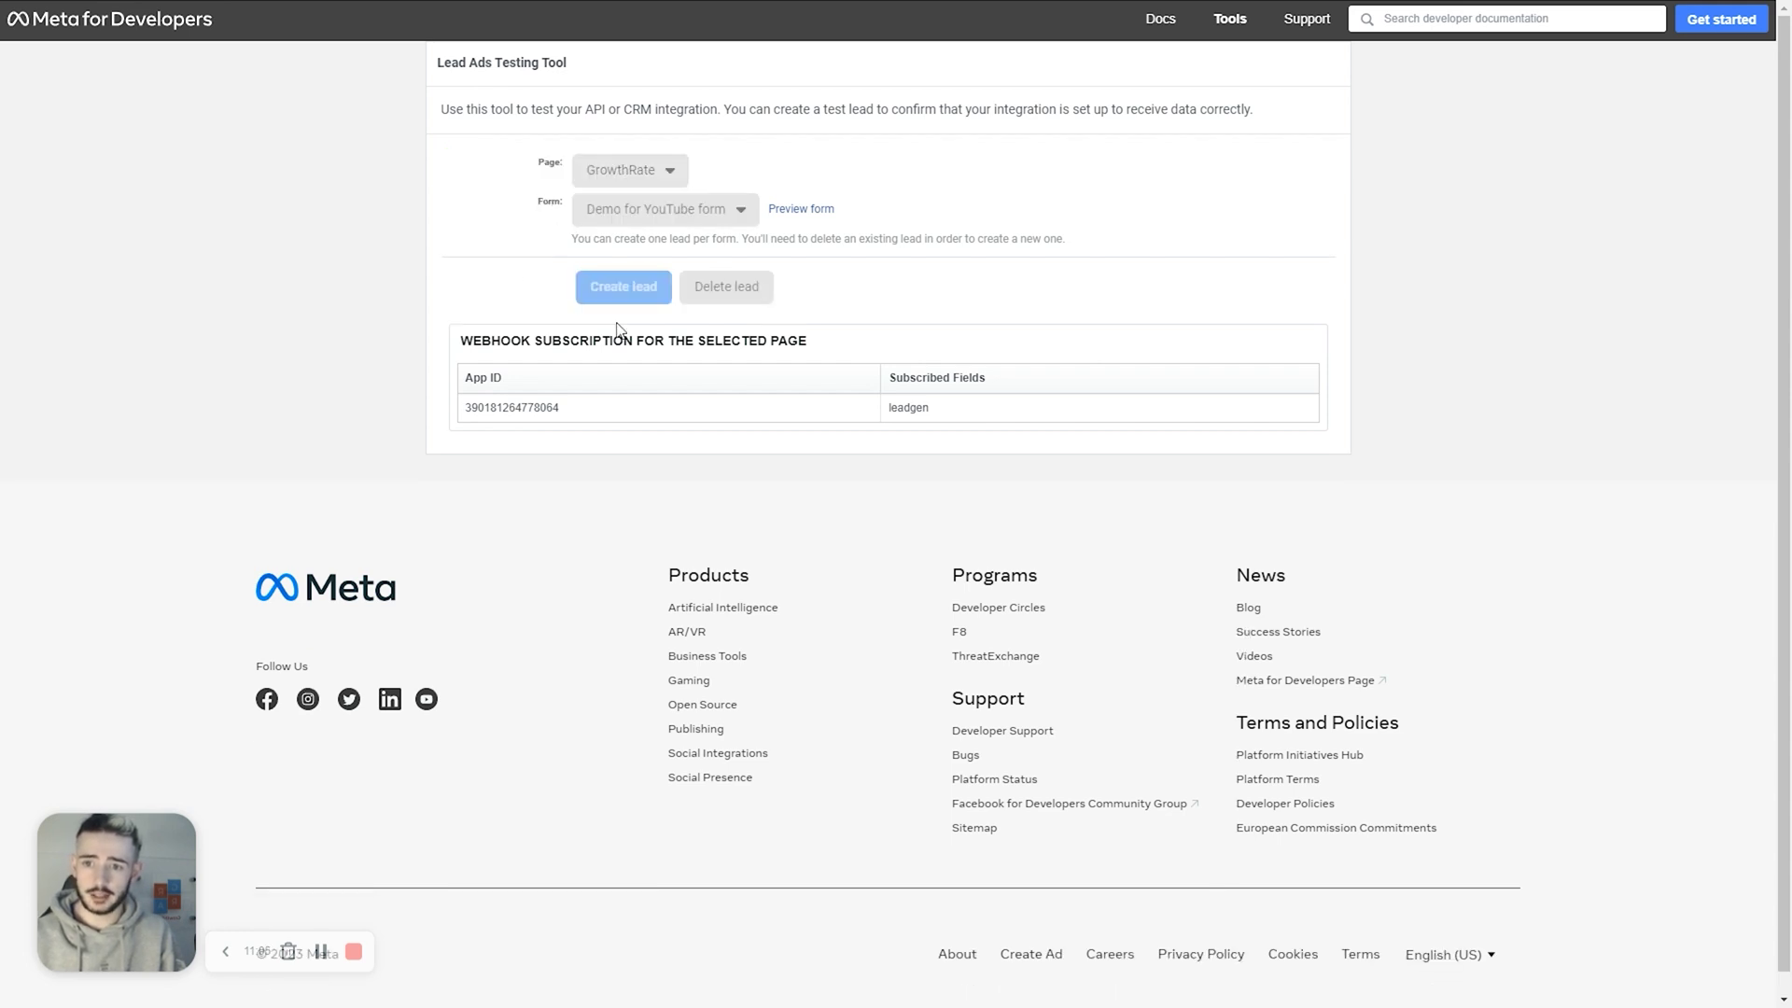